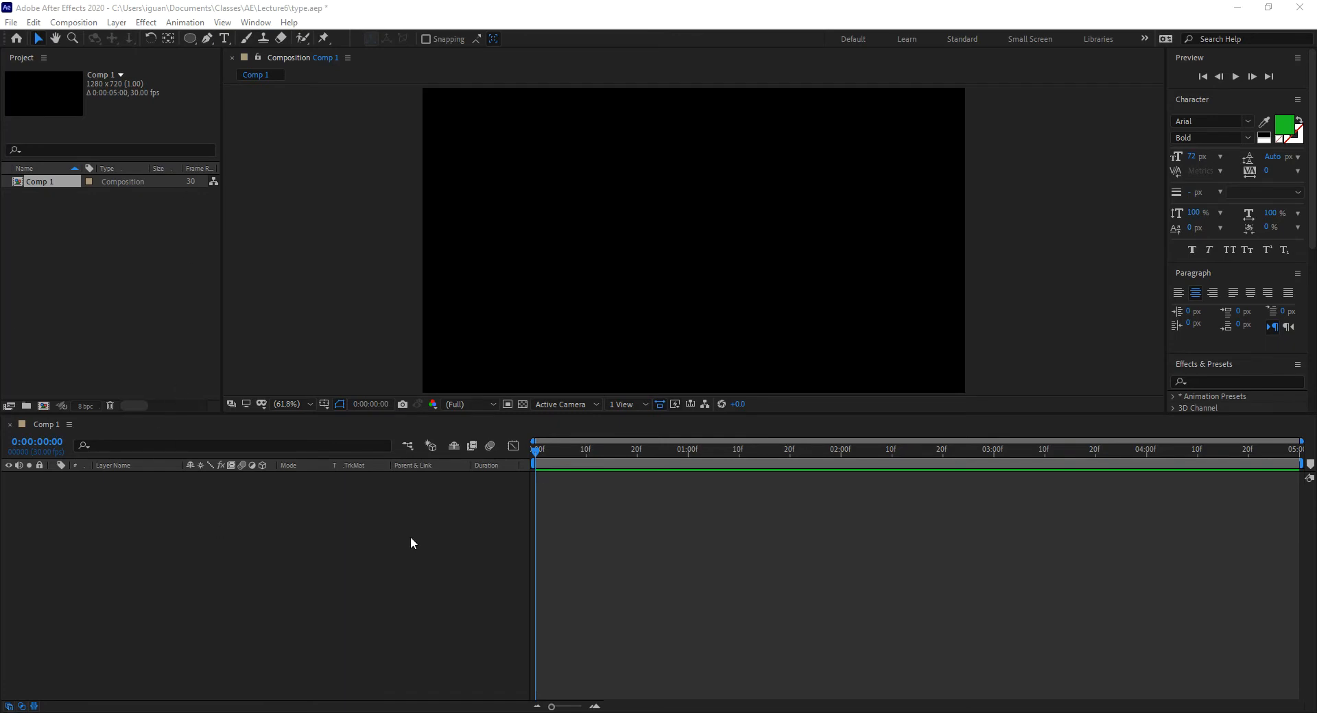
Step: Create a text layer in Comp 1 reading THIS IS TEXT and return to the Selection tool
right_click(650, 536)
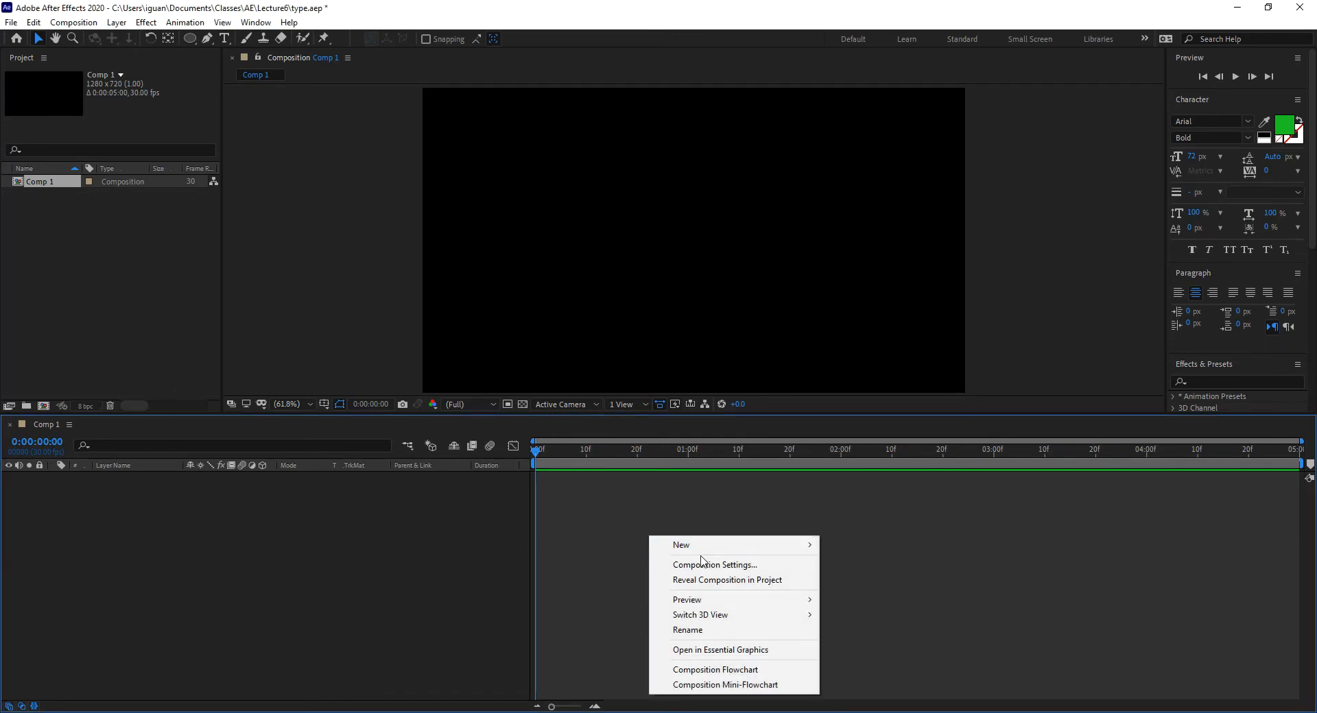
mouse_move(705, 546)
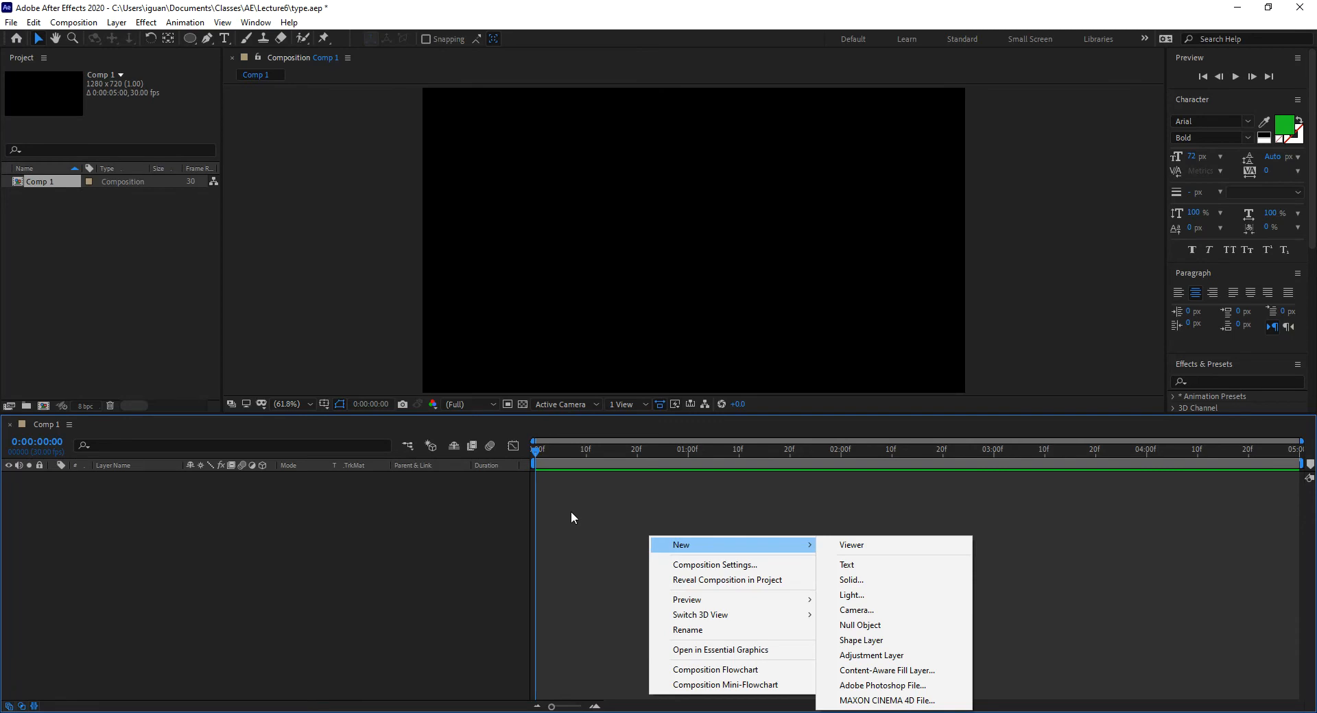
click(694, 546)
mouse_move(723, 546)
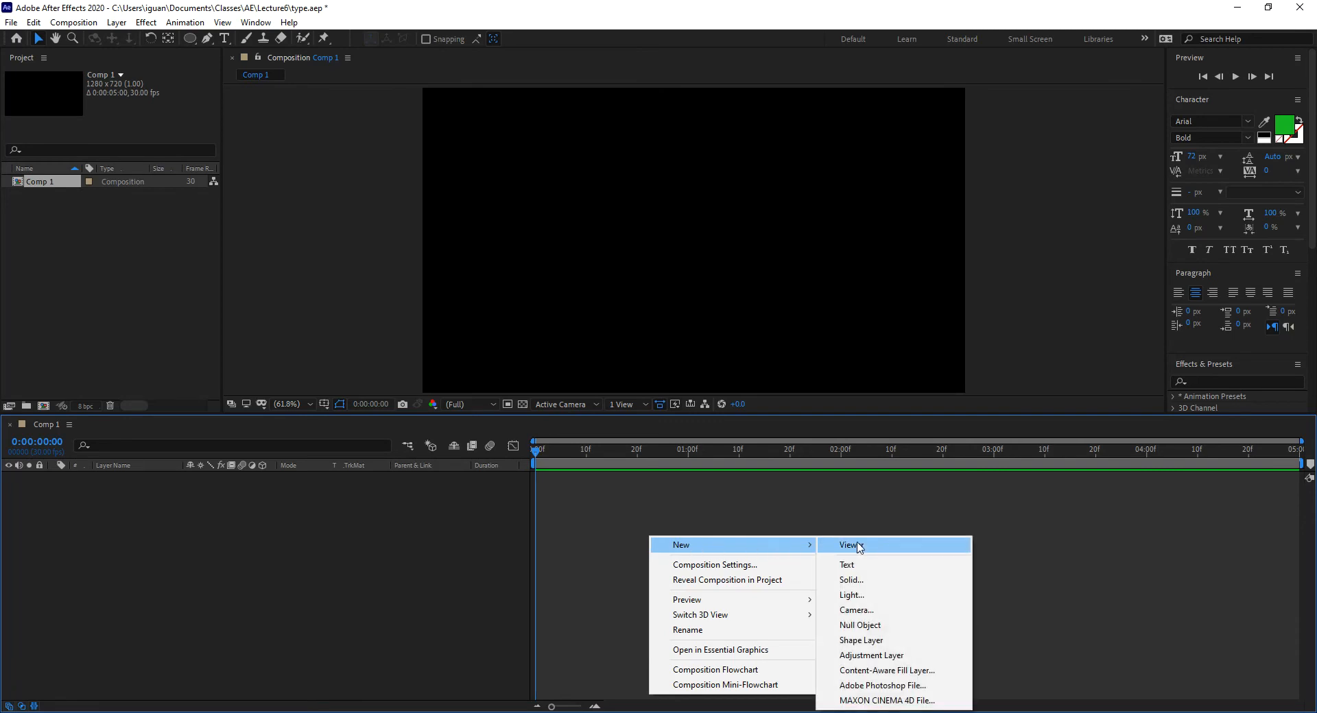
click(863, 565)
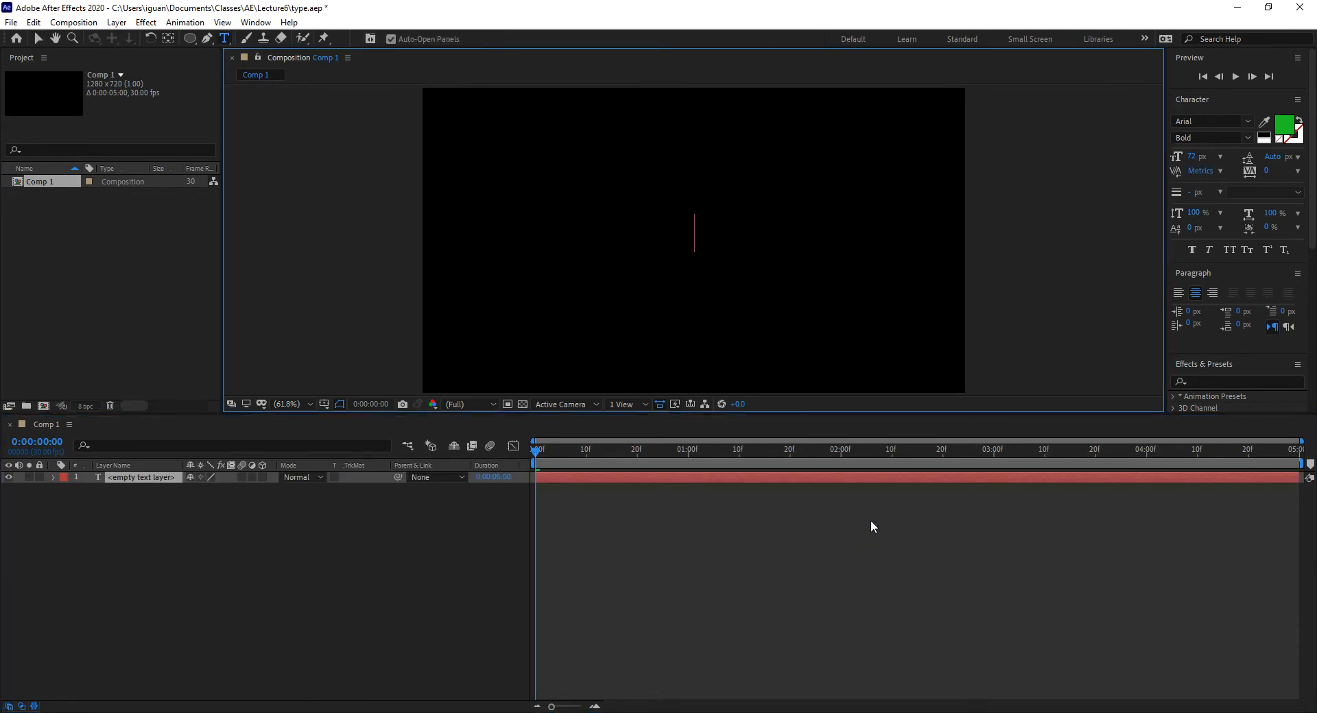
text(THIS )
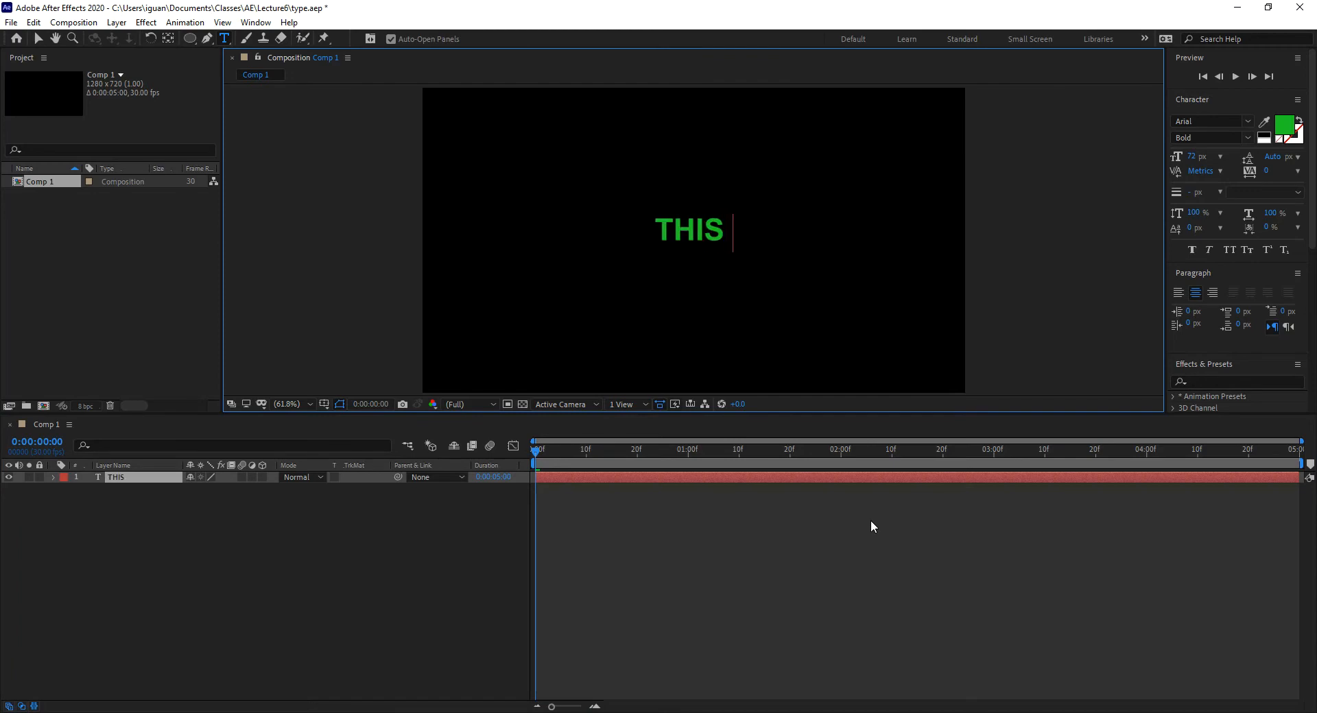
text(IS TEXT)
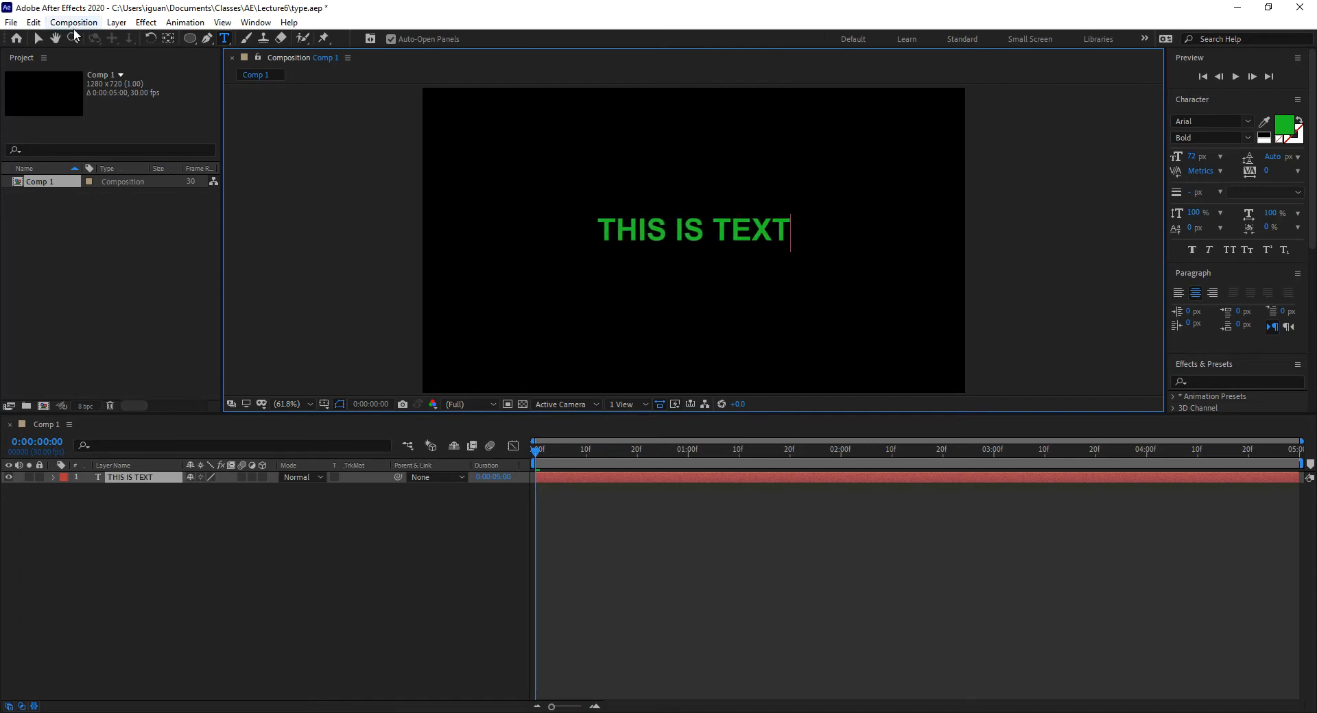
click(38, 39)
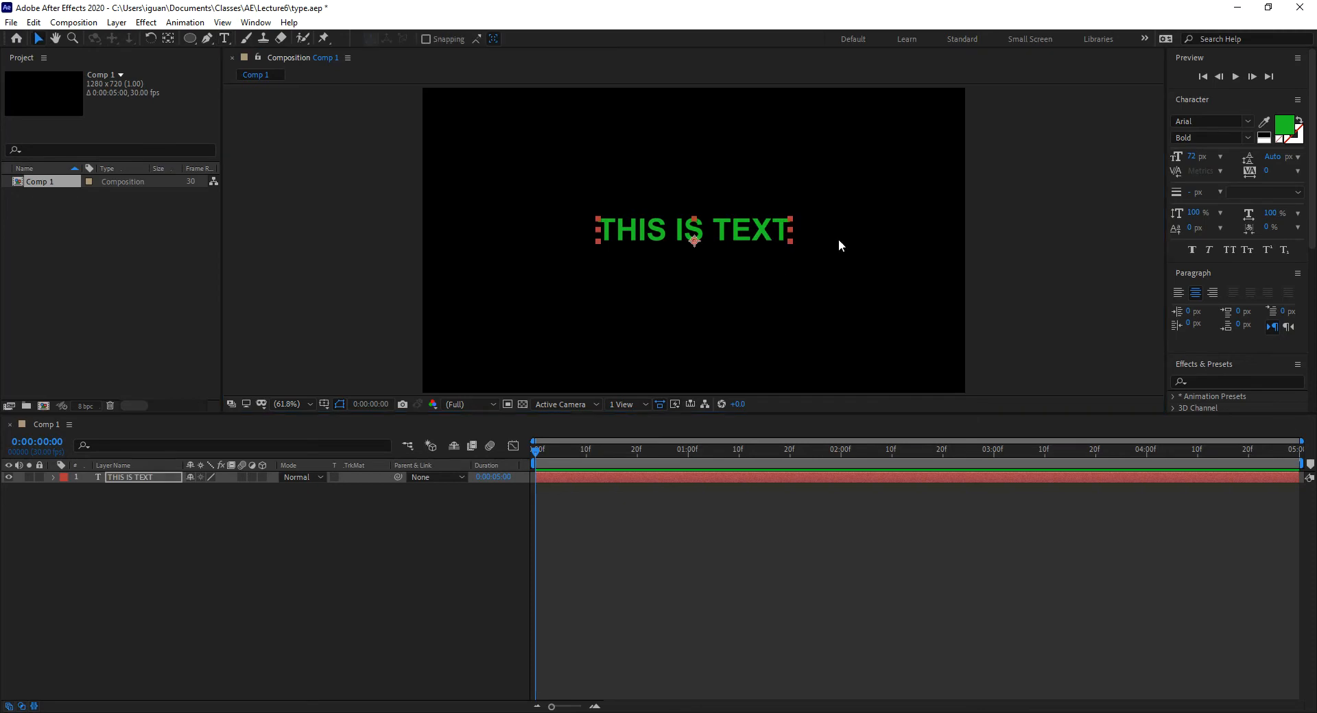
click(38, 40)
Step: Try rotating the whole text layer to about 78° with its Transform properties, undo the rotation and collapse the group
click(53, 476)
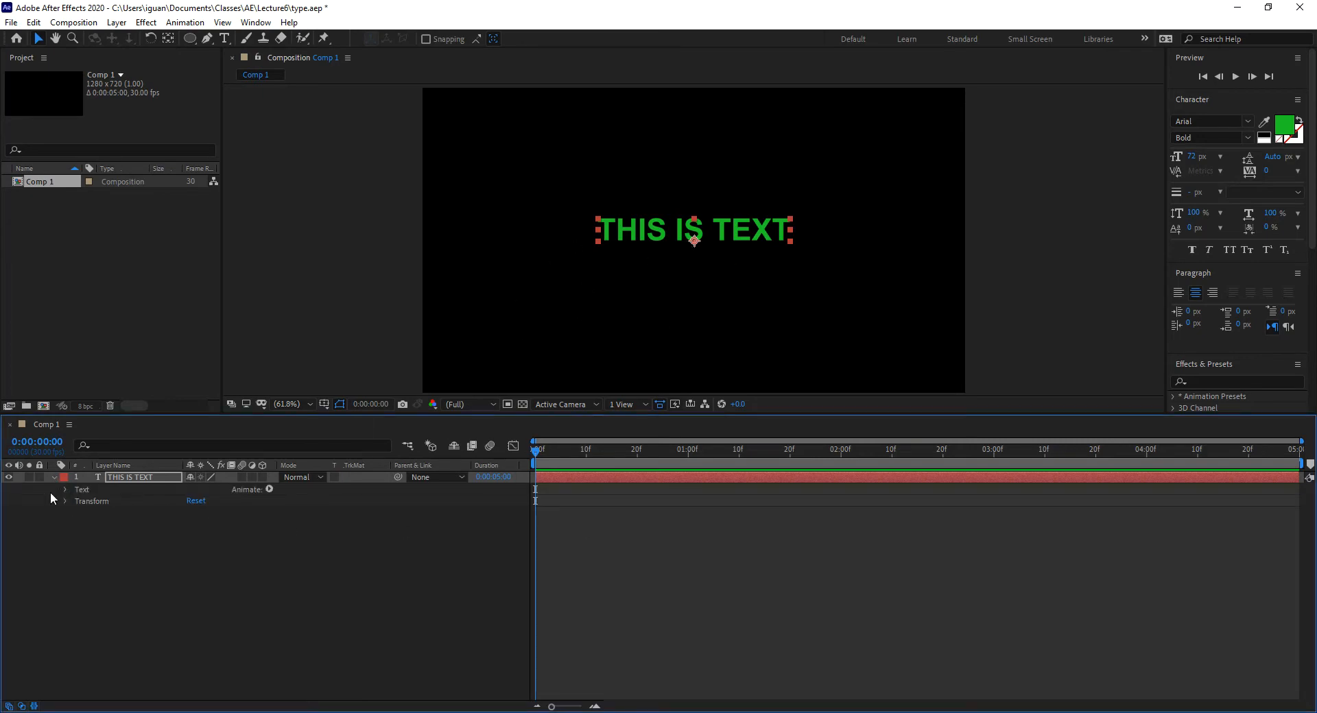
click(65, 500)
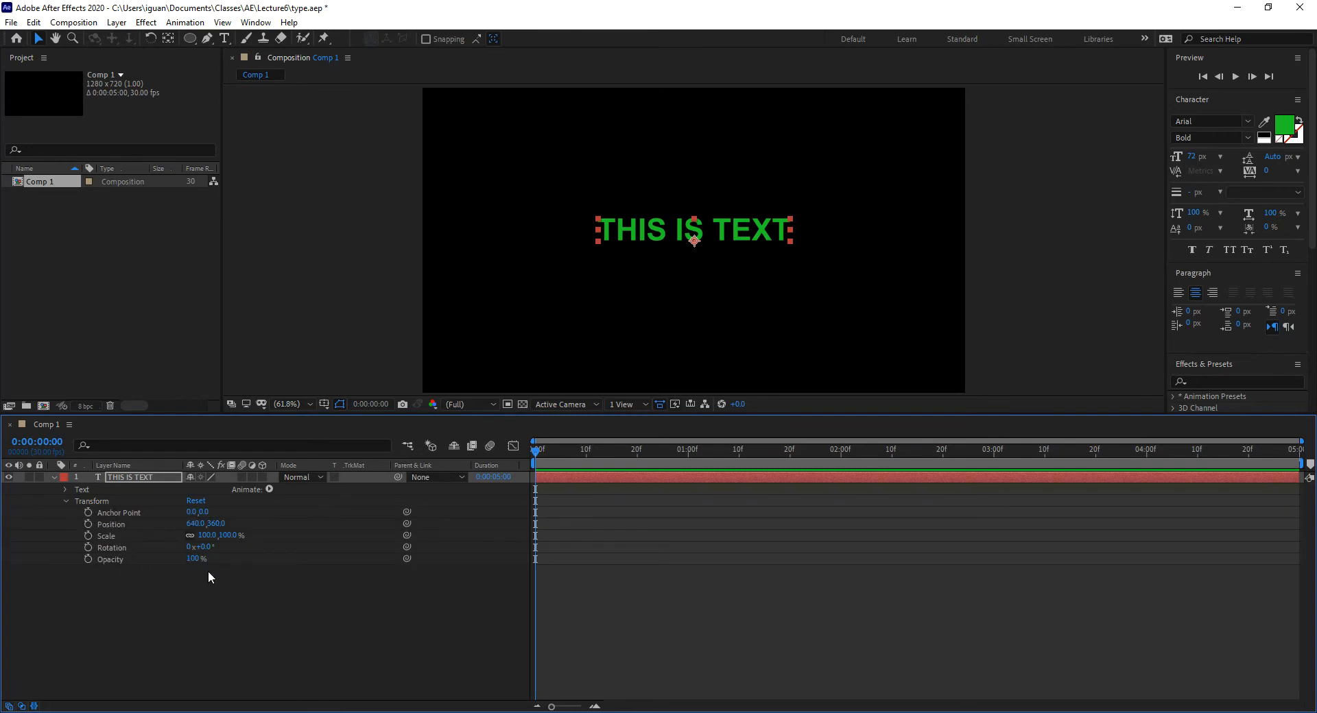
drag(194, 562, 266, 553)
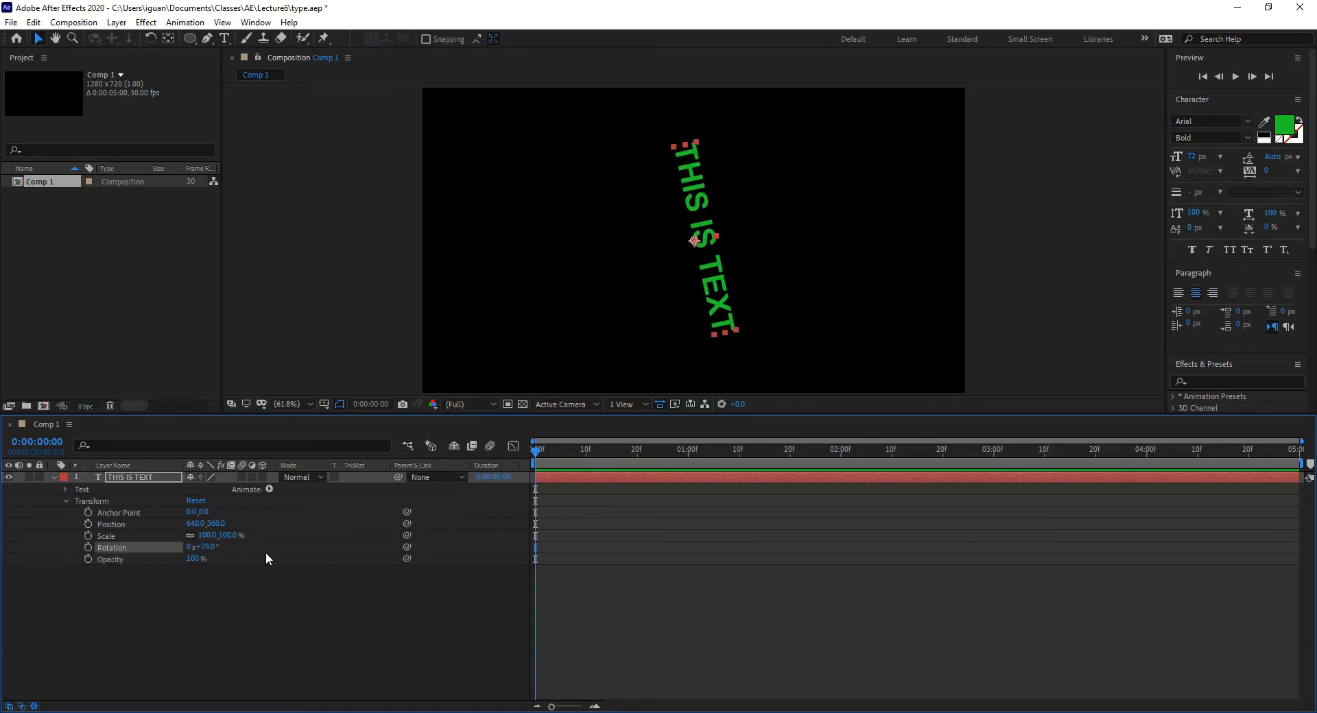
key(ctrl+z)
click(66, 501)
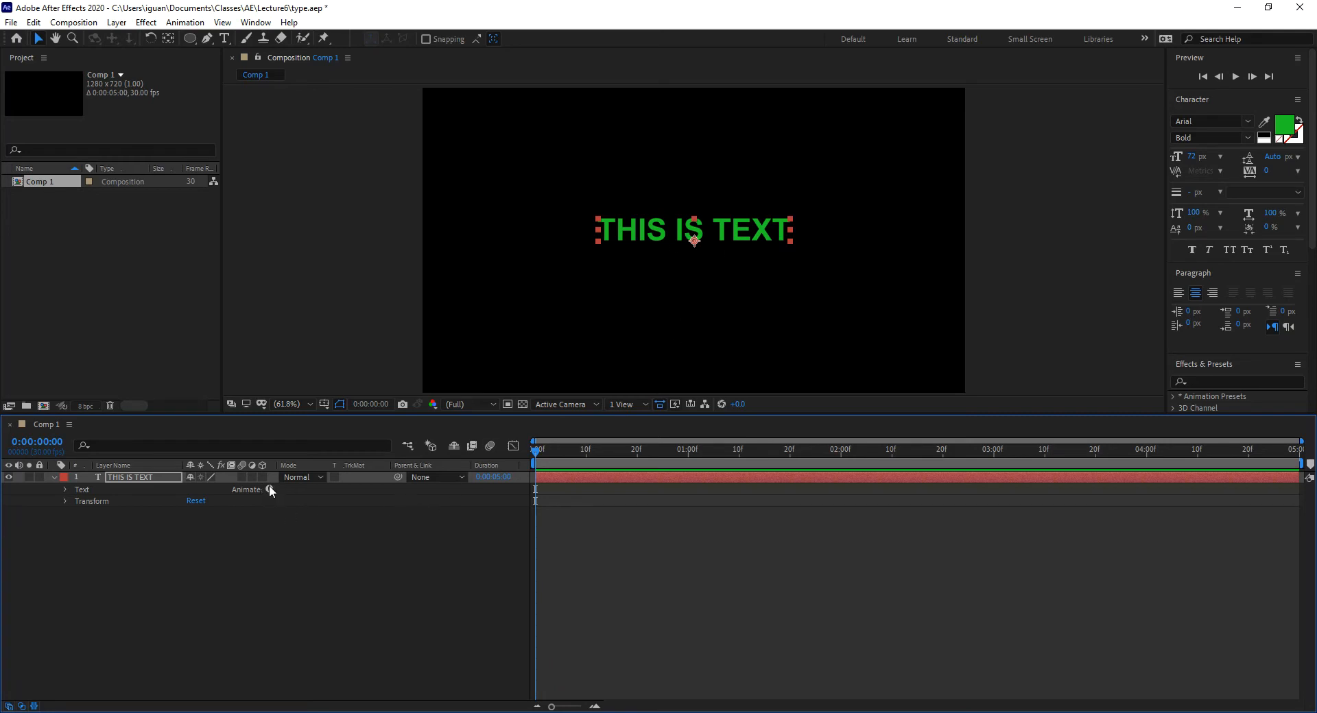
Step: Reveal the layer's Text properties and add an Opacity text animator
click(66, 489)
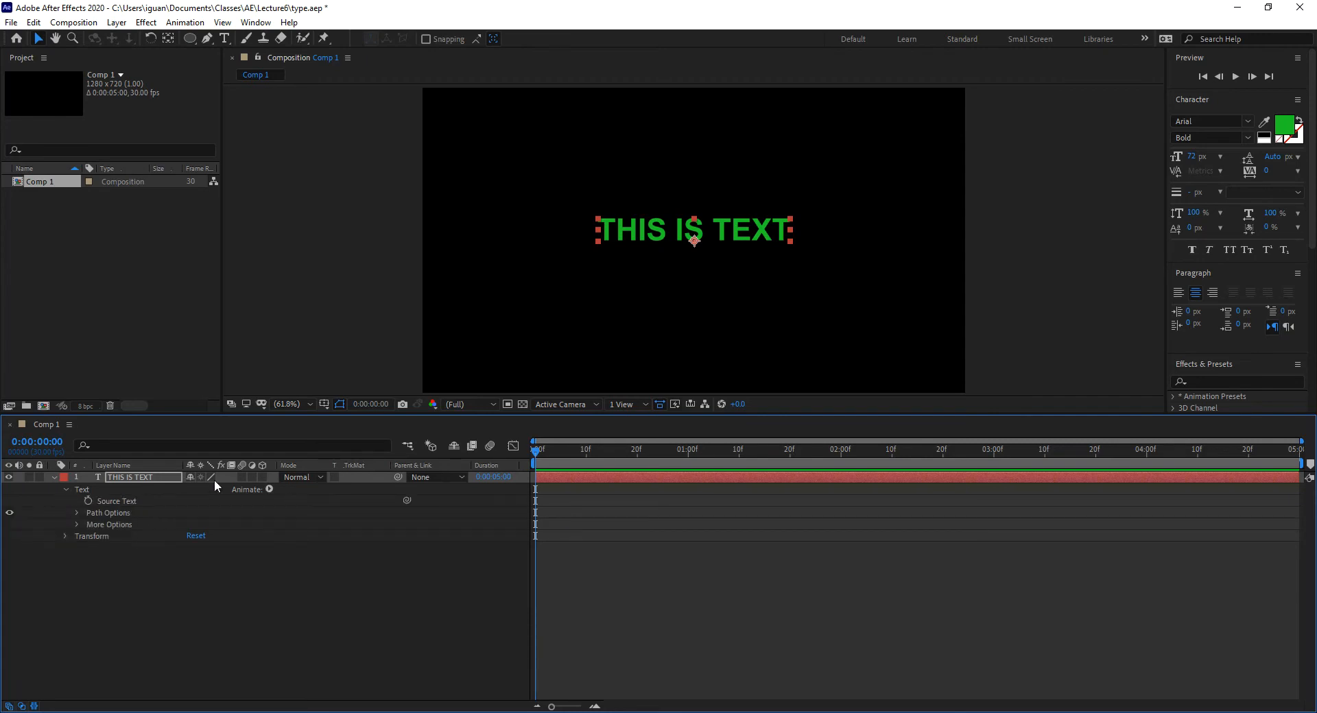
click(65, 490)
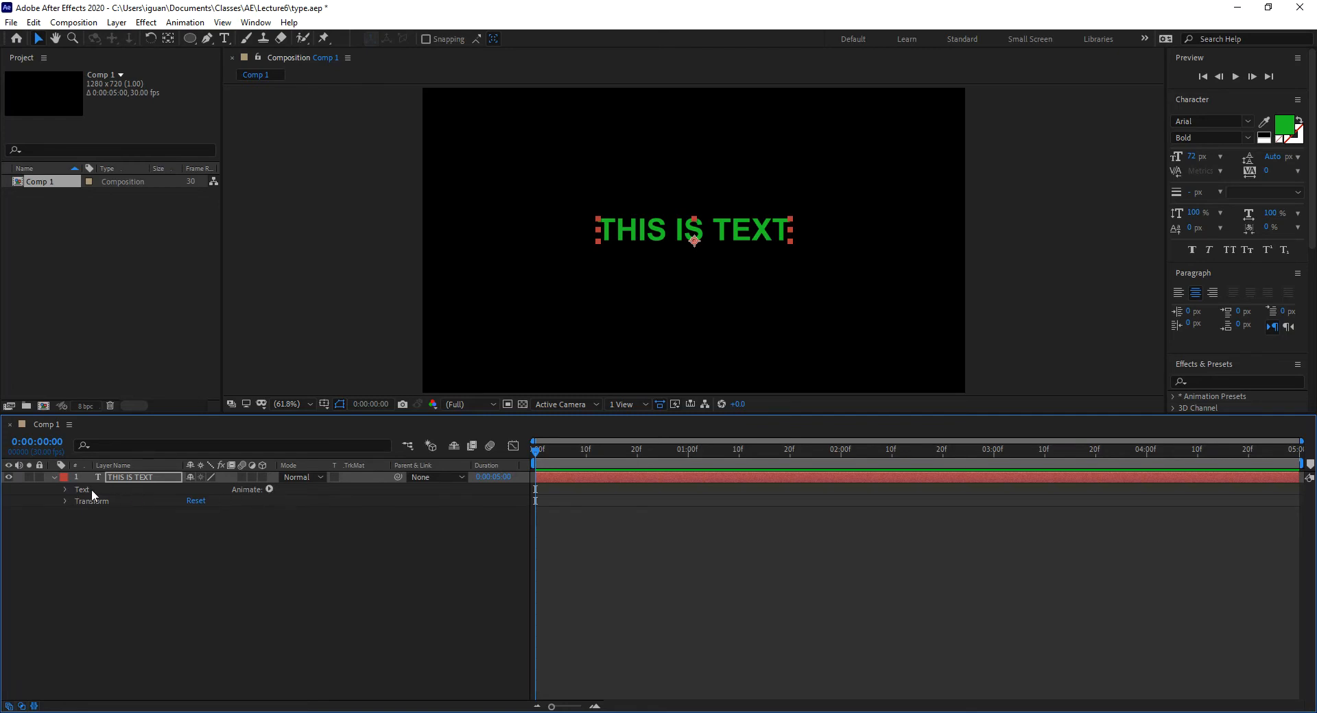
click(65, 490)
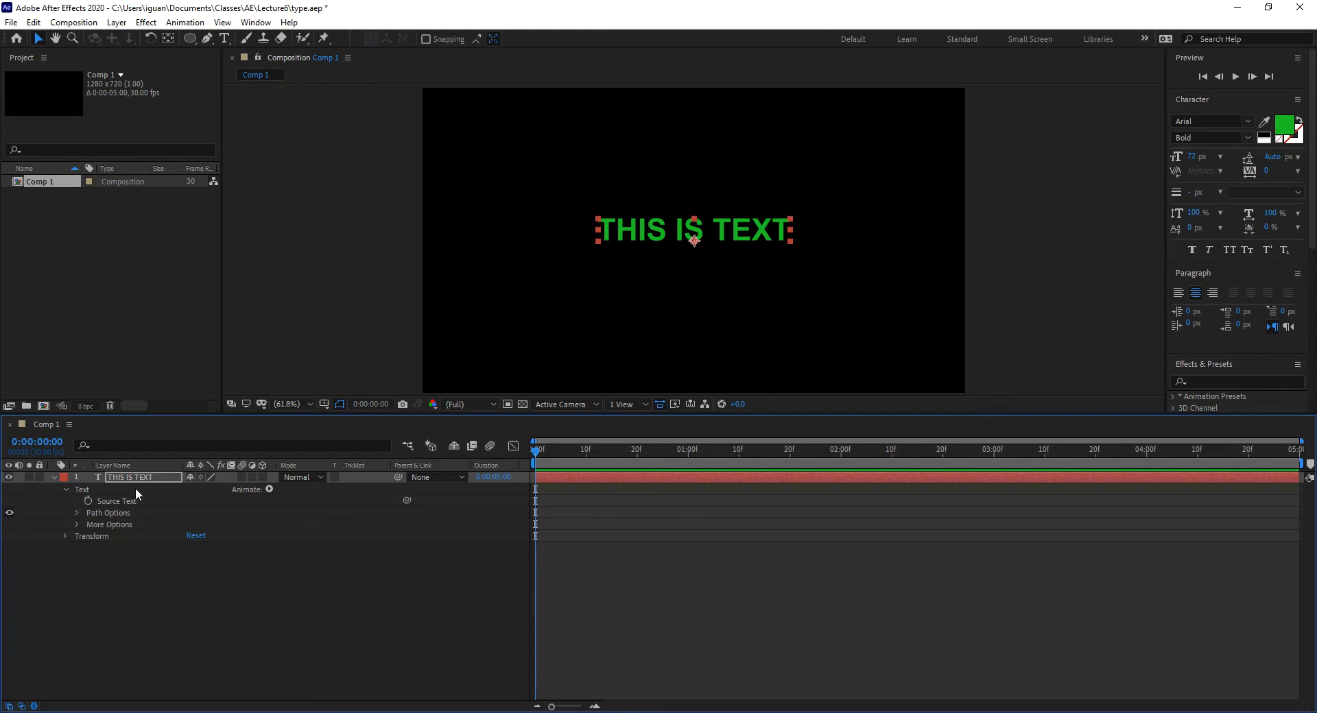
click(269, 489)
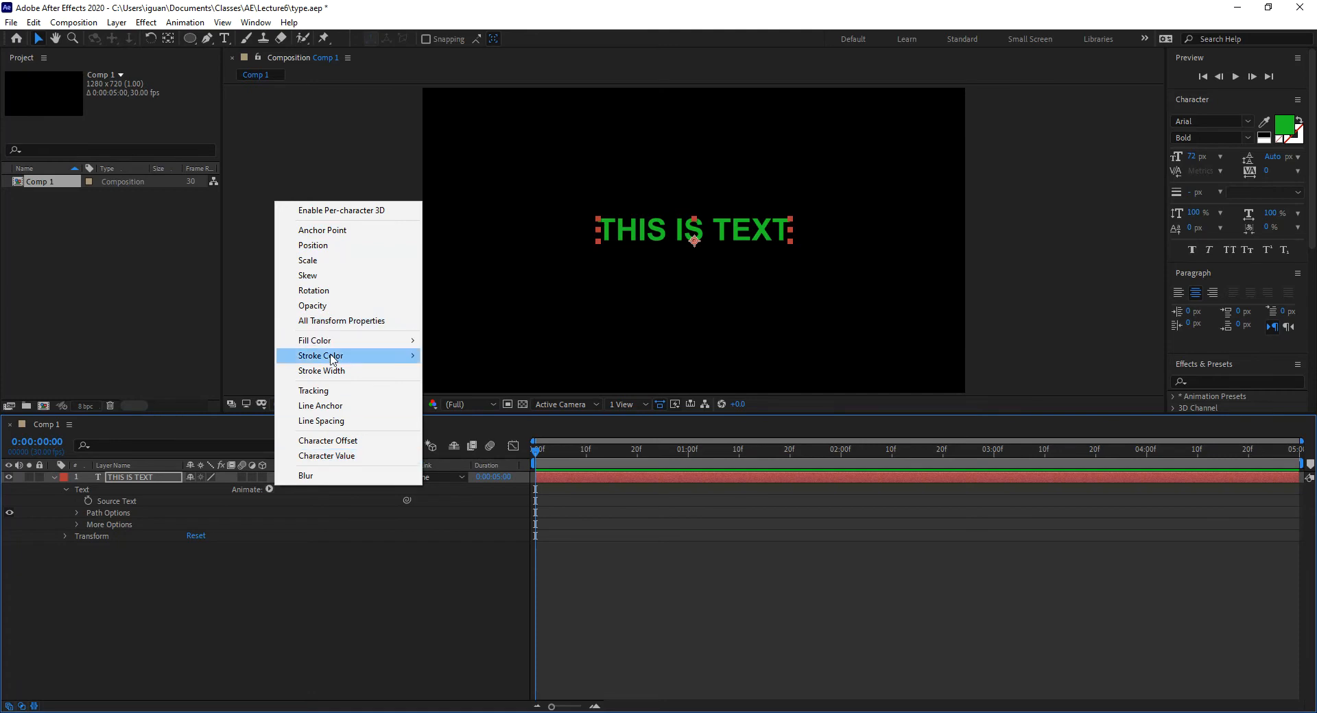
mouse_move(335, 358)
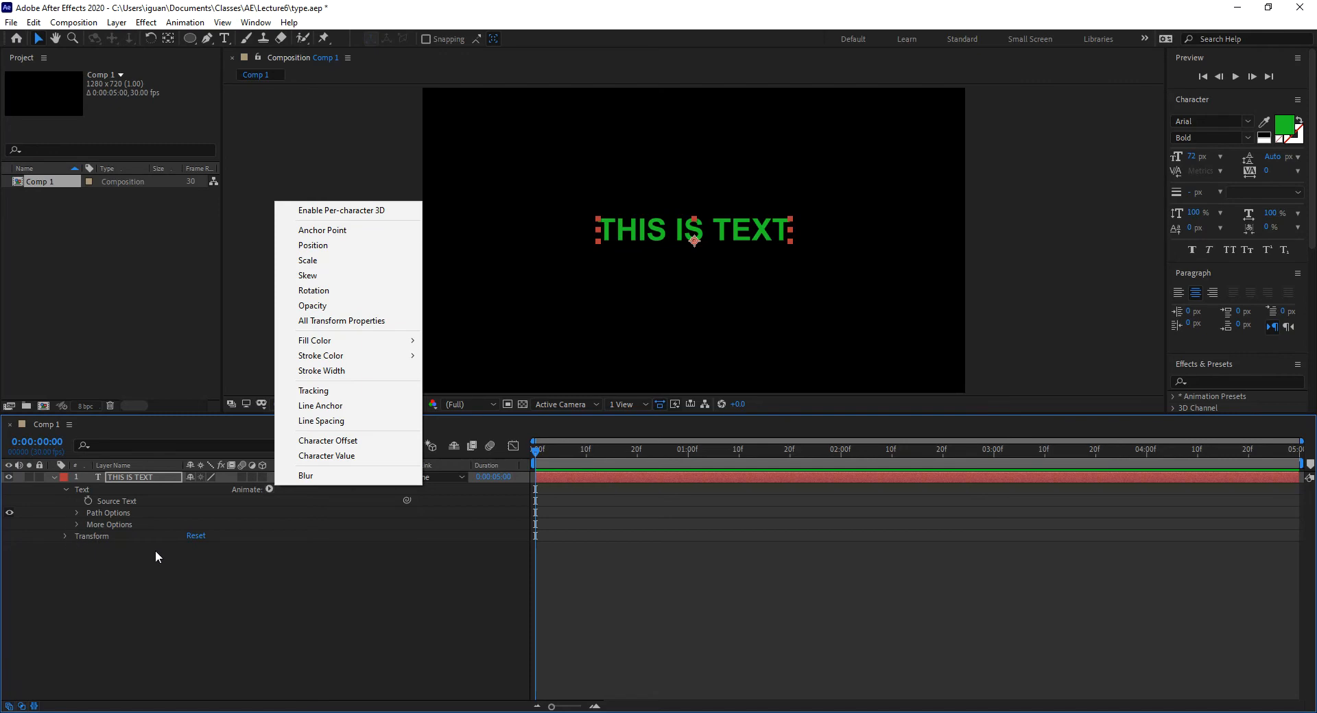
click(321, 311)
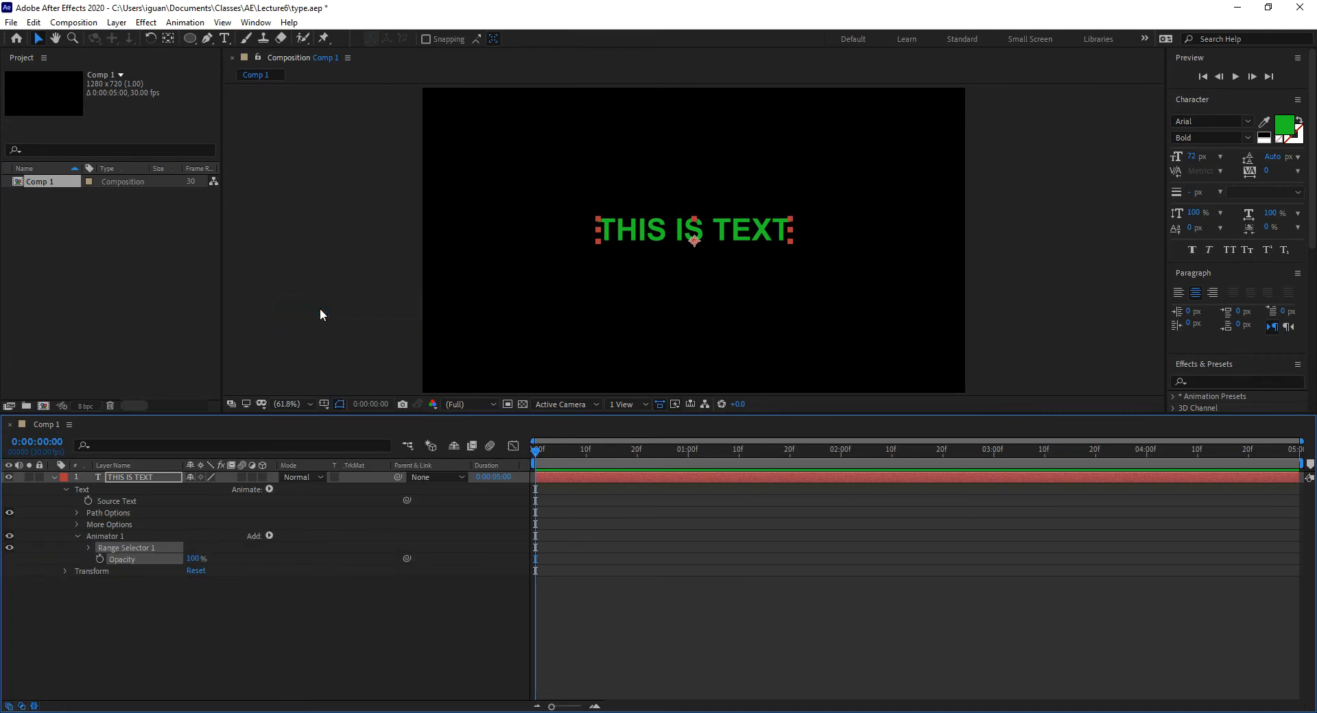
Step: Try adjusting the layer's own Transform opacity, collapse that group and review the available text animator properties
click(64, 572)
drag(193, 630, 371, 632)
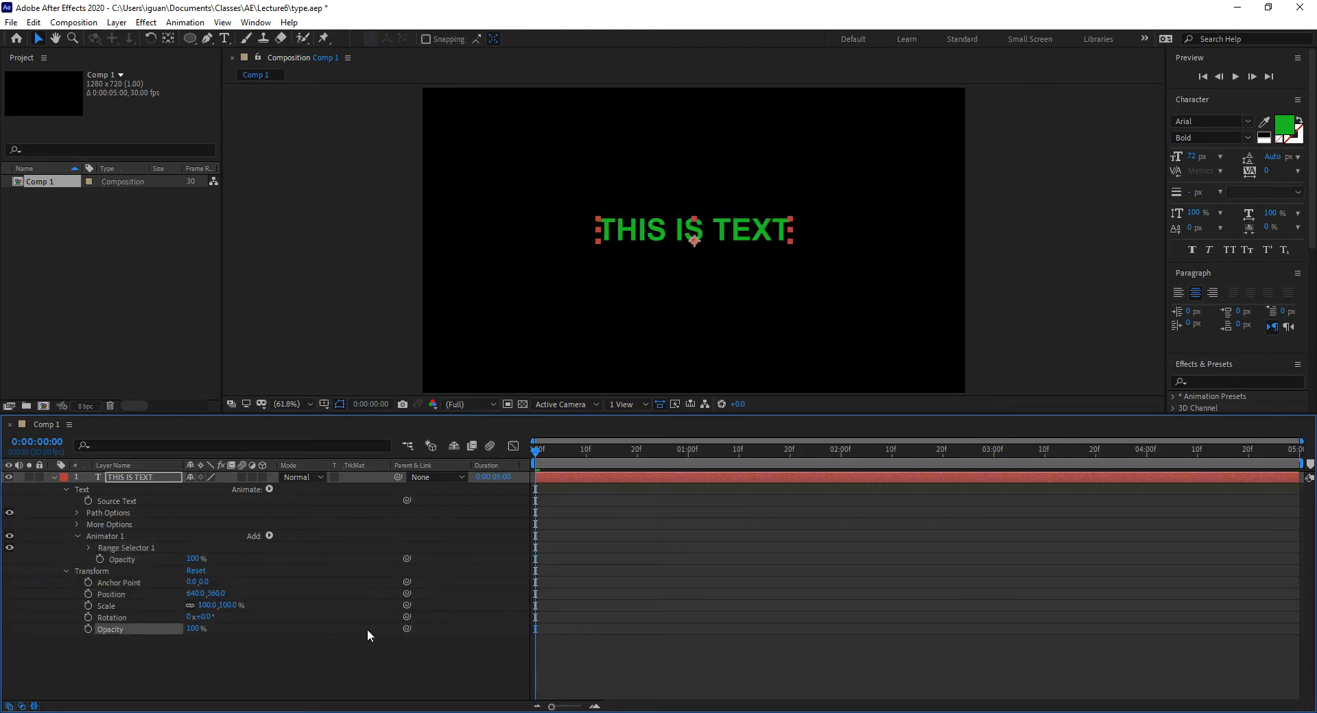
click(66, 572)
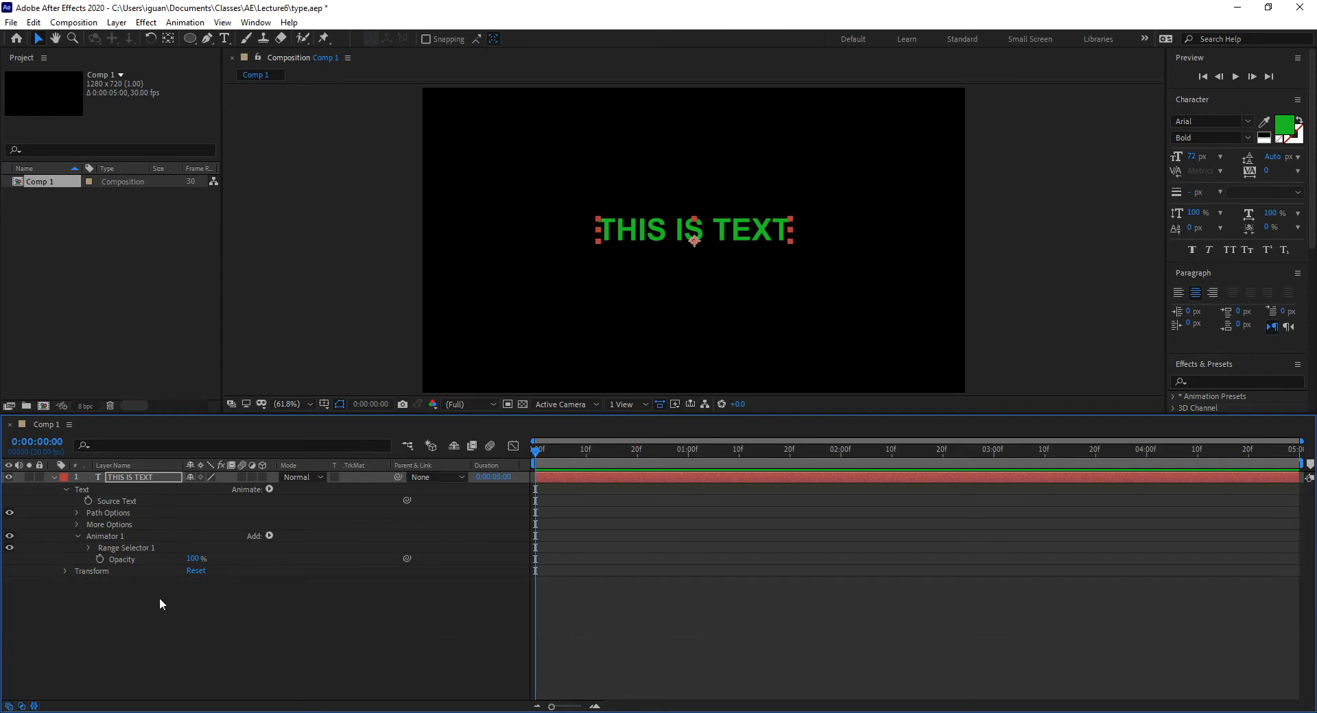
click(66, 572)
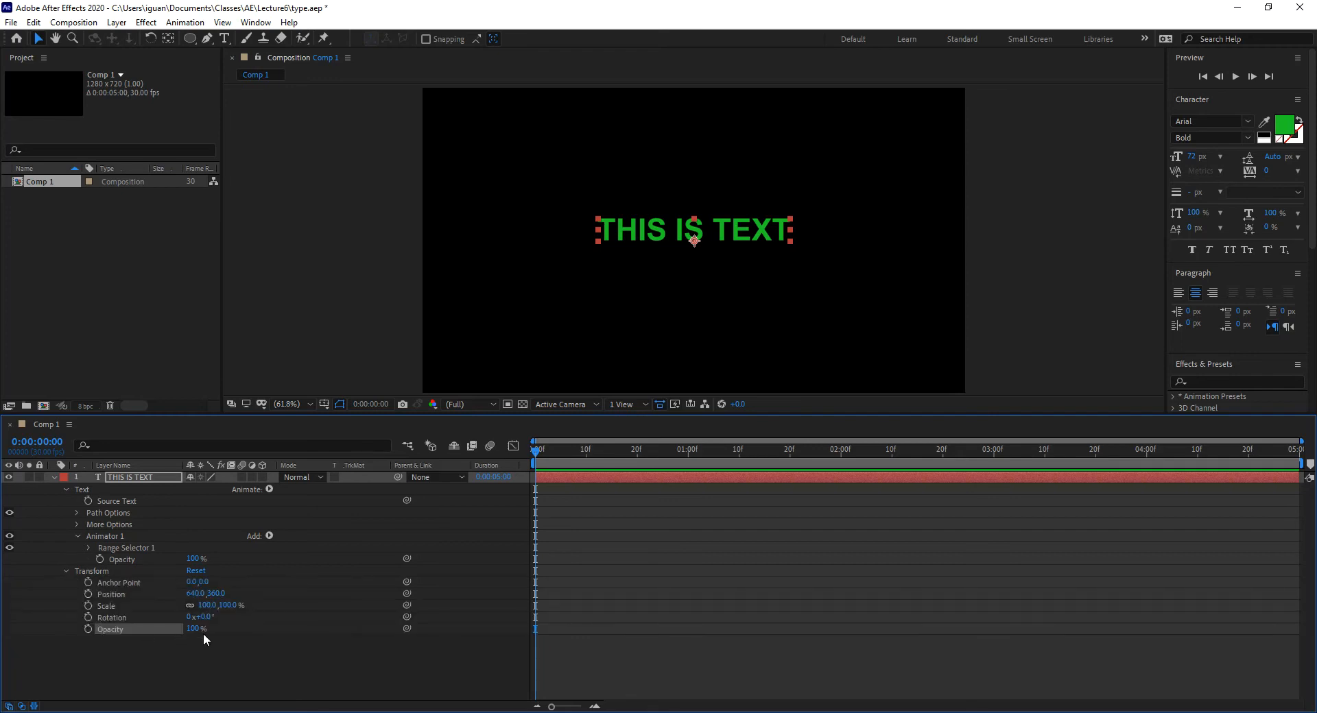
click(66, 572)
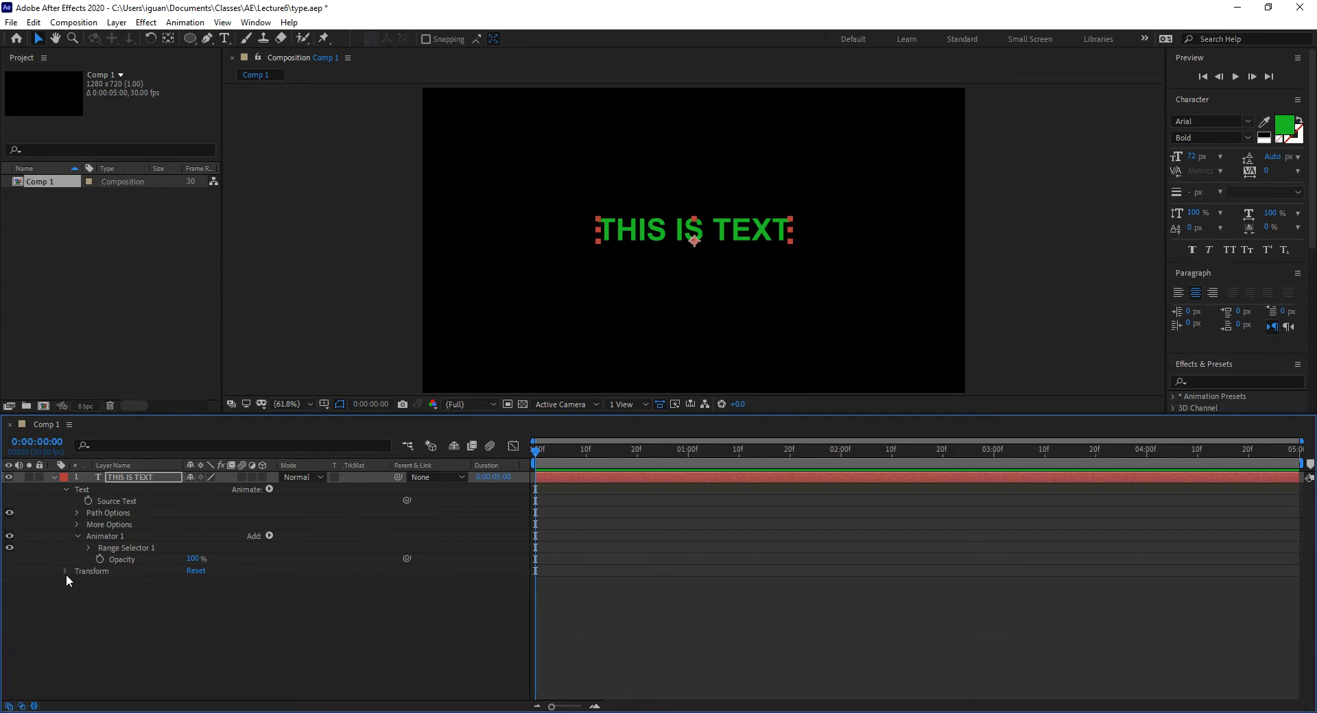
click(65, 569)
click(64, 569)
click(269, 489)
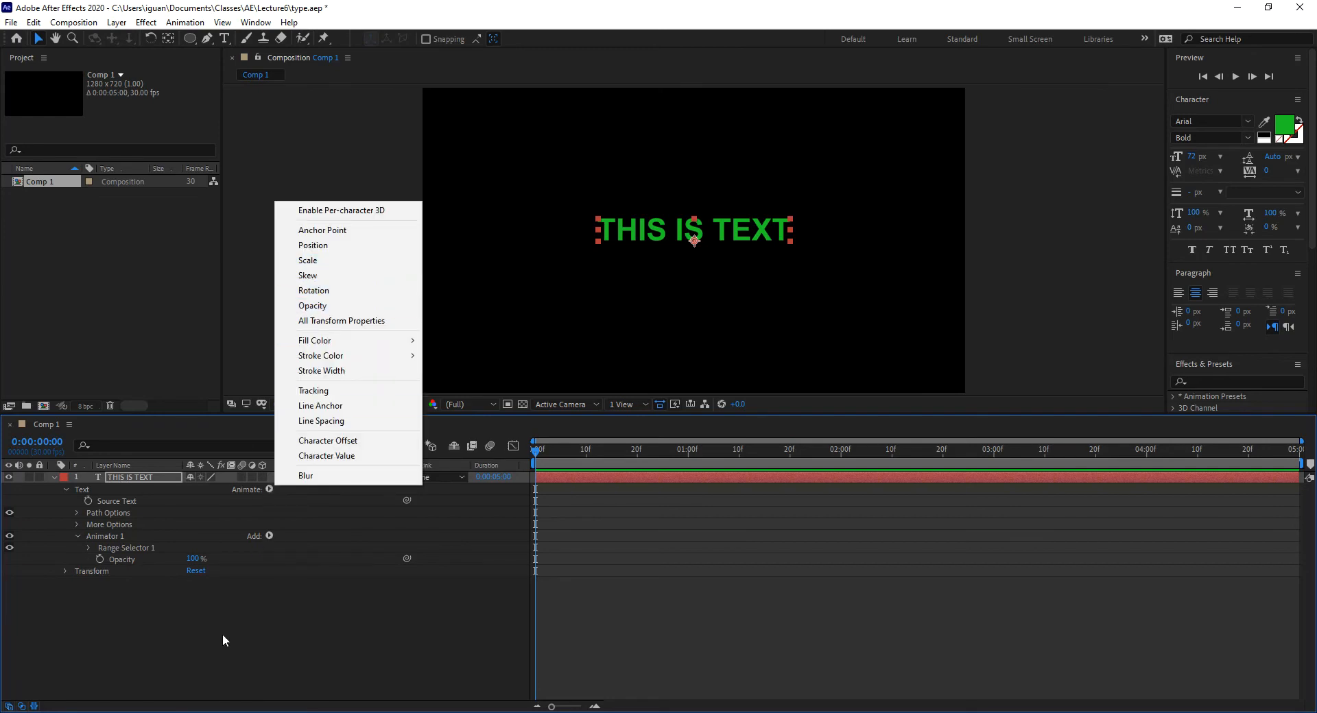
click(117, 431)
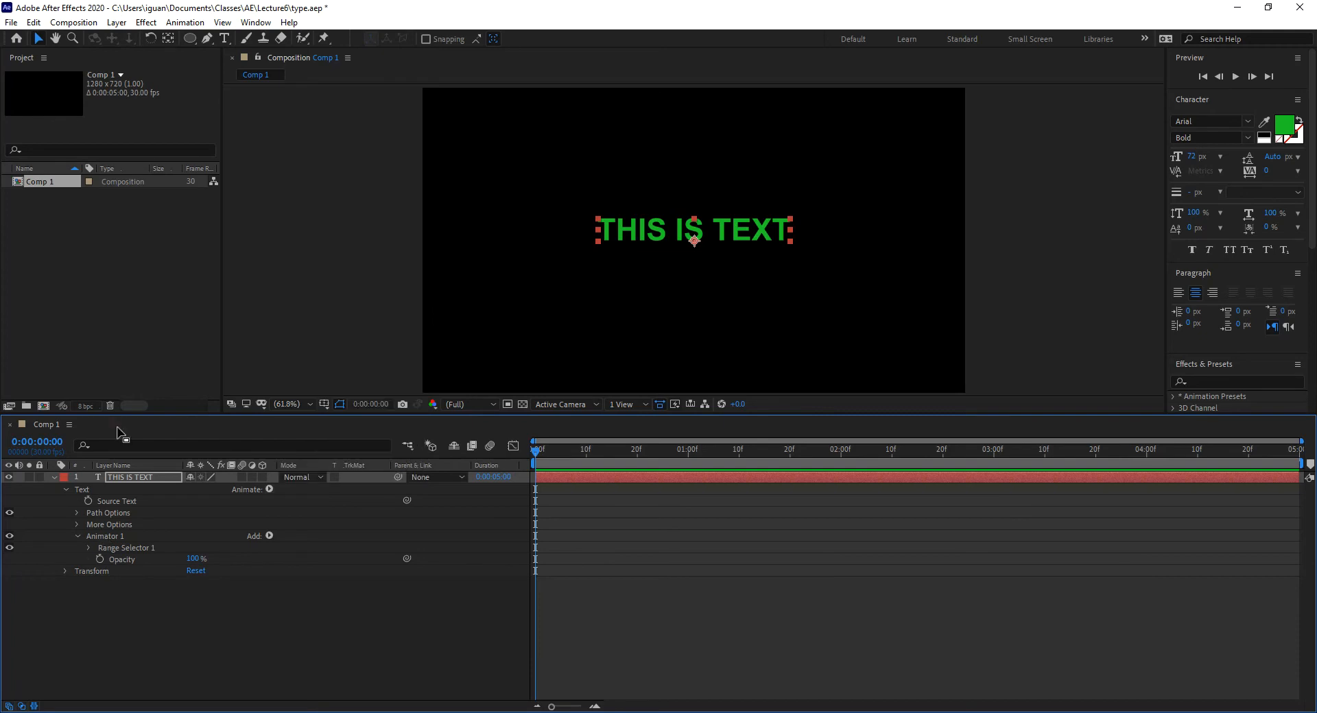
Step: Try lowering the text animator's Opacity on the whole text and return it to 100%
click(104, 537)
click(129, 548)
click(125, 557)
click(120, 547)
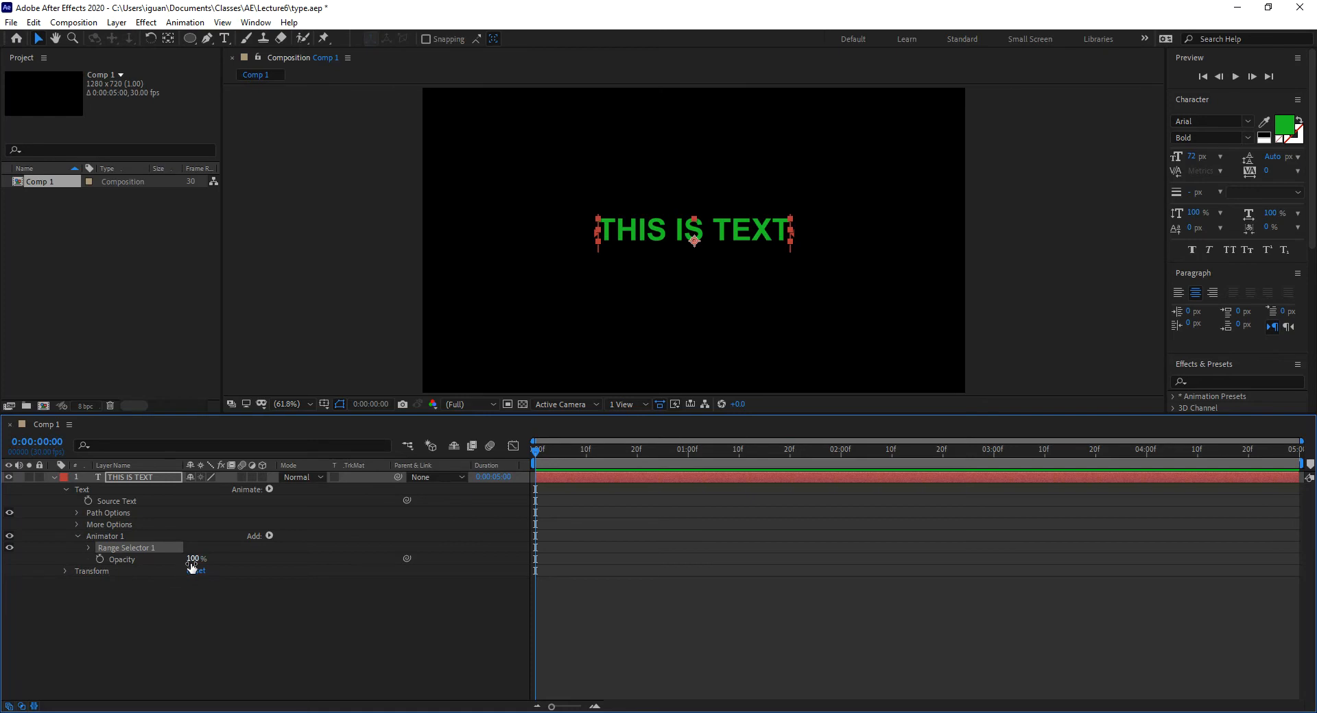
drag(192, 560, 109, 573)
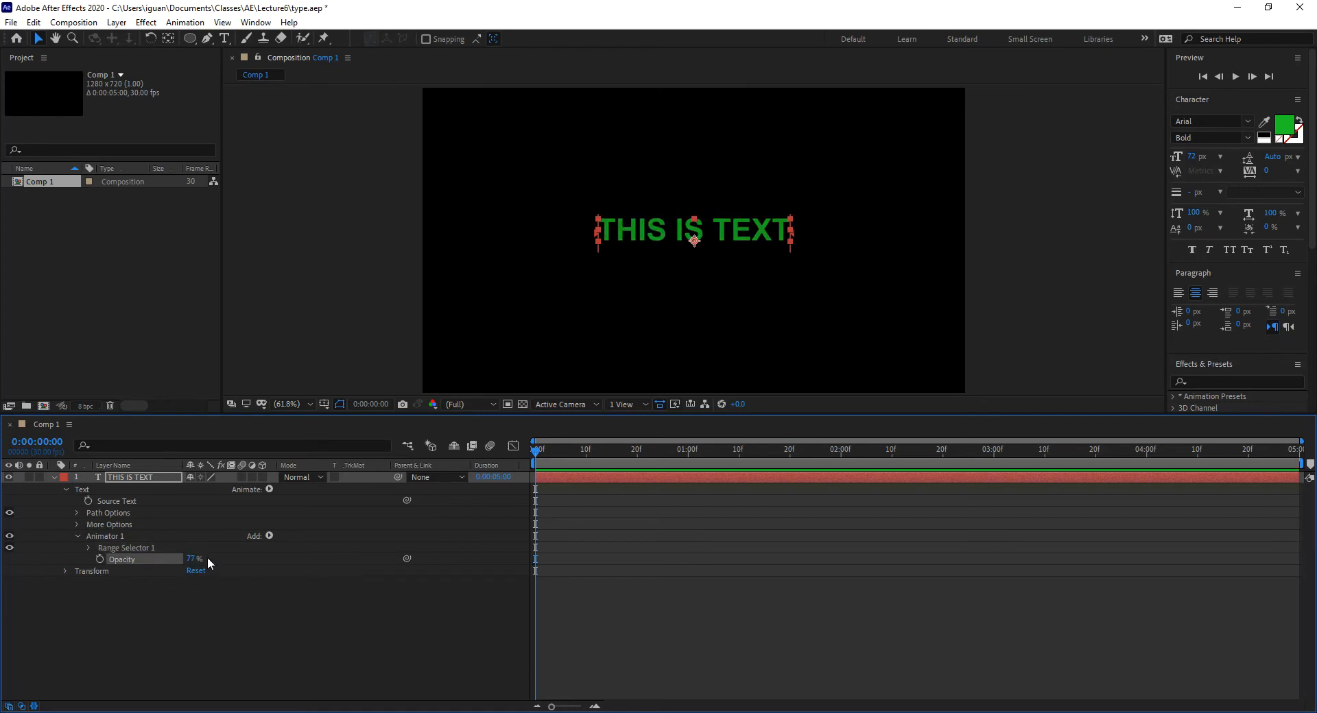
drag(193, 559, 233, 559)
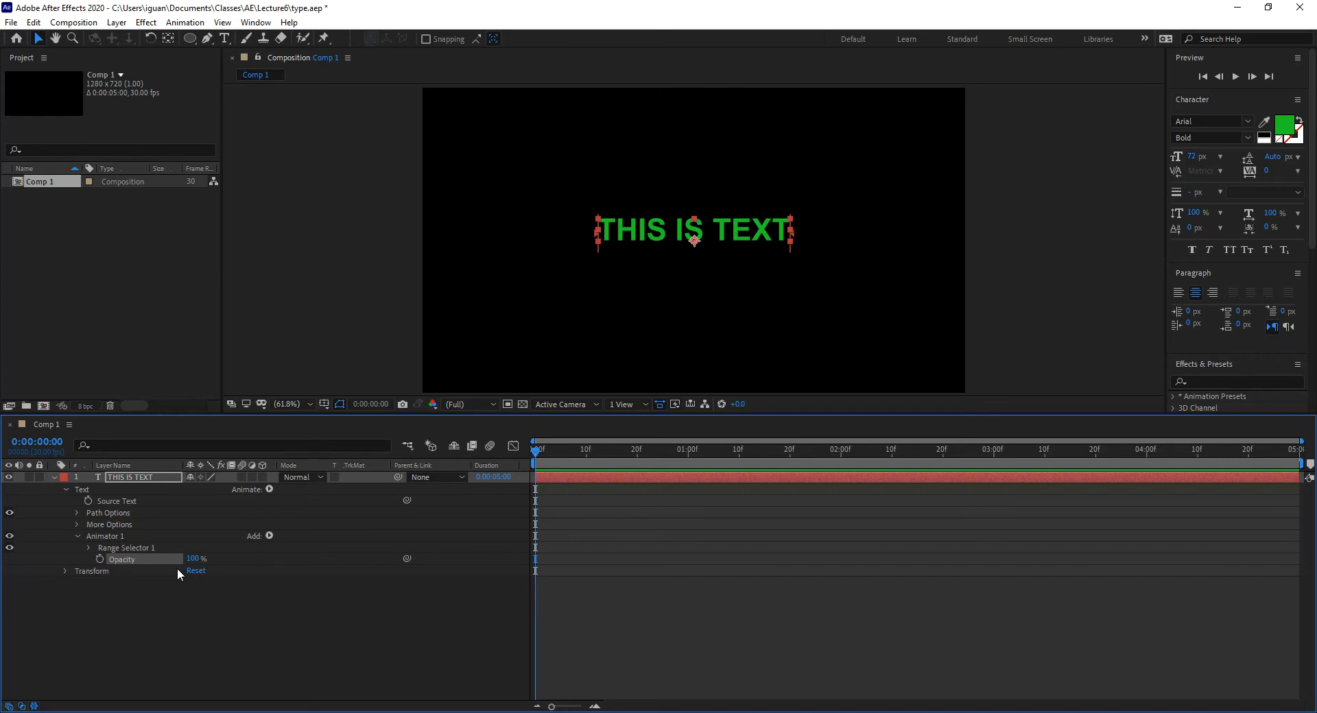
Step: Reveal the Range Selector 1 properties and set the text animator's Opacity to 0%
click(89, 549)
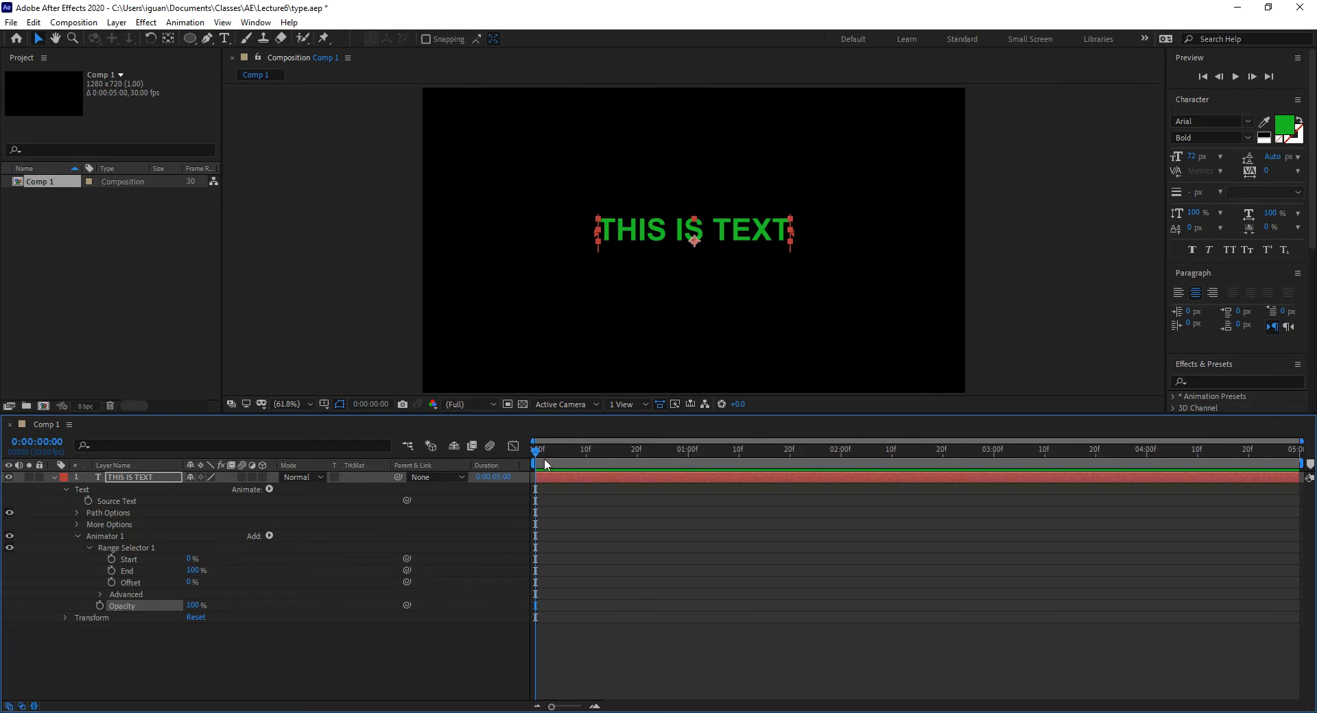
drag(193, 606, 6, 620)
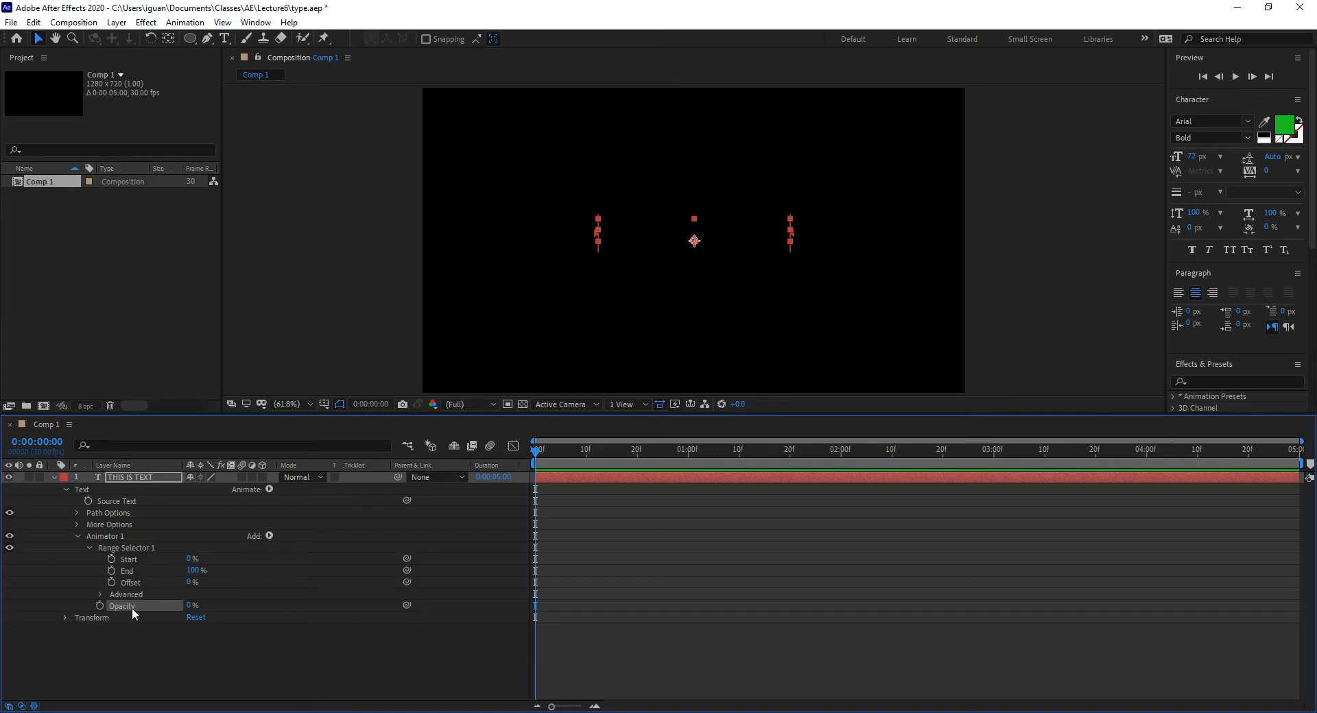
Step: Try limiting the affected characters by setting Range Selector 1's Start to 66% and End to 85%
click(193, 560)
drag(193, 560, 237, 562)
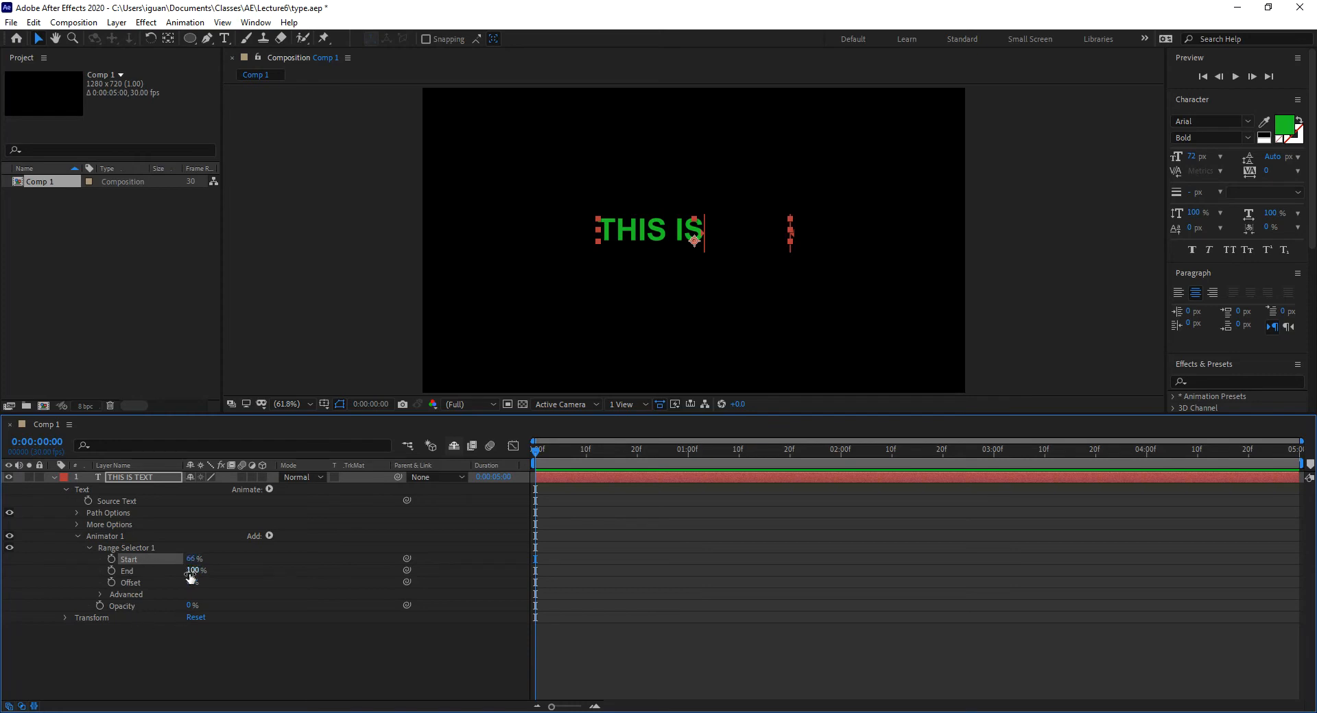
mouse_move(193, 573)
mouse_down()
mouse_move(180, 570)
mouse_move(202, 571)
mouse_up()
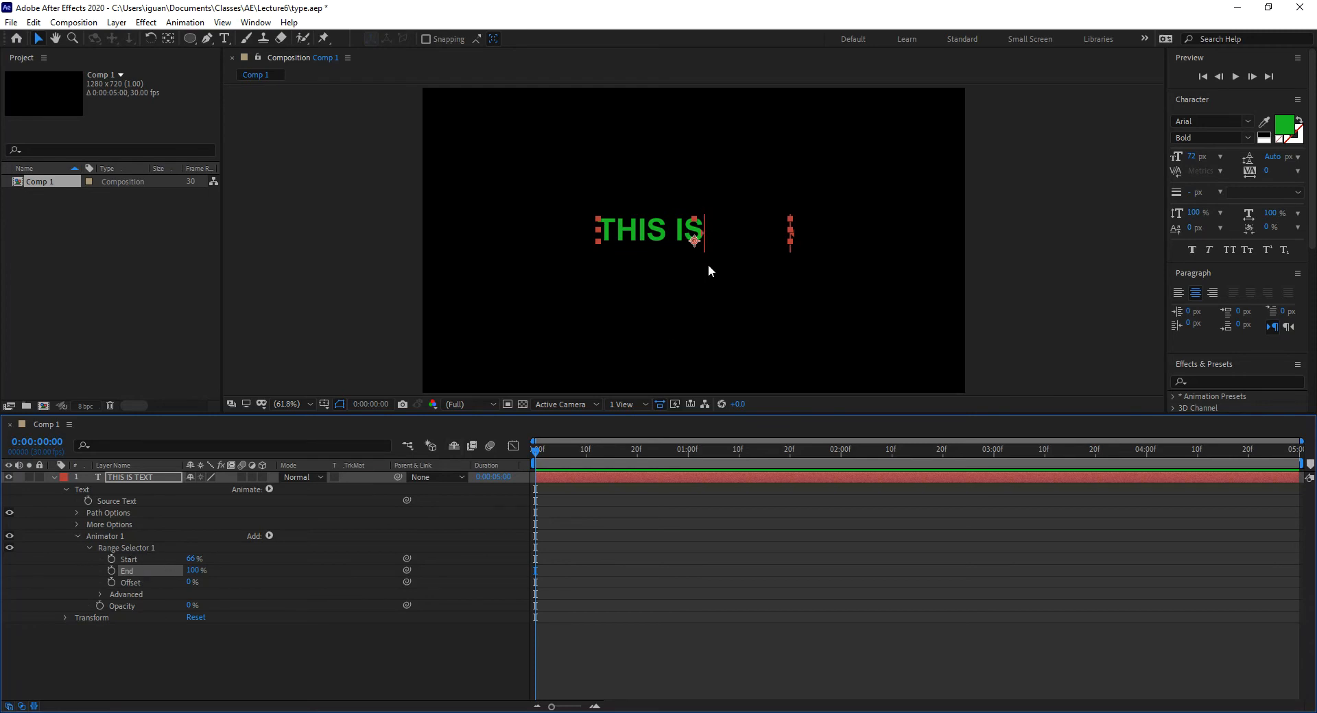
drag(193, 567, 179, 571)
Step: Try shifting the selected character range with Range Selector 1's Offset and reset the Offset to its default
mouse_move(188, 582)
mouse_down()
mouse_move(147, 583)
mouse_move(194, 585)
mouse_up()
right_click(193, 584)
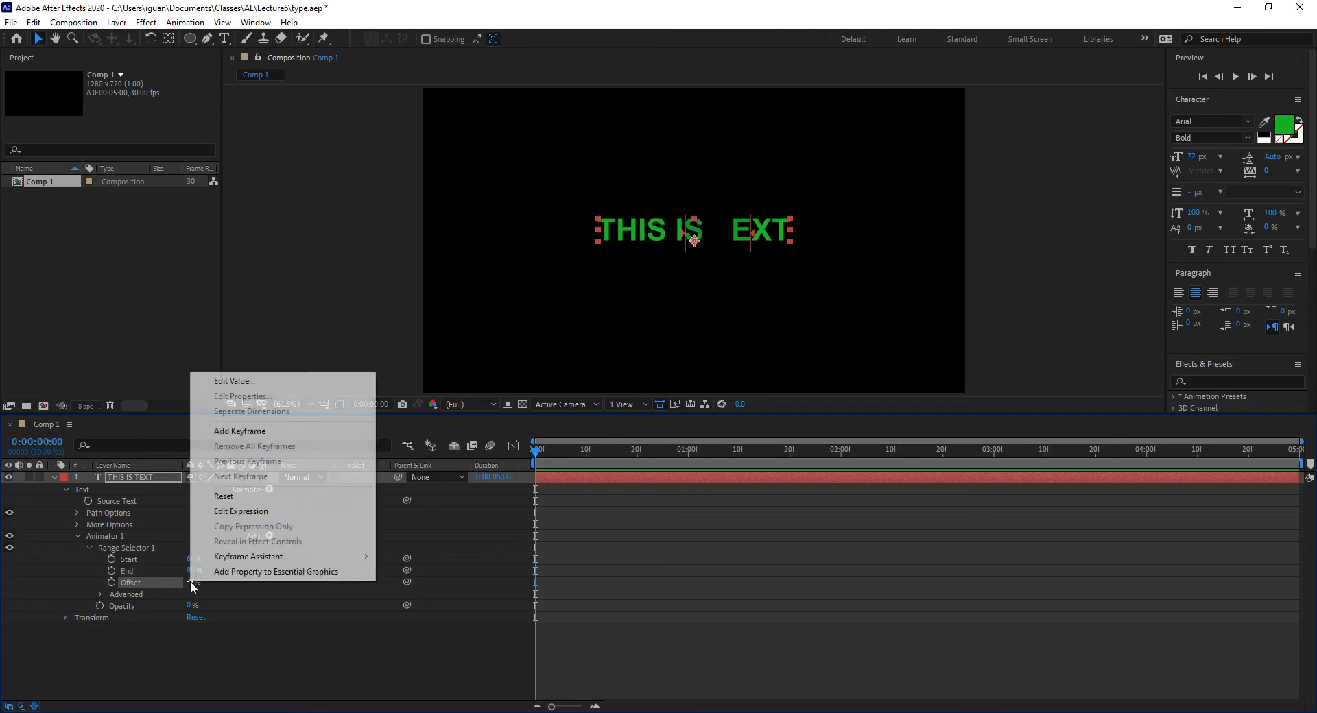
right_click(134, 585)
click(165, 496)
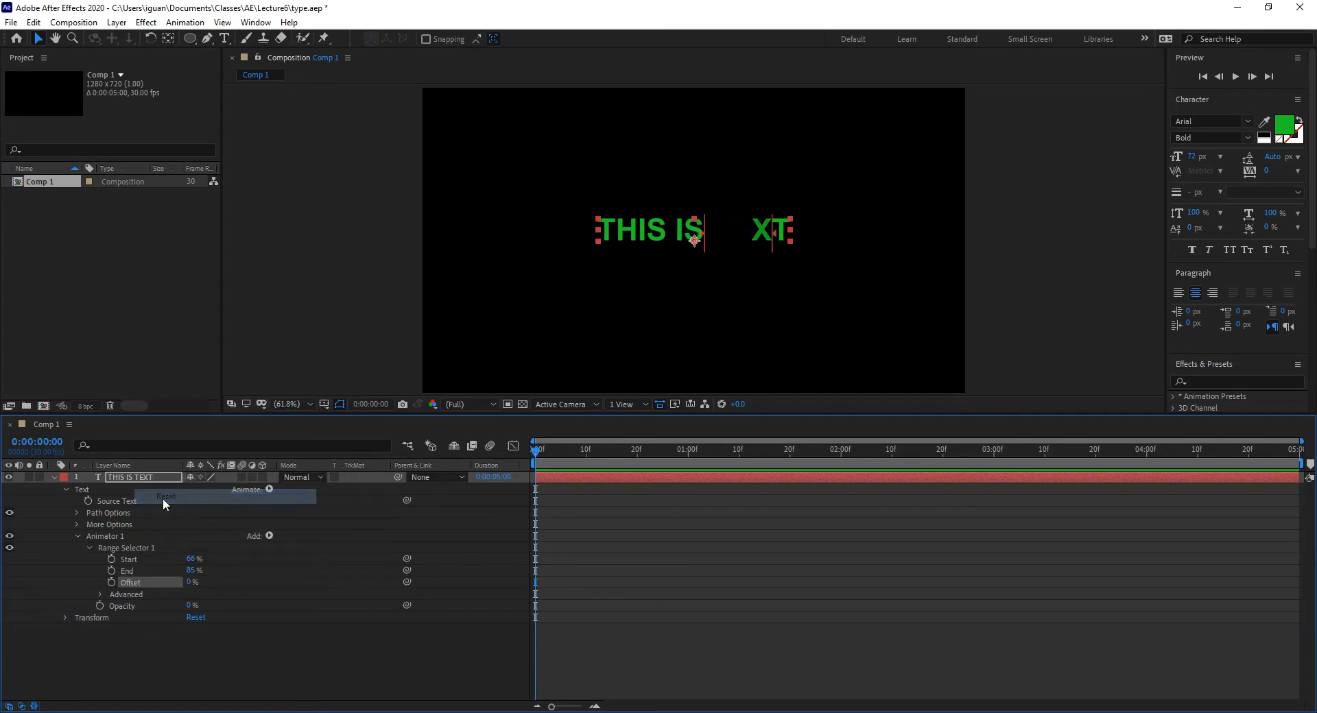
Step: Return Range Selector 1's End to 100% and Start to 0%, and enable a Start keyframe at 0:00:00:00
drag(190, 571, 205, 566)
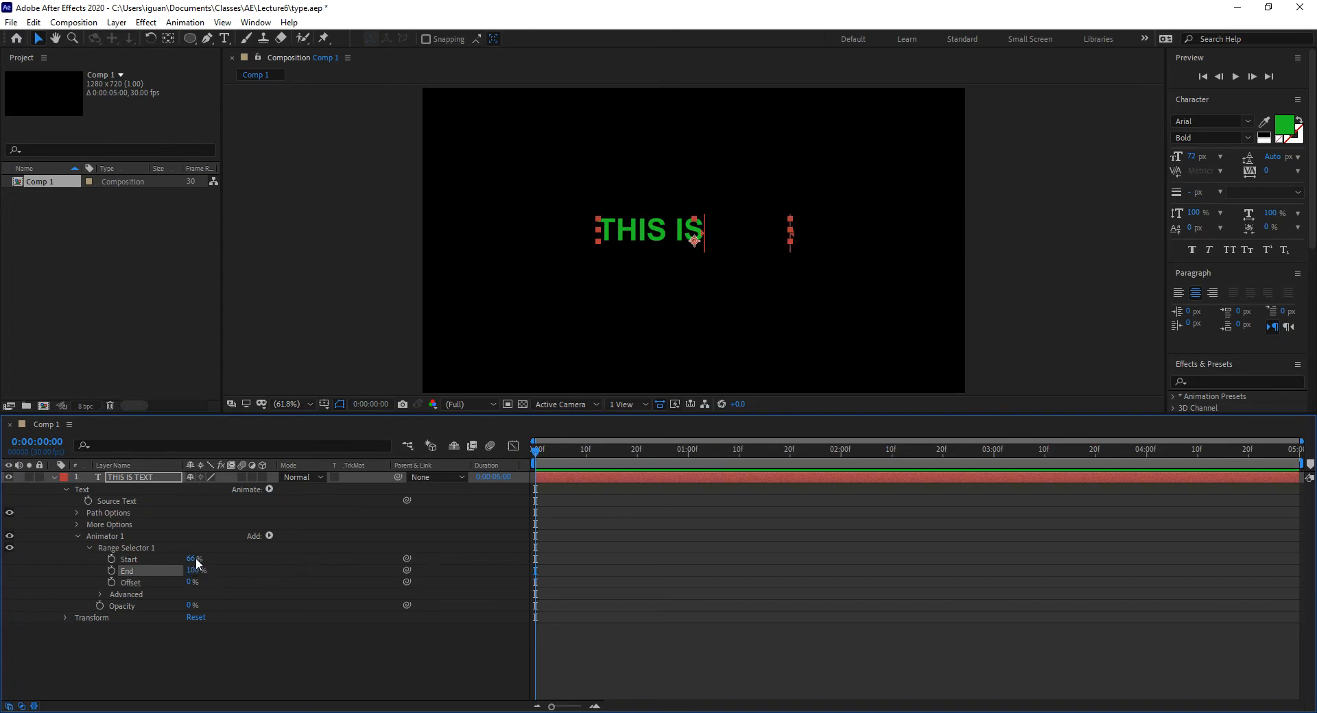
drag(191, 561, 74, 576)
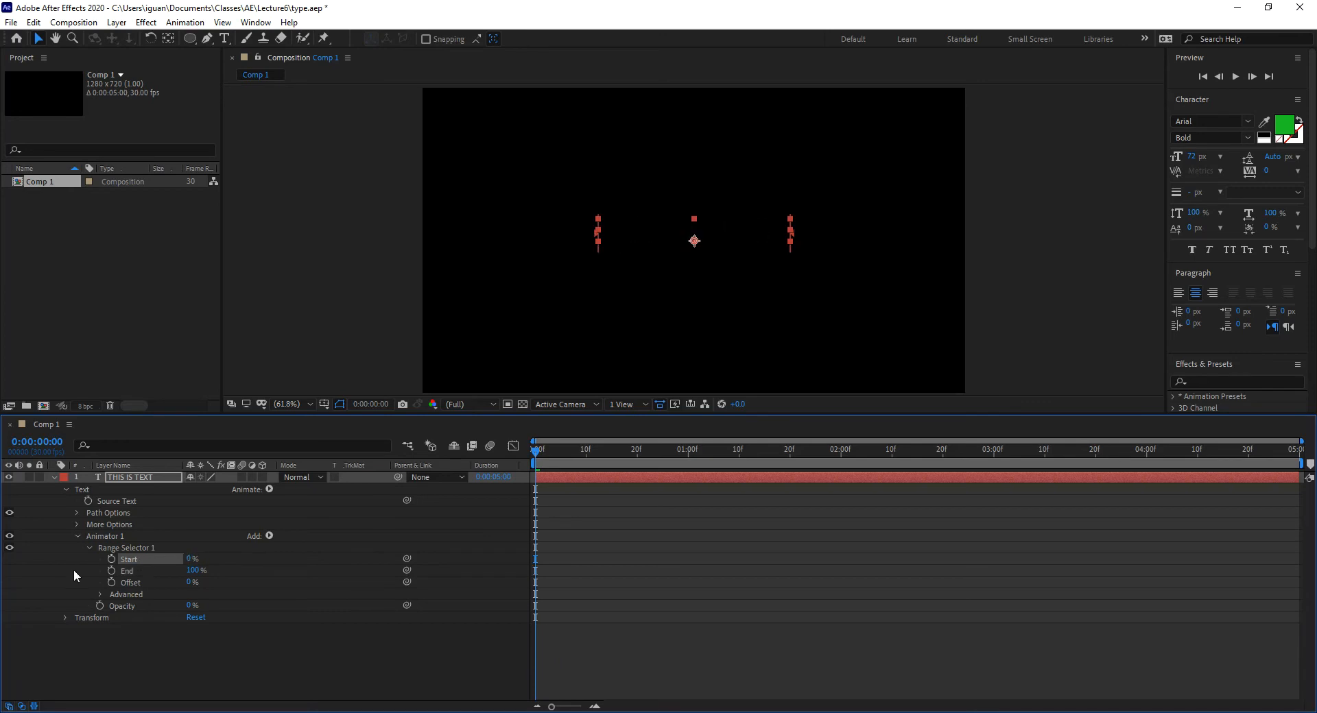
click(111, 559)
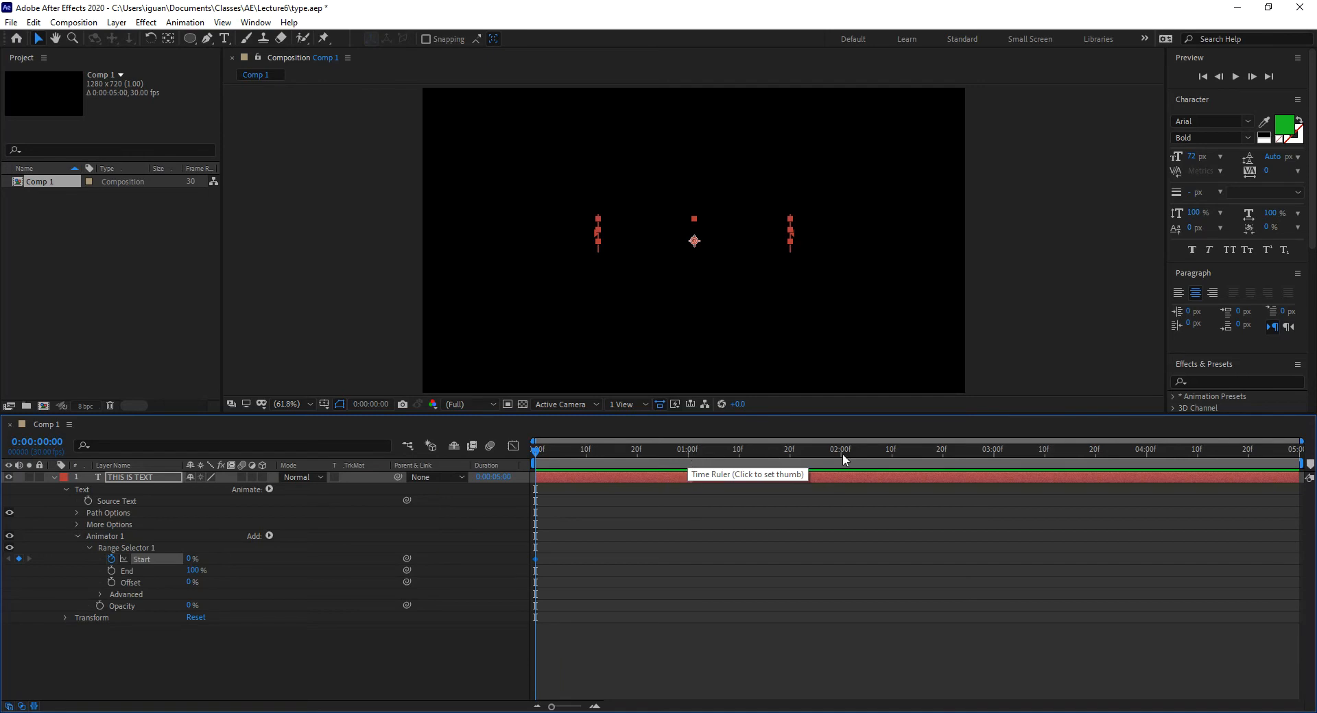
Step: Set Range Selector 1's Start to 100% at 0:00:01:00 and preview the letter-by-letter reveal
click(687, 454)
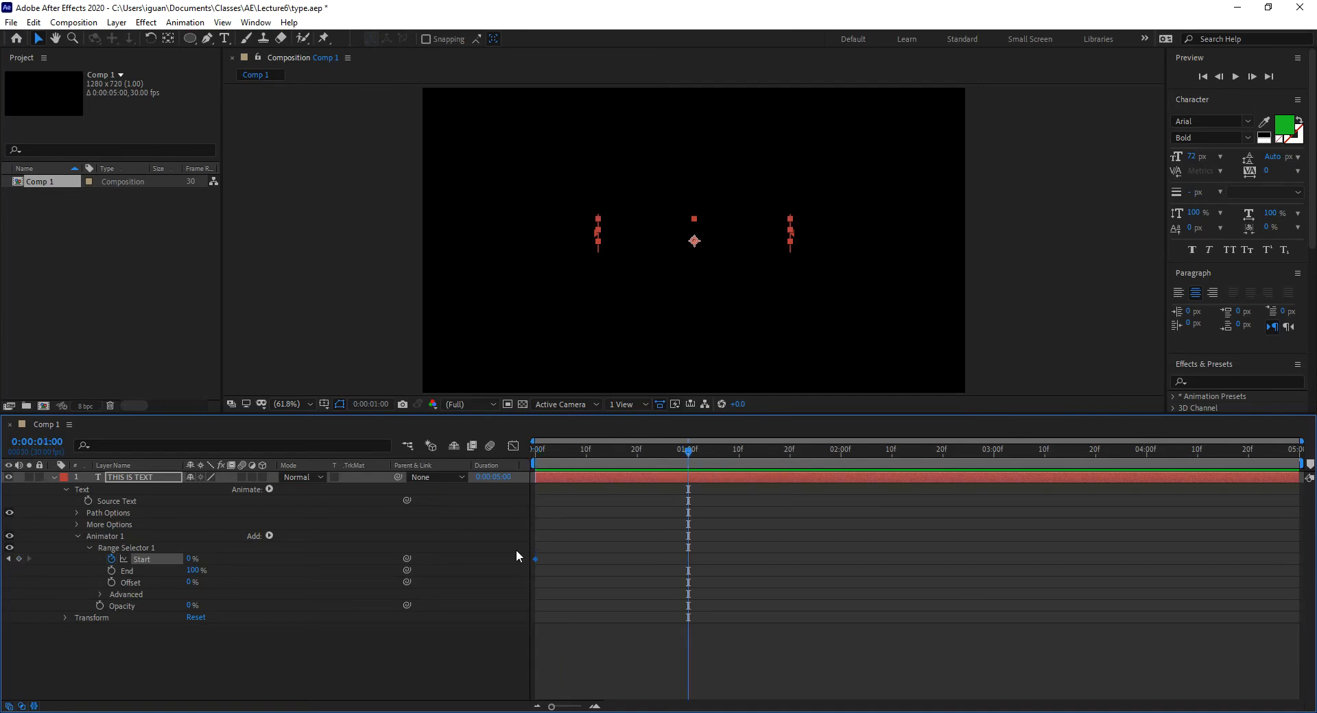
drag(188, 559, 455, 544)
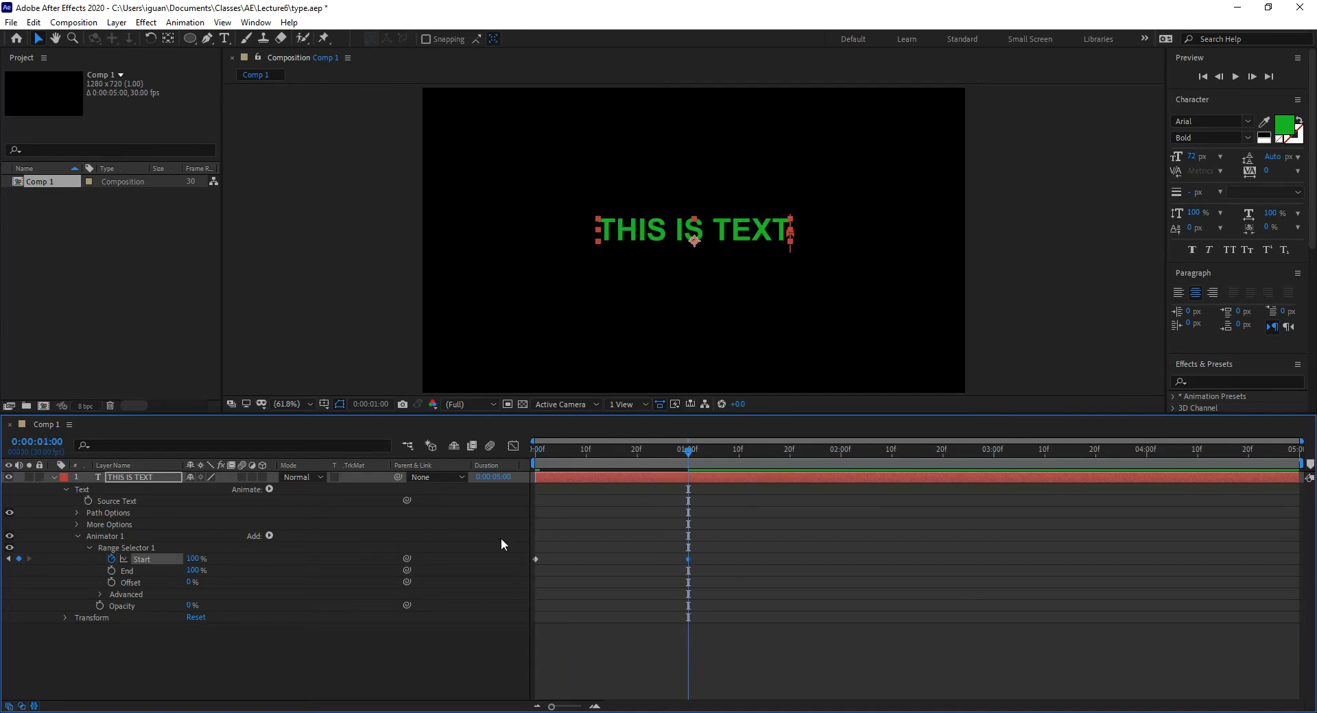
drag(588, 465, 526, 463)
key(space)
key(space)
key(space)
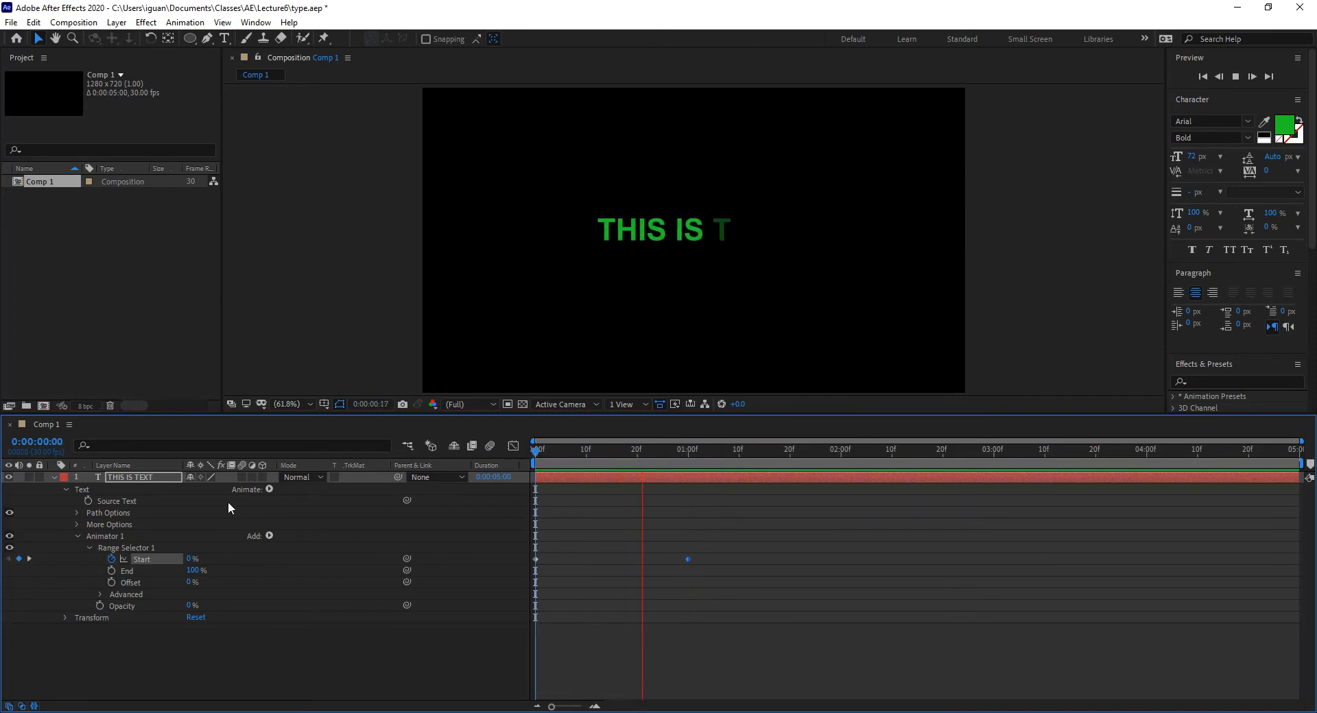
key(space)
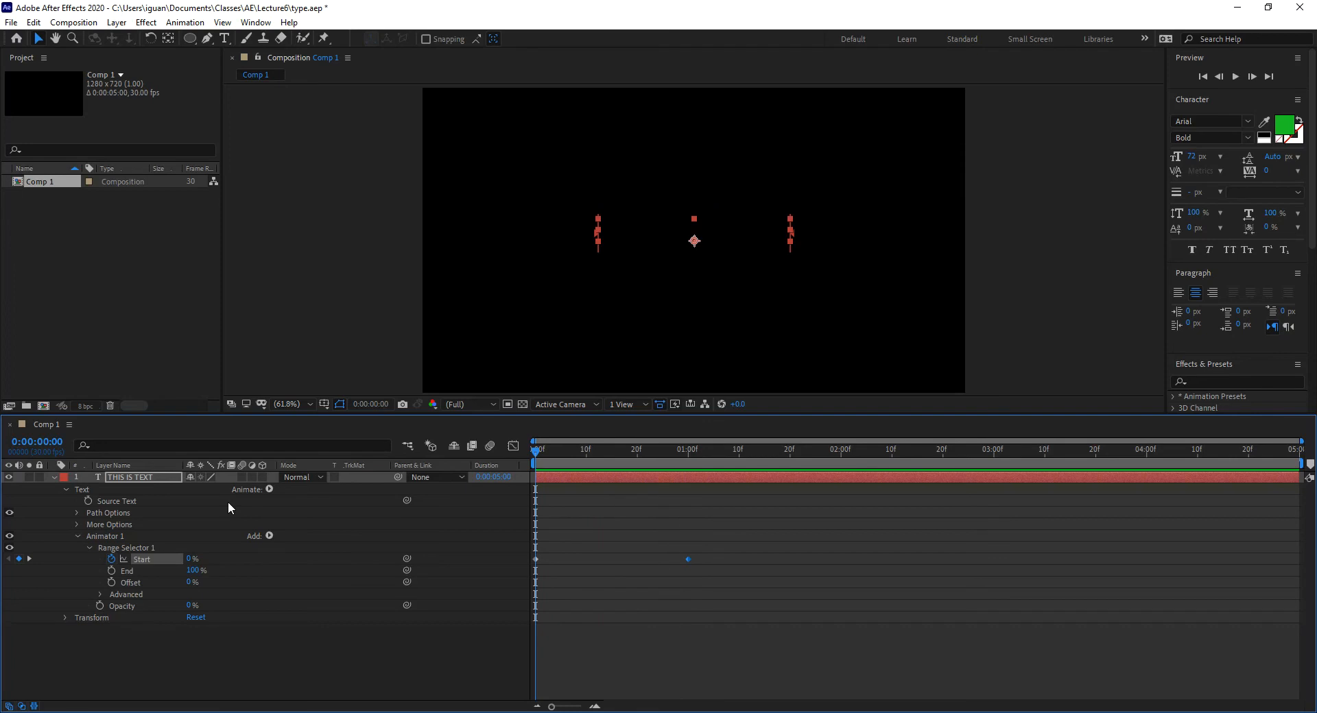
drag(536, 452, 586, 454)
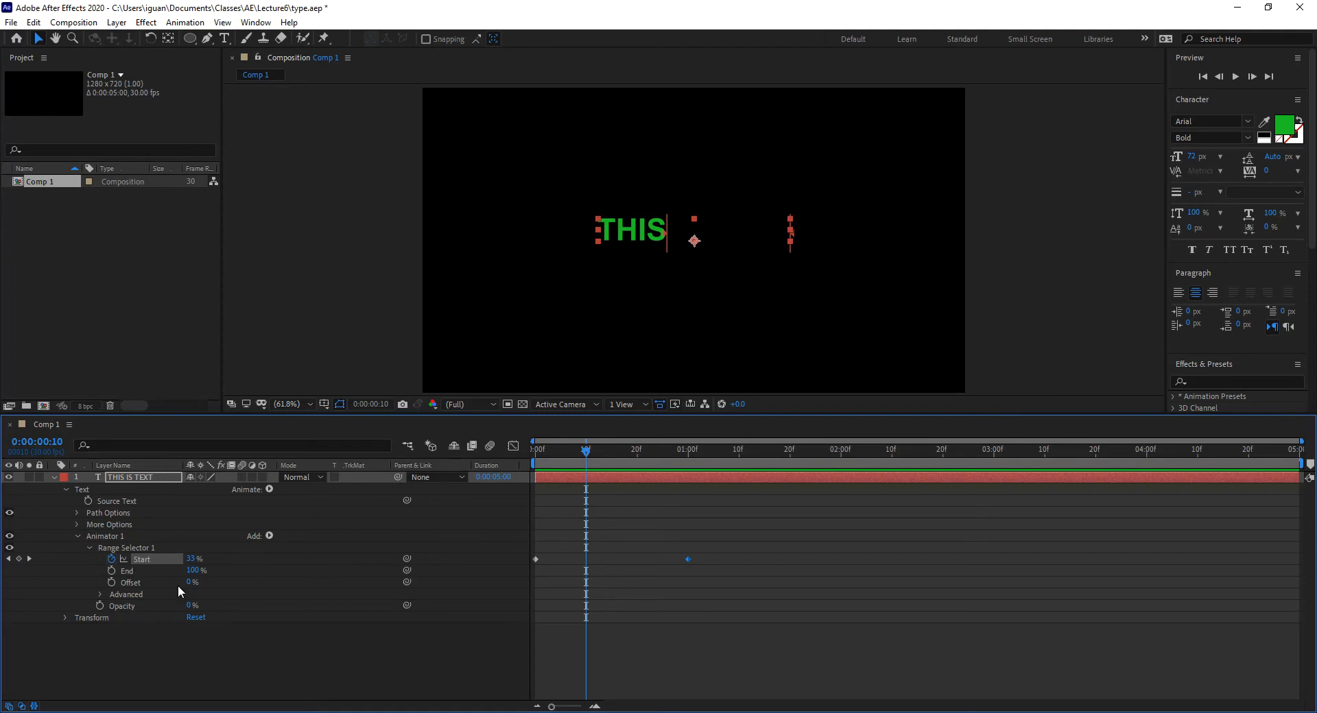
mouse_move(585, 456)
mouse_down()
mouse_move(561, 458)
mouse_move(576, 458)
mouse_up()
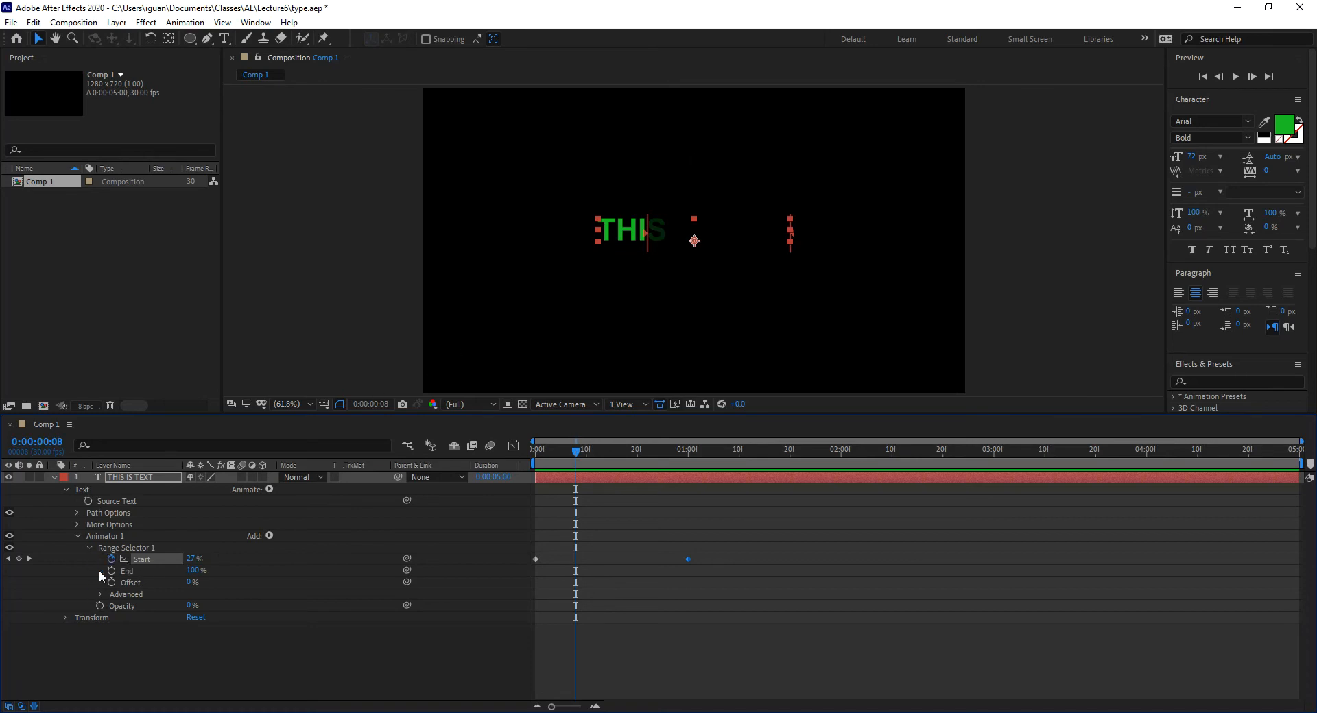
Step: Expand Range Selector 1's Advanced options, enlarge the timeline area, and try basing the selection on Words
click(100, 594)
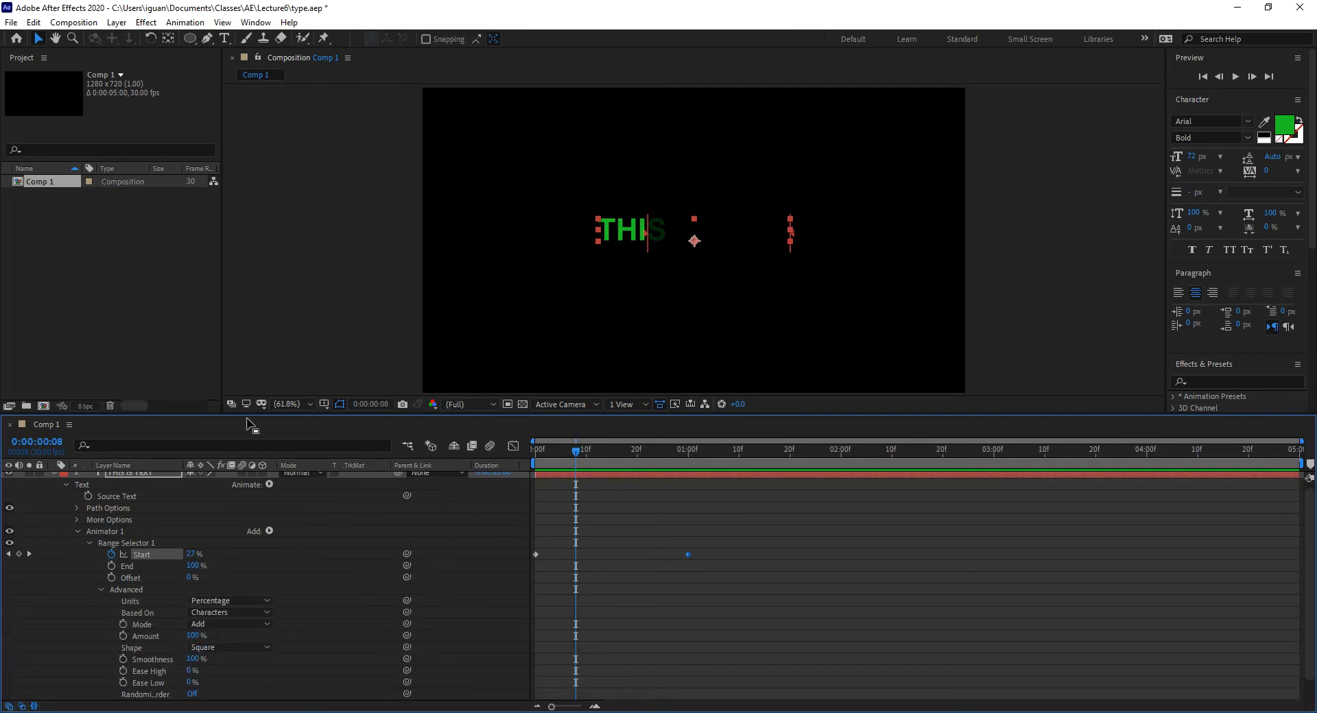
drag(246, 415, 245, 383)
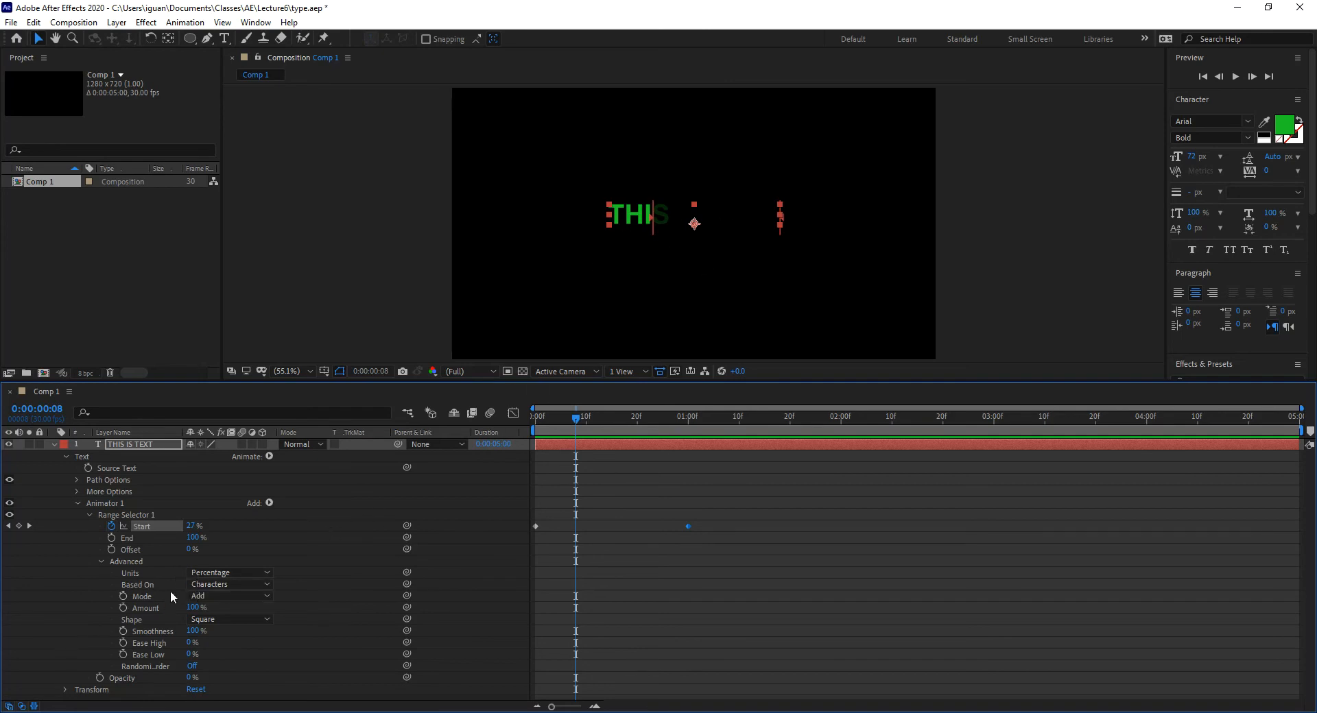
click(217, 587)
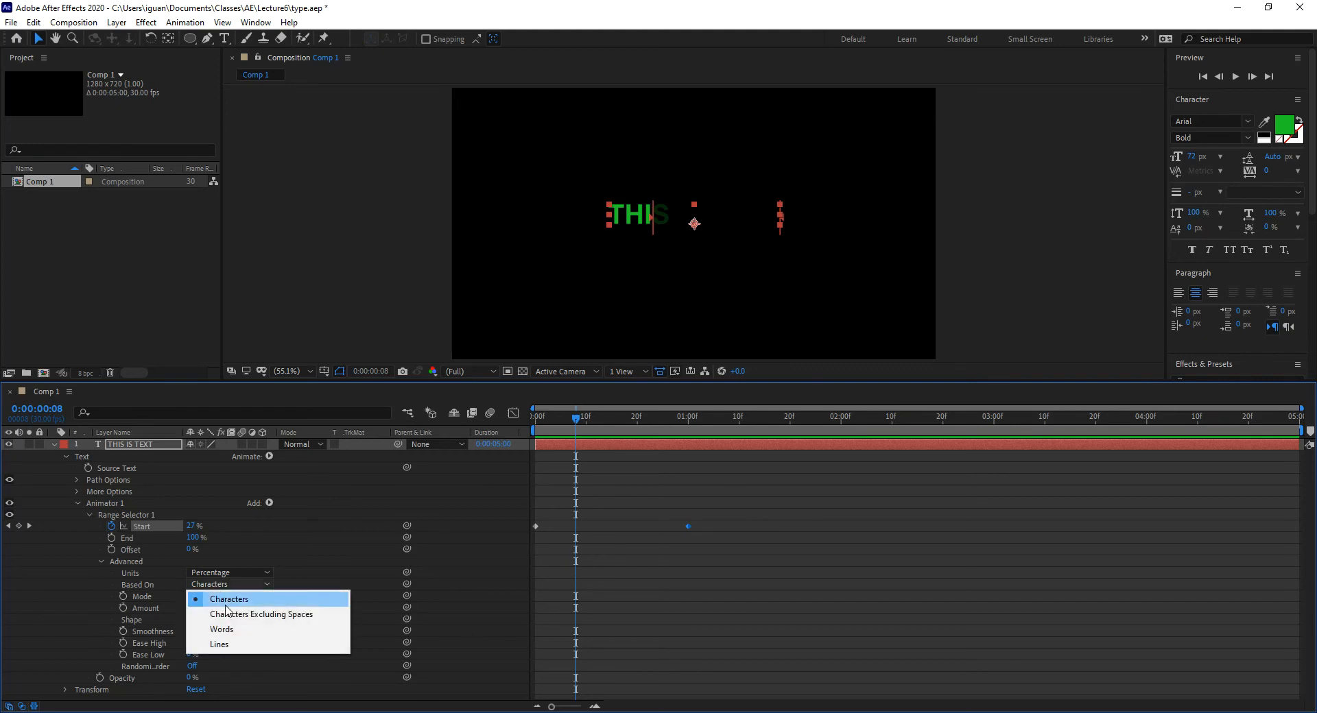
click(227, 631)
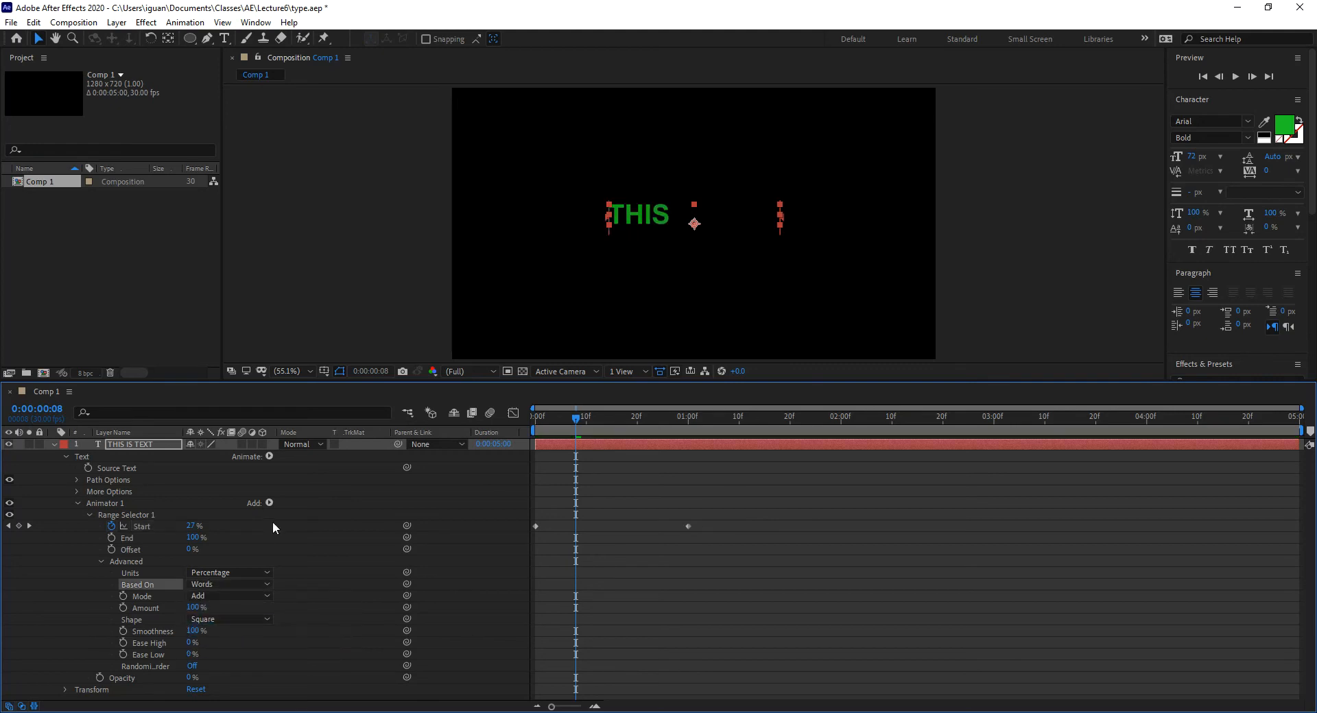
drag(568, 422, 610, 429)
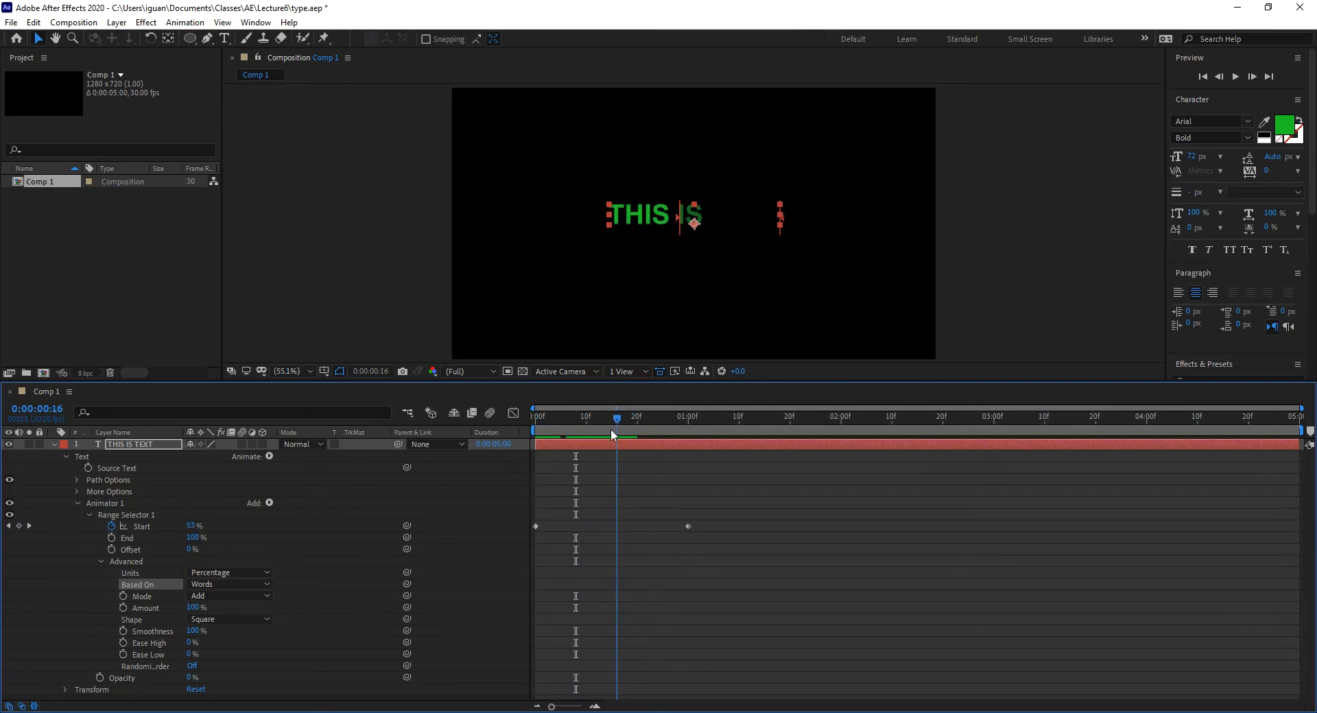
Step: Try basing the range selection on Lines, scrub through the reveal, and set Based On back to Characters
click(218, 586)
click(219, 644)
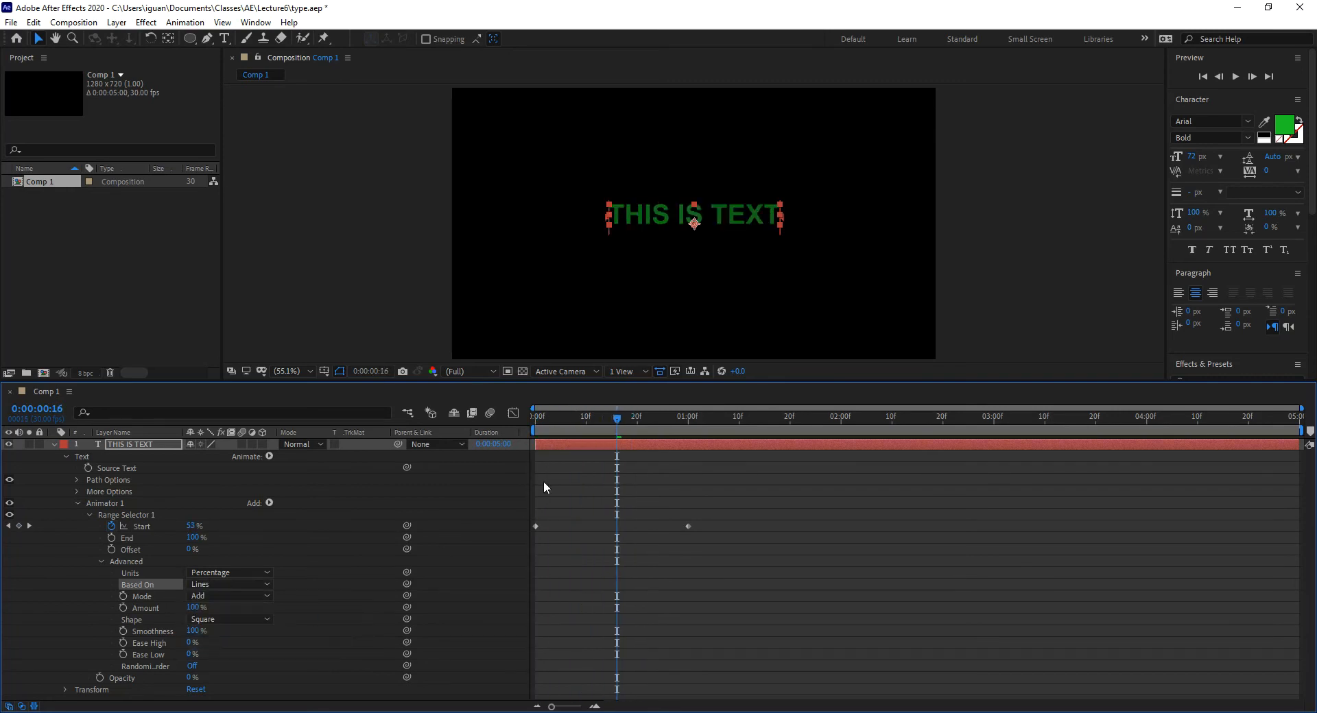
drag(572, 424, 618, 431)
drag(645, 424, 507, 448)
click(223, 584)
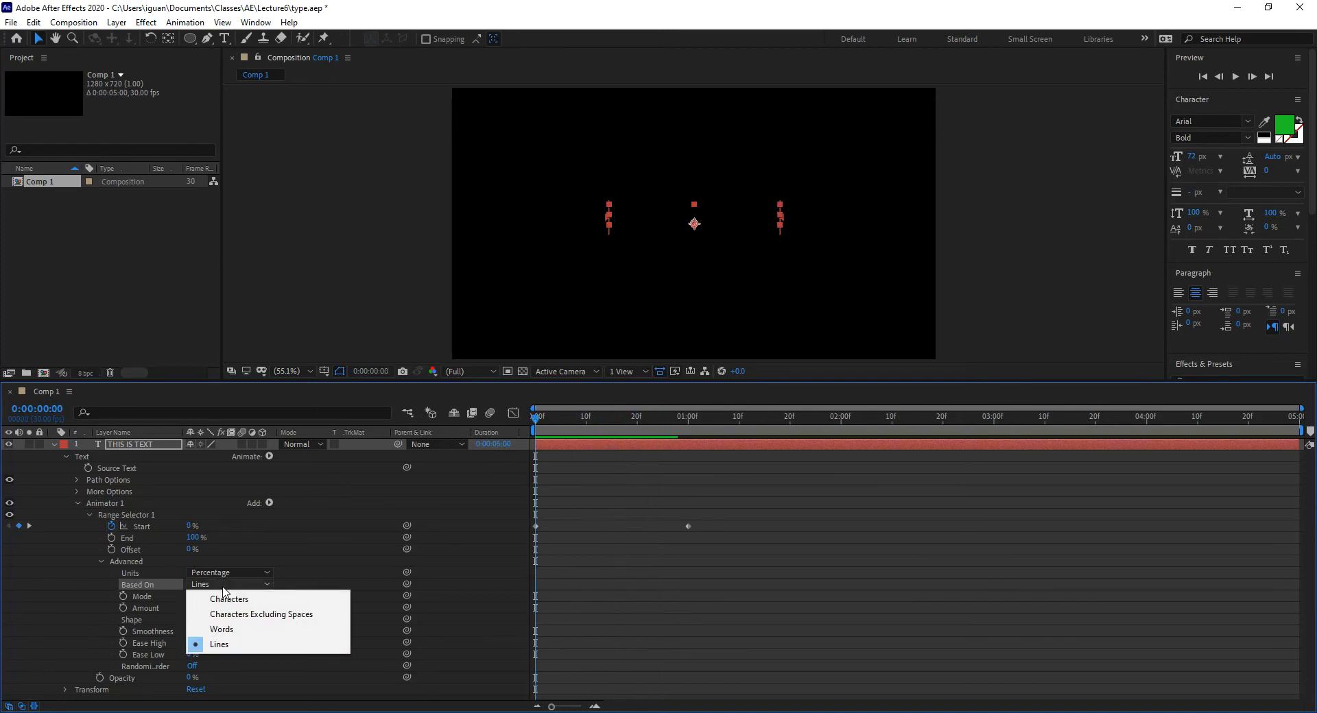
click(242, 602)
drag(550, 417, 582, 428)
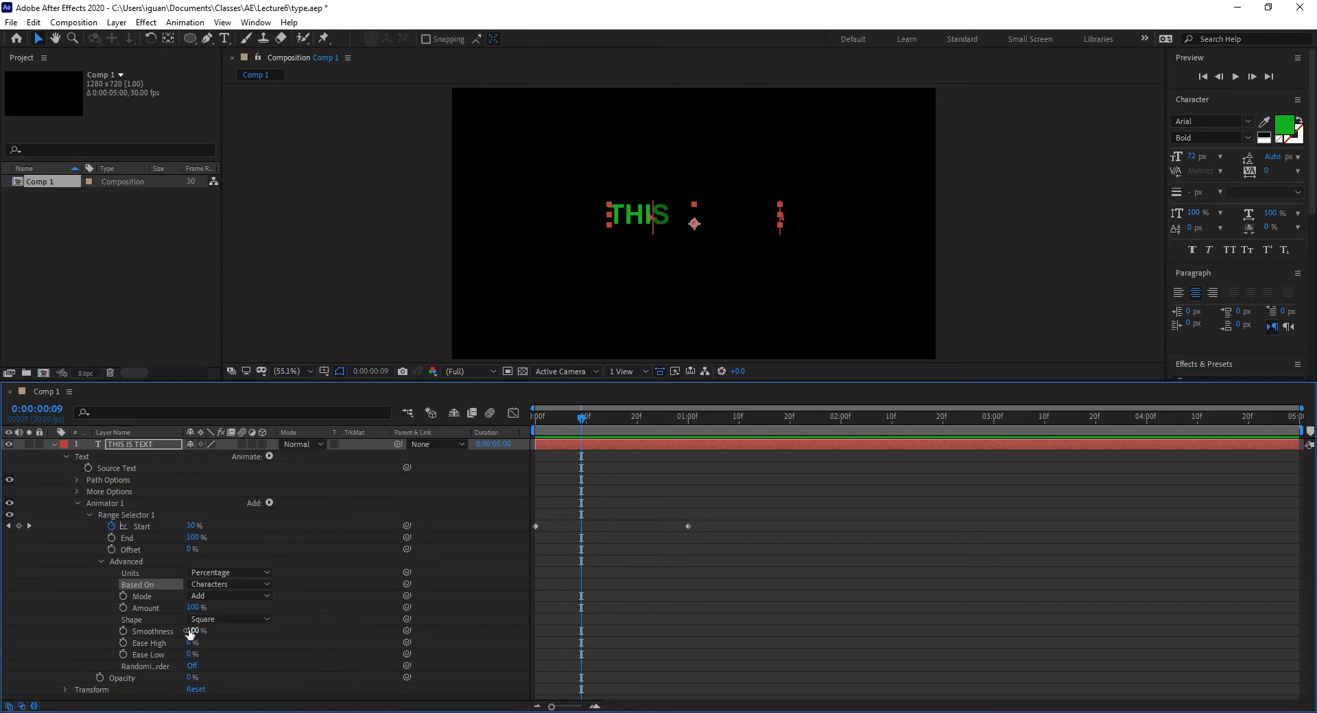
Step: Try Range Selector 1's Smoothness at 0%, preview the hard letter reveal, and return Smoothness to 100%
drag(196, 635, 124, 635)
mouse_move(571, 423)
mouse_down()
mouse_move(547, 423)
mouse_move(628, 426)
mouse_move(550, 430)
mouse_up()
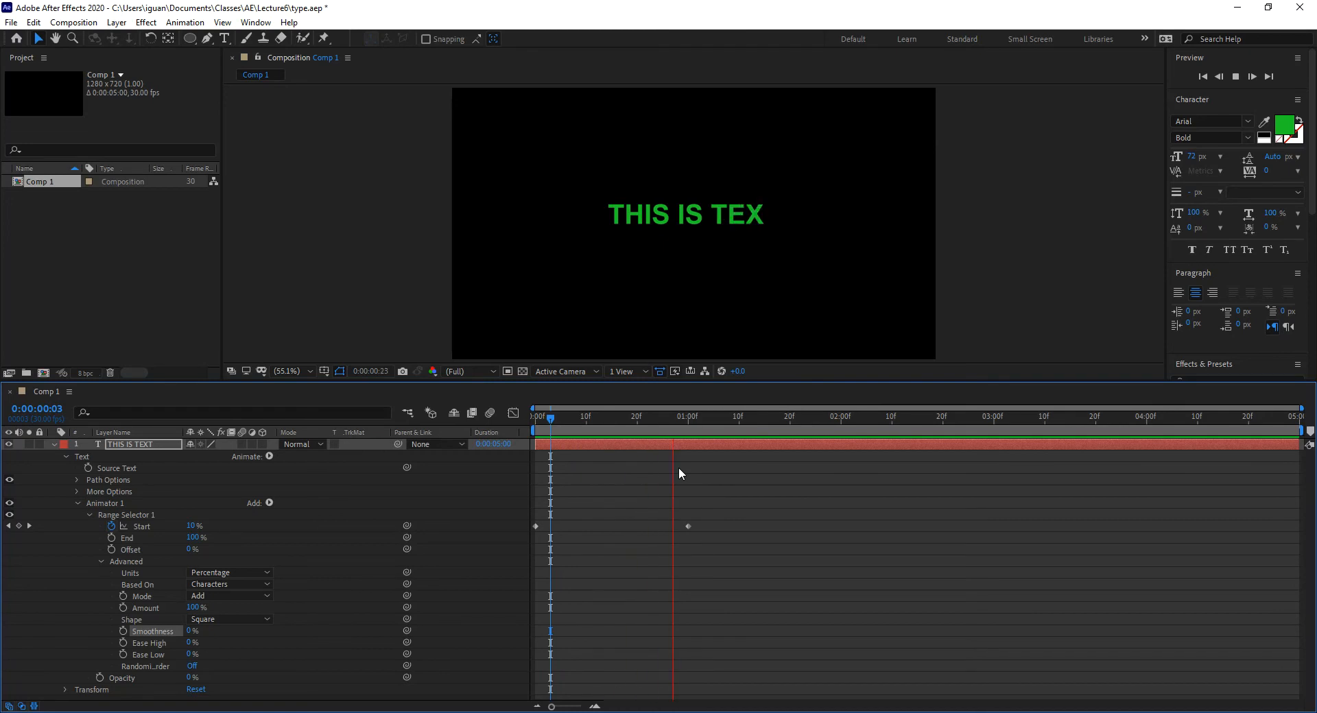
key(space)
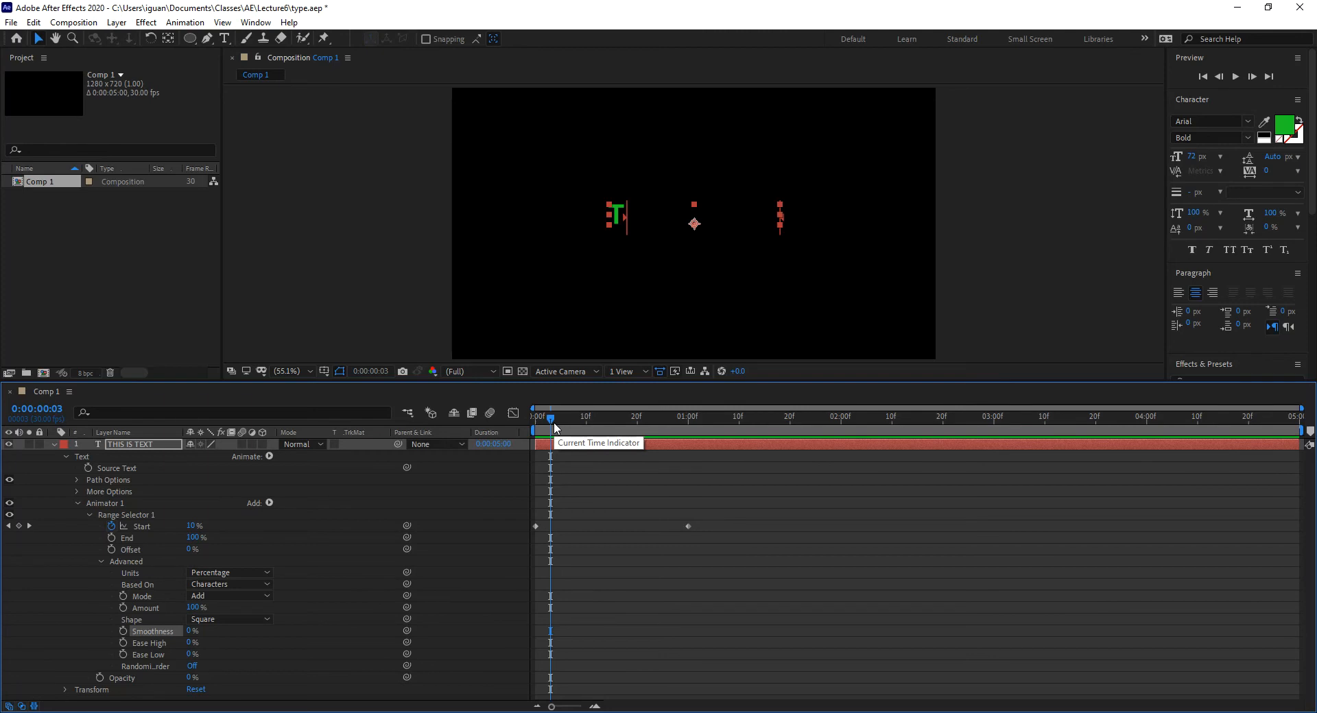
key(space)
key(space)
drag(556, 422, 624, 417)
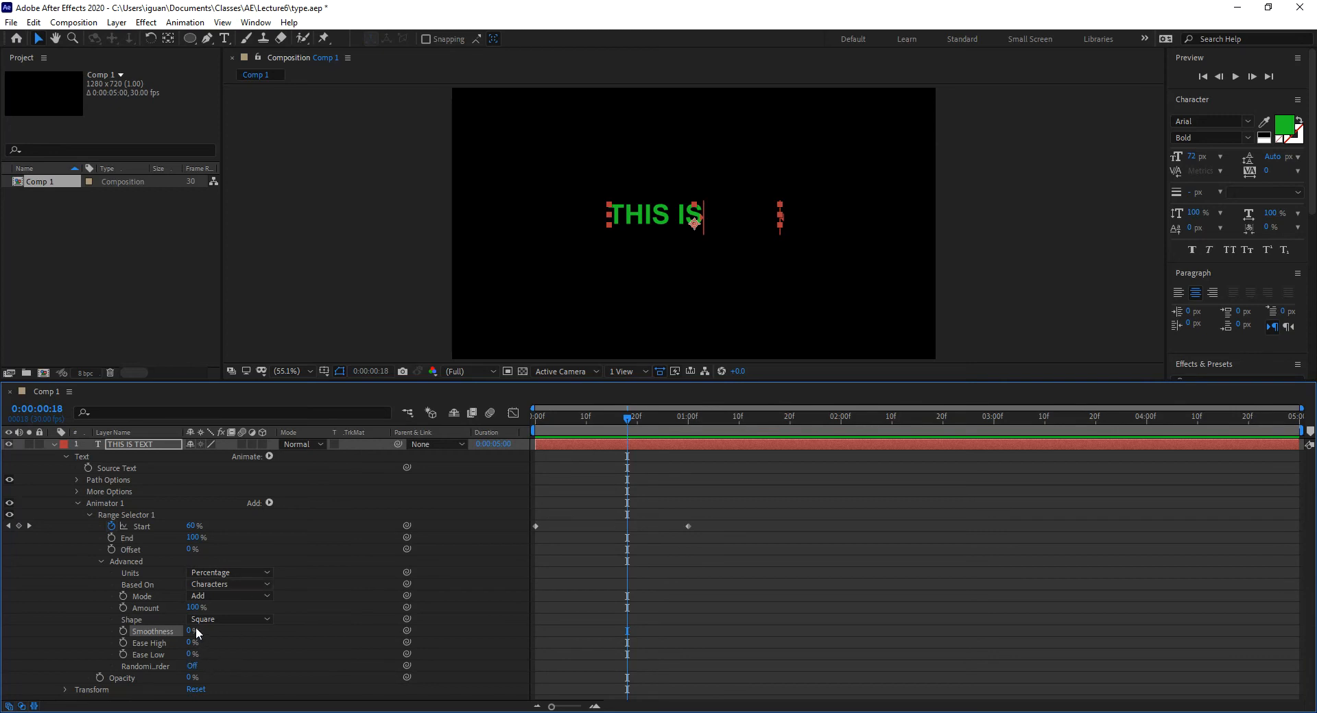
drag(192, 631, 312, 626)
Step: Try adjusting Range Selector 1's Amount, return it to 100%, and look over the available selector modes
drag(193, 610, 327, 609)
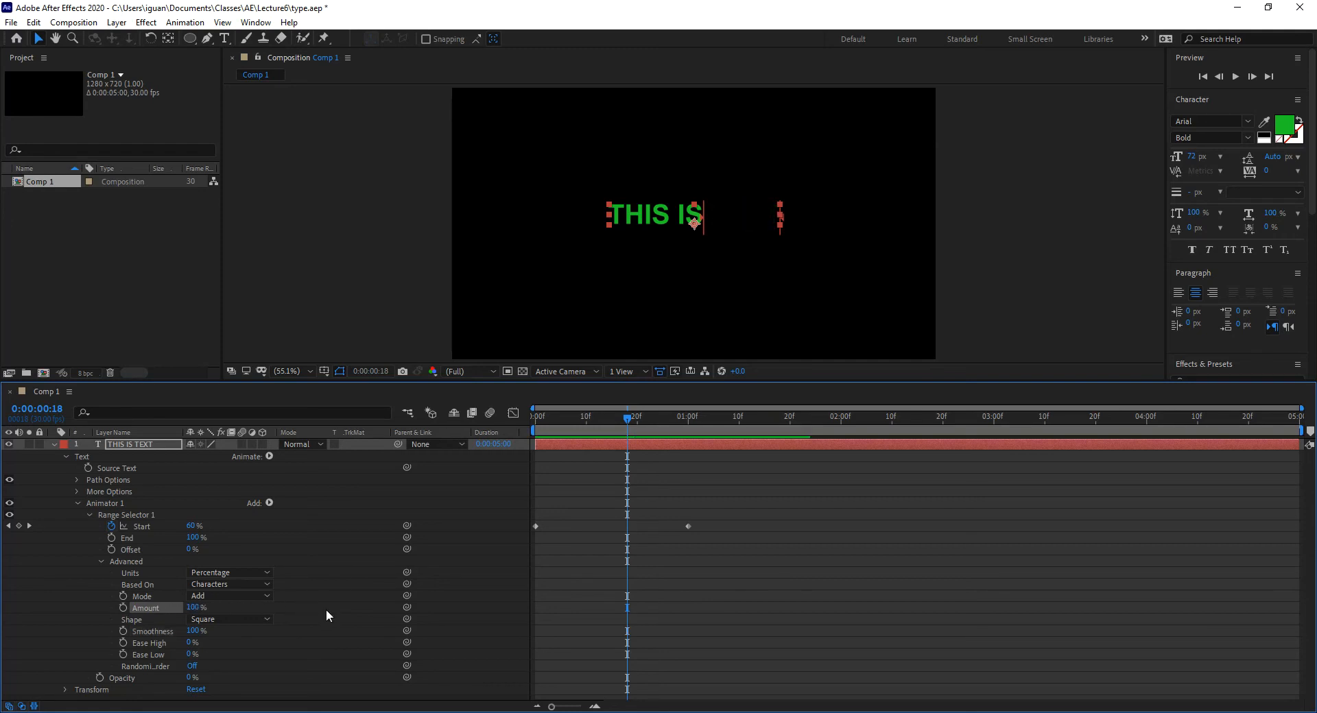
click(220, 597)
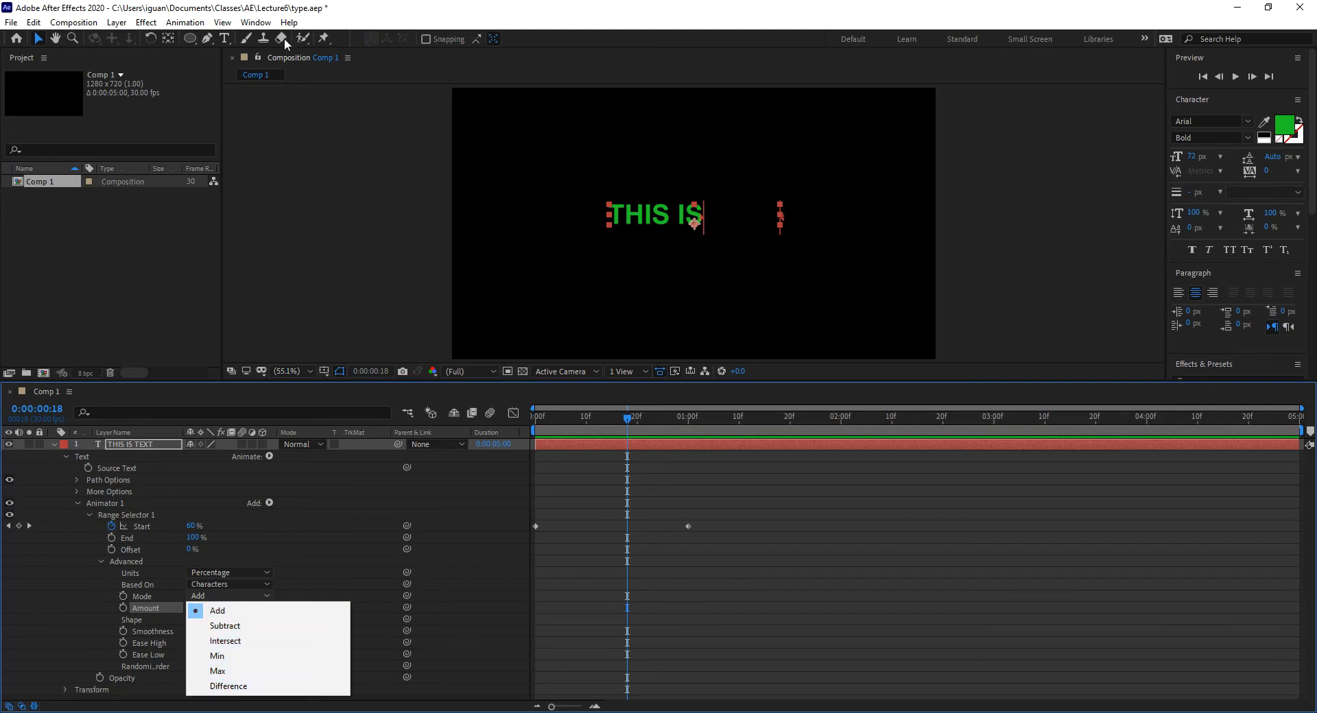
click(295, 5)
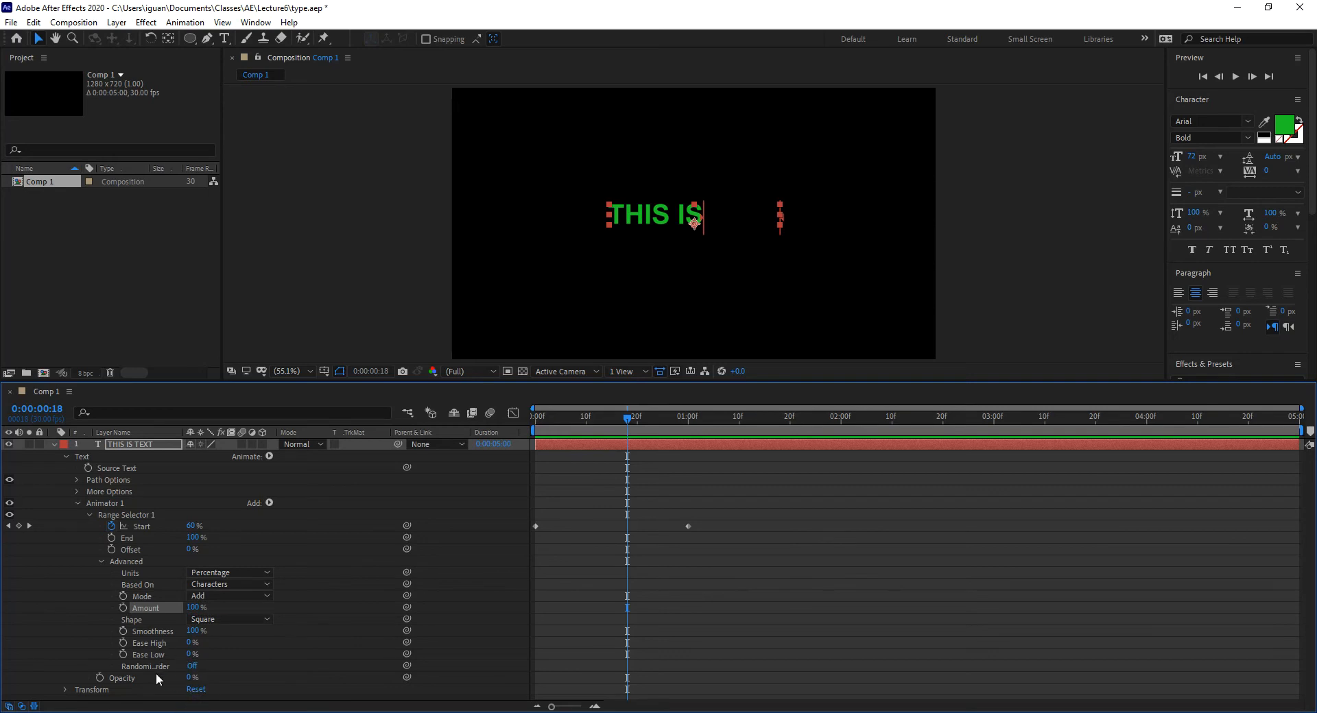
Step: Try Randomize Order for Range Selector 1, turn it back off, and scrub through the reveal
click(192, 666)
drag(597, 418, 560, 436)
click(193, 666)
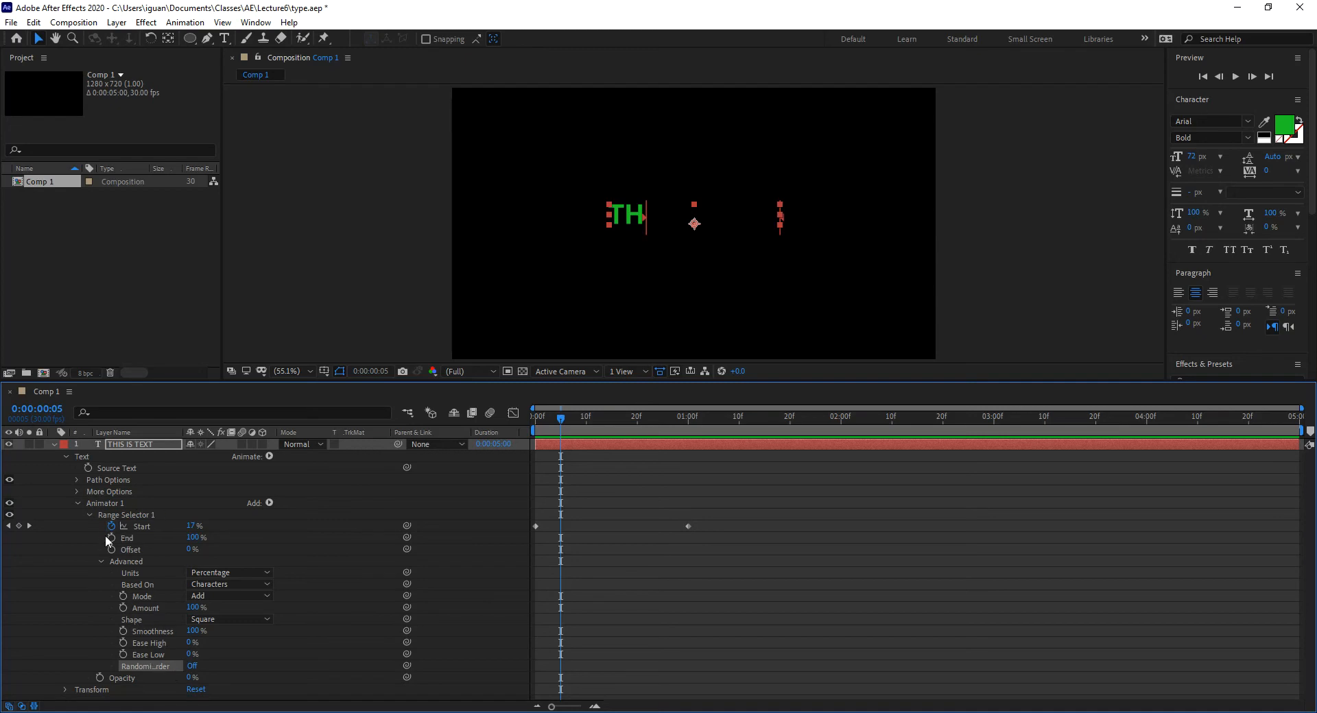
drag(560, 420, 682, 470)
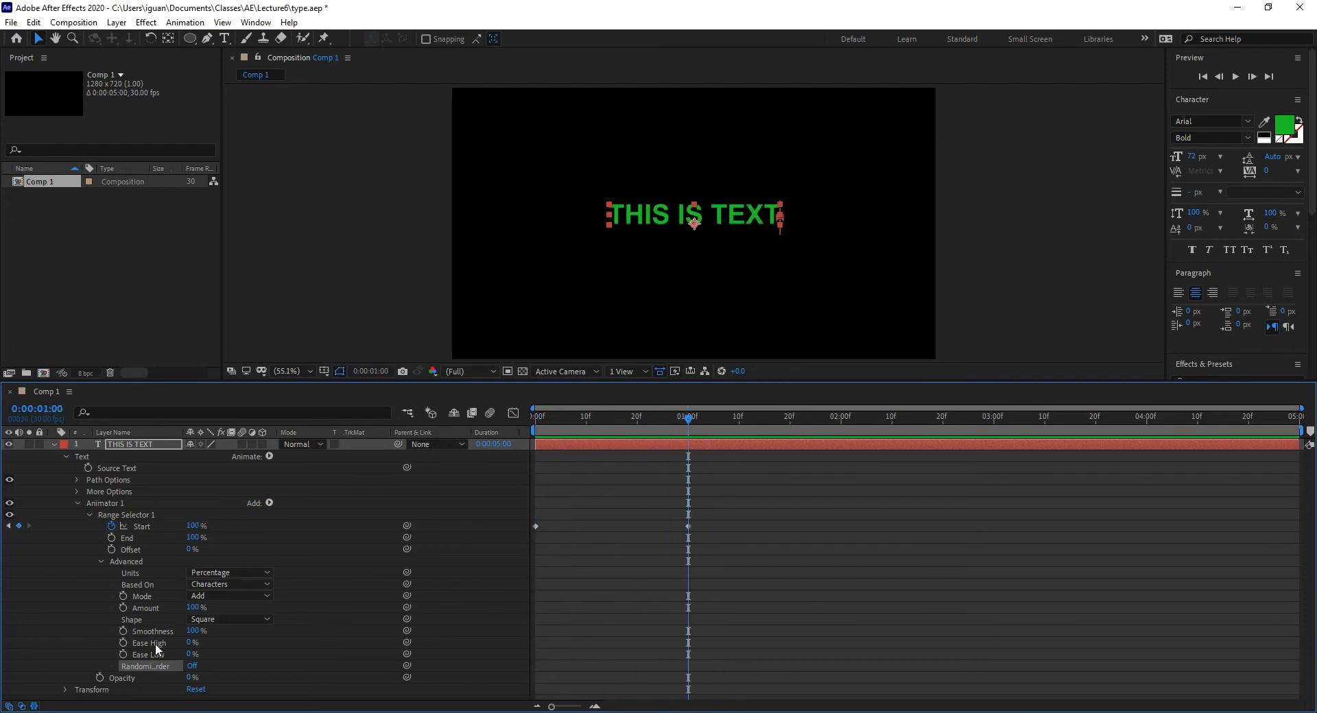
Step: Examine the text layer's animatable properties and what can be added to Animator 1, and scrub back to 0:00:00:00
click(130, 444)
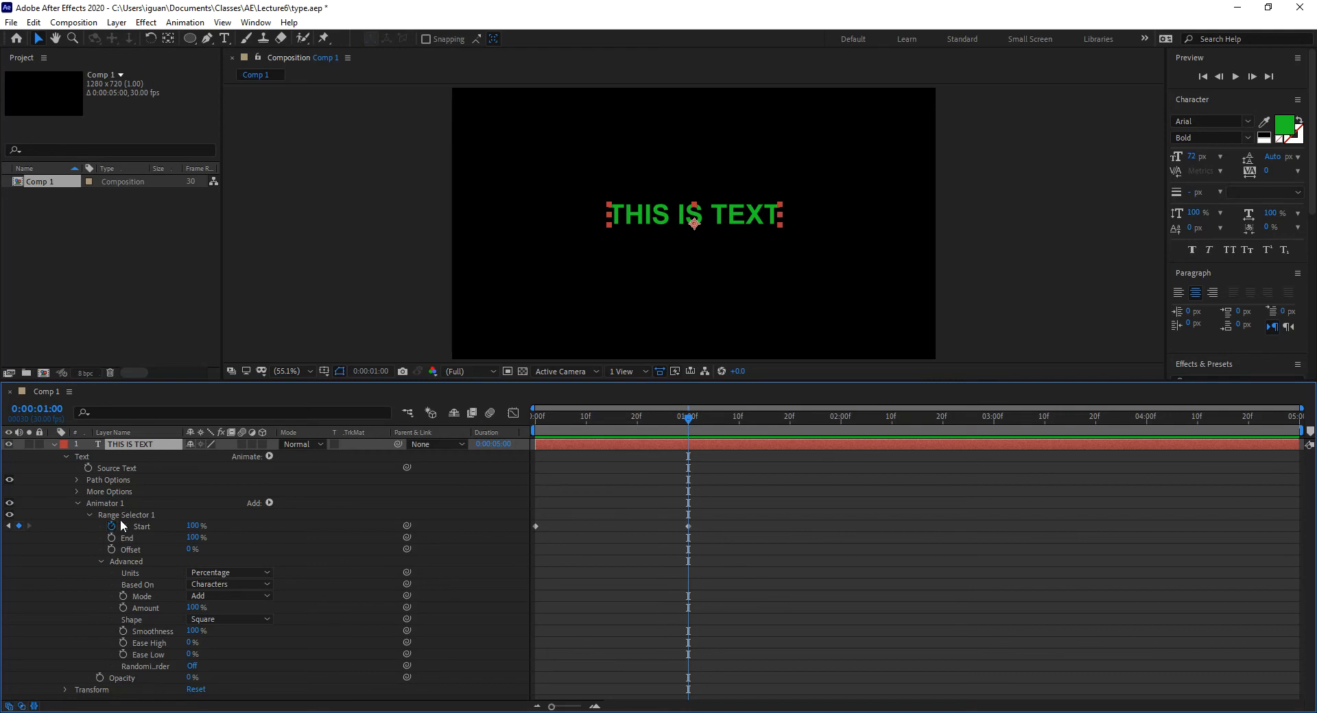
click(269, 457)
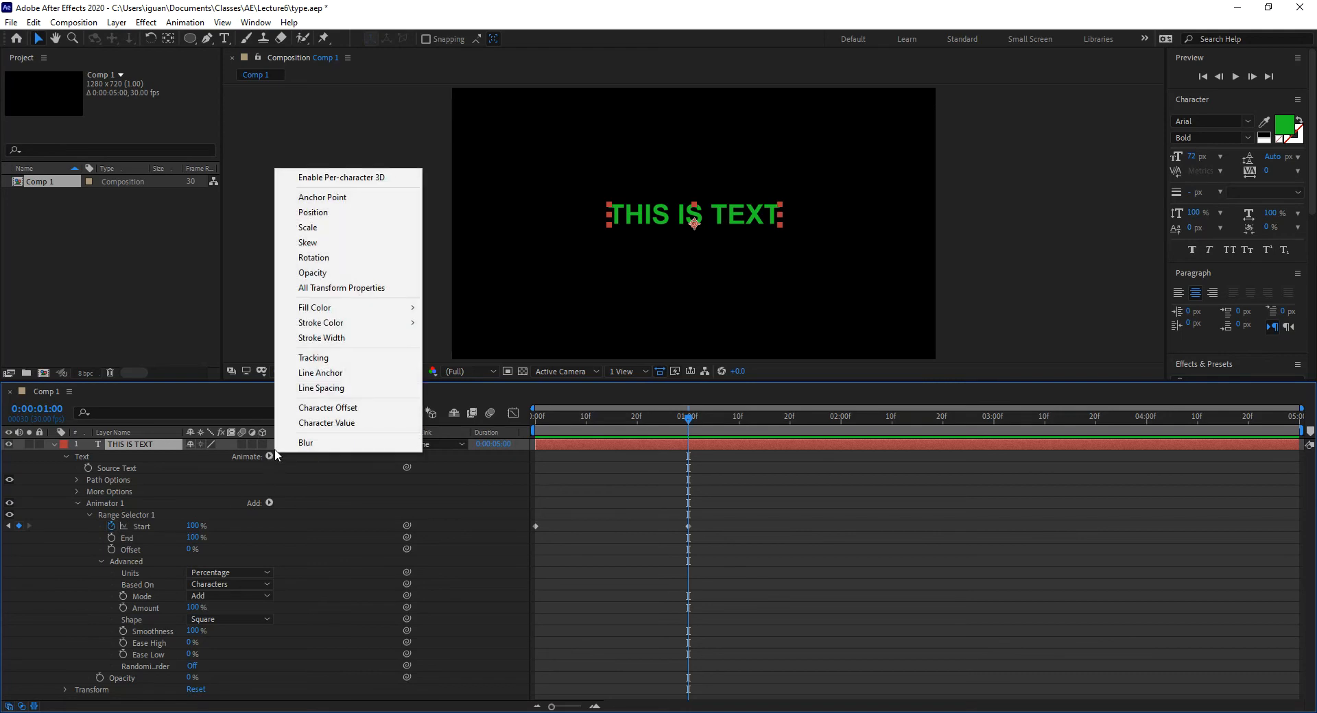
click(230, 391)
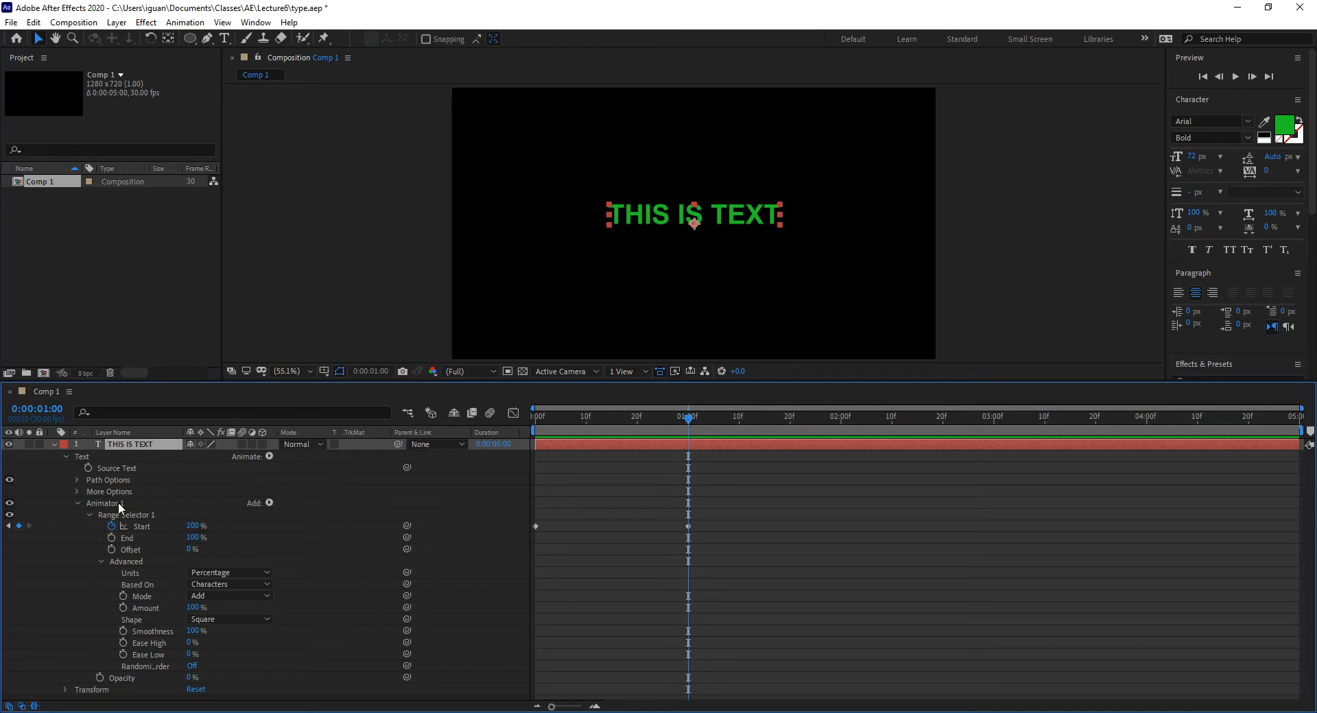
click(269, 503)
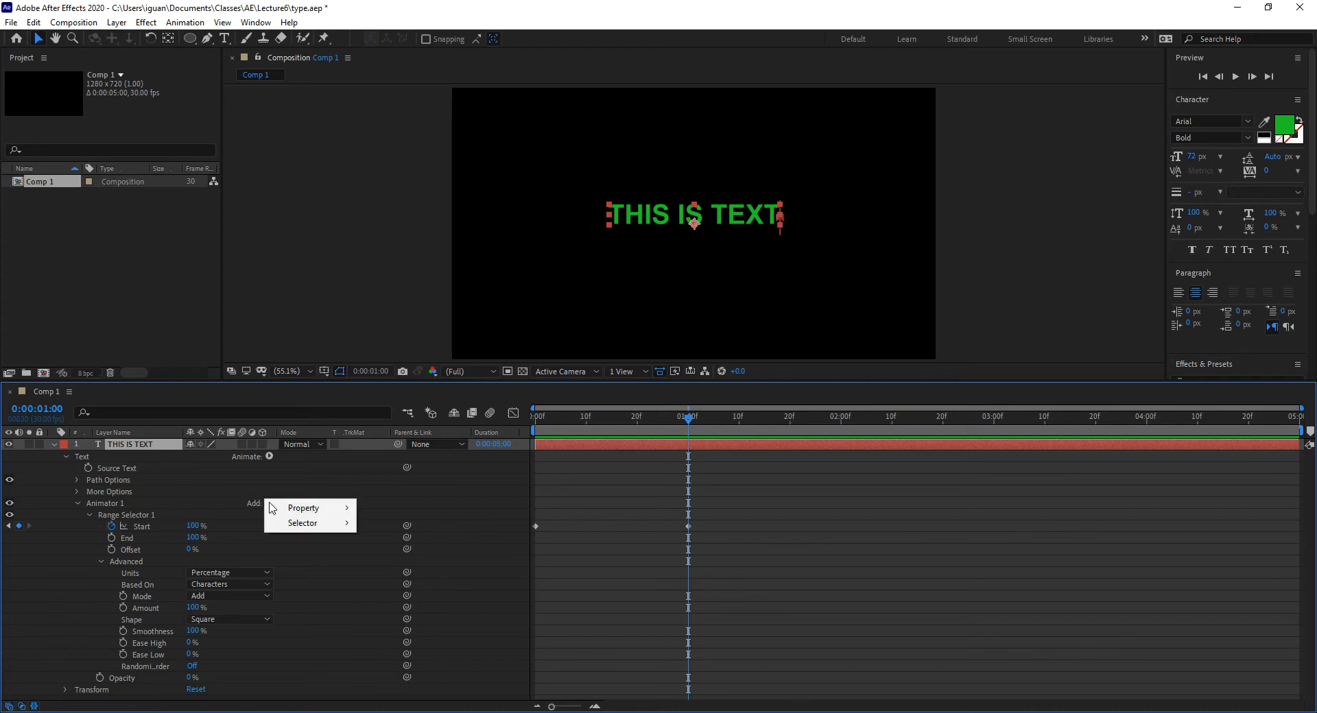
mouse_move(296, 514)
click(618, 417)
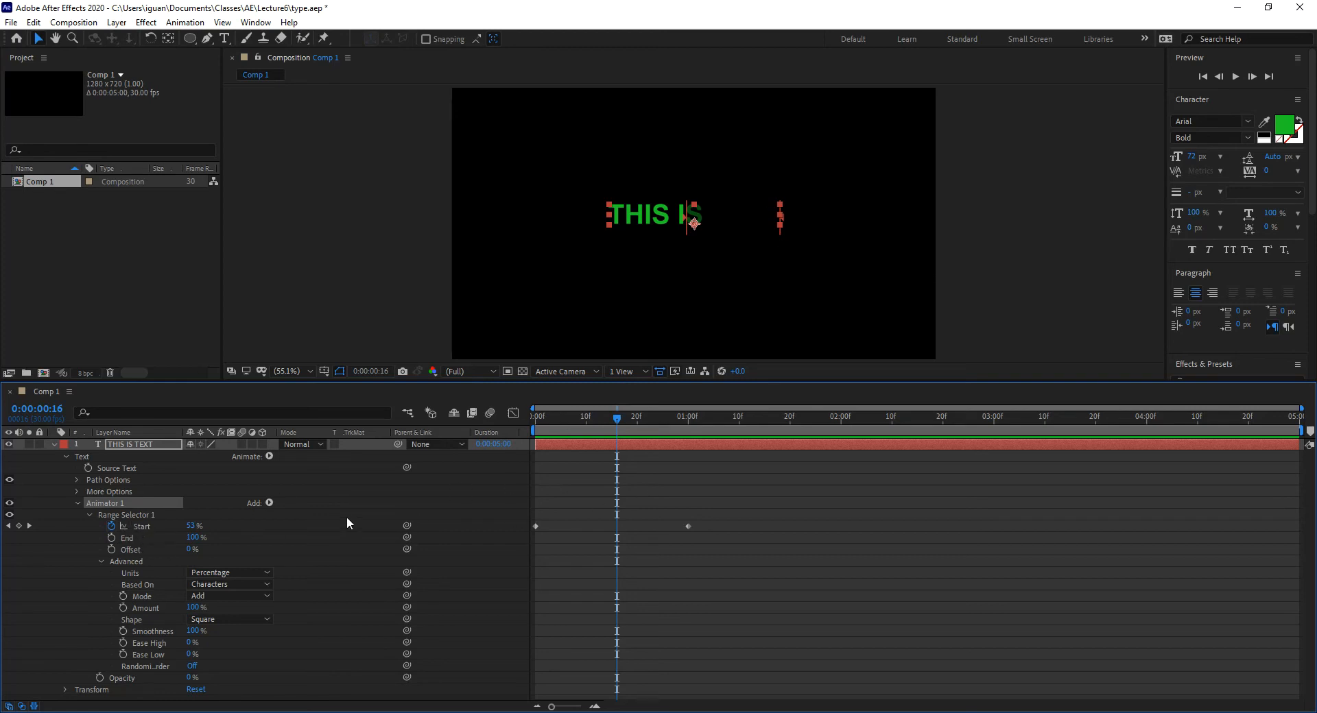
drag(622, 420, 459, 464)
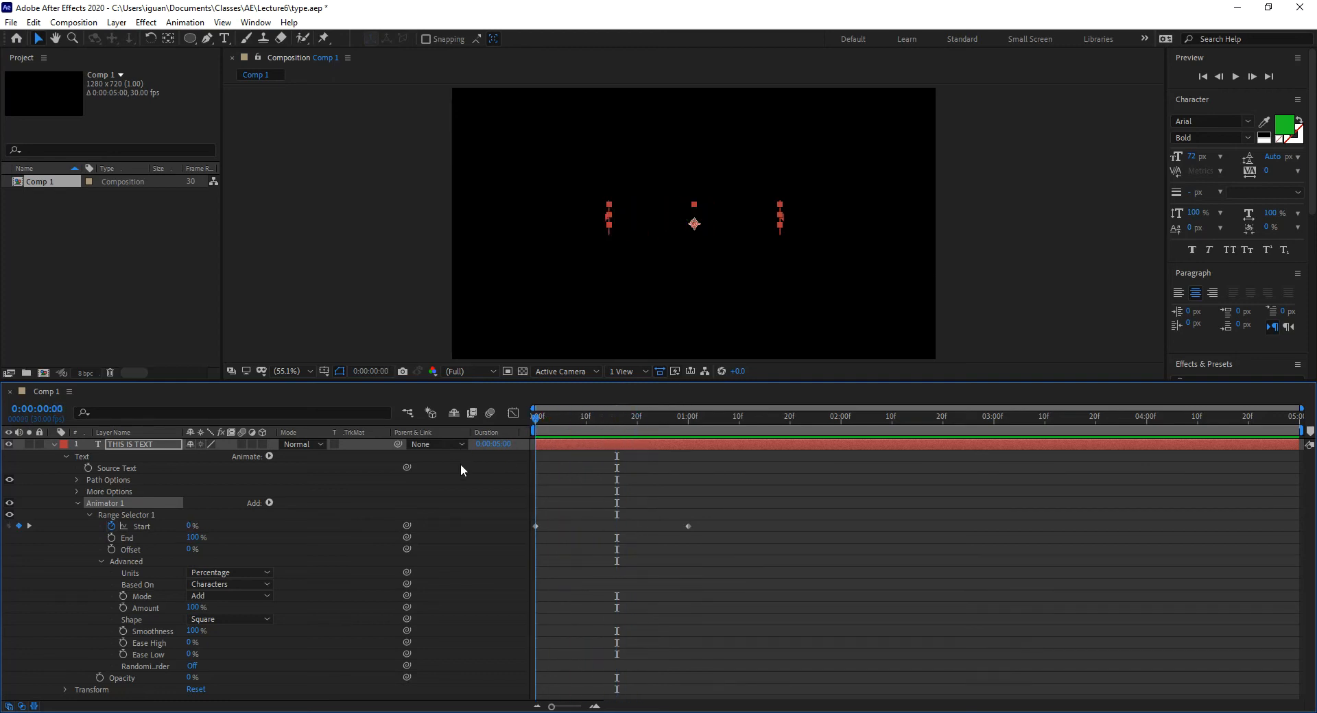
Step: Add a Scale property to Animator 1 and scrub through the first frames of the reveal
click(269, 504)
mouse_move(341, 509)
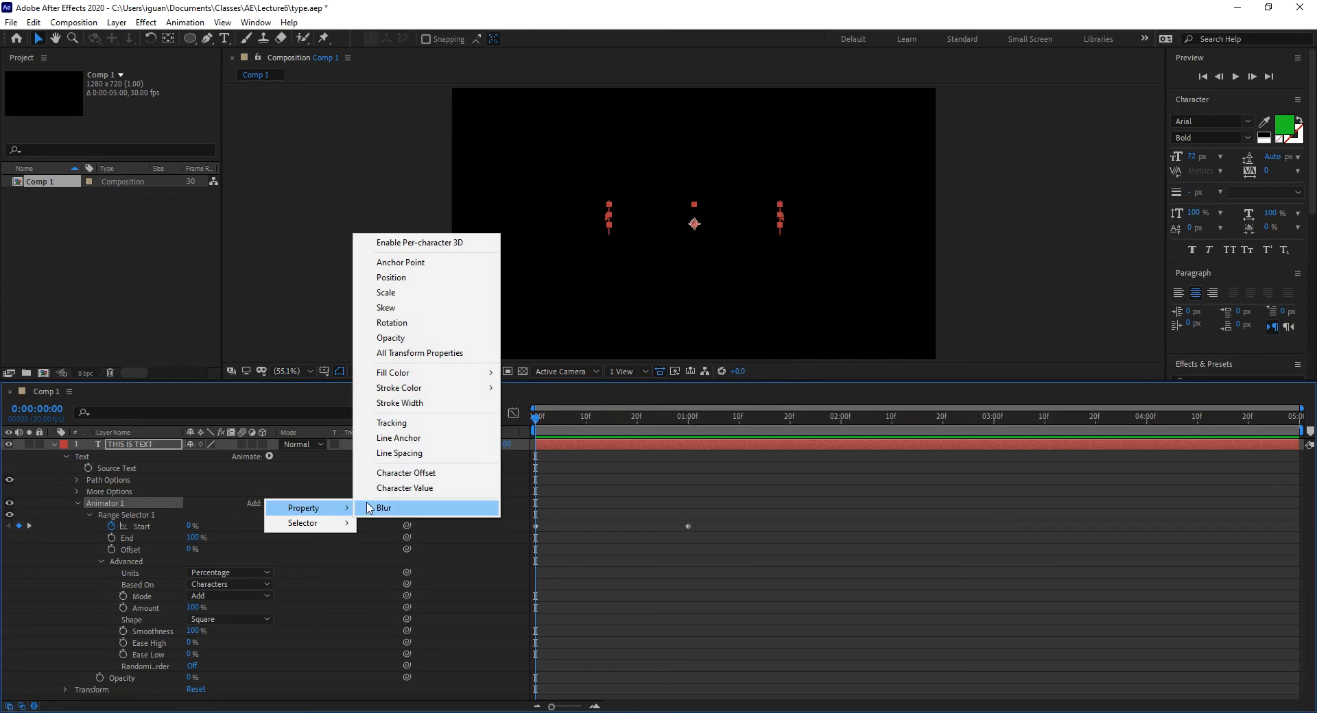
click(418, 293)
drag(547, 425, 576, 423)
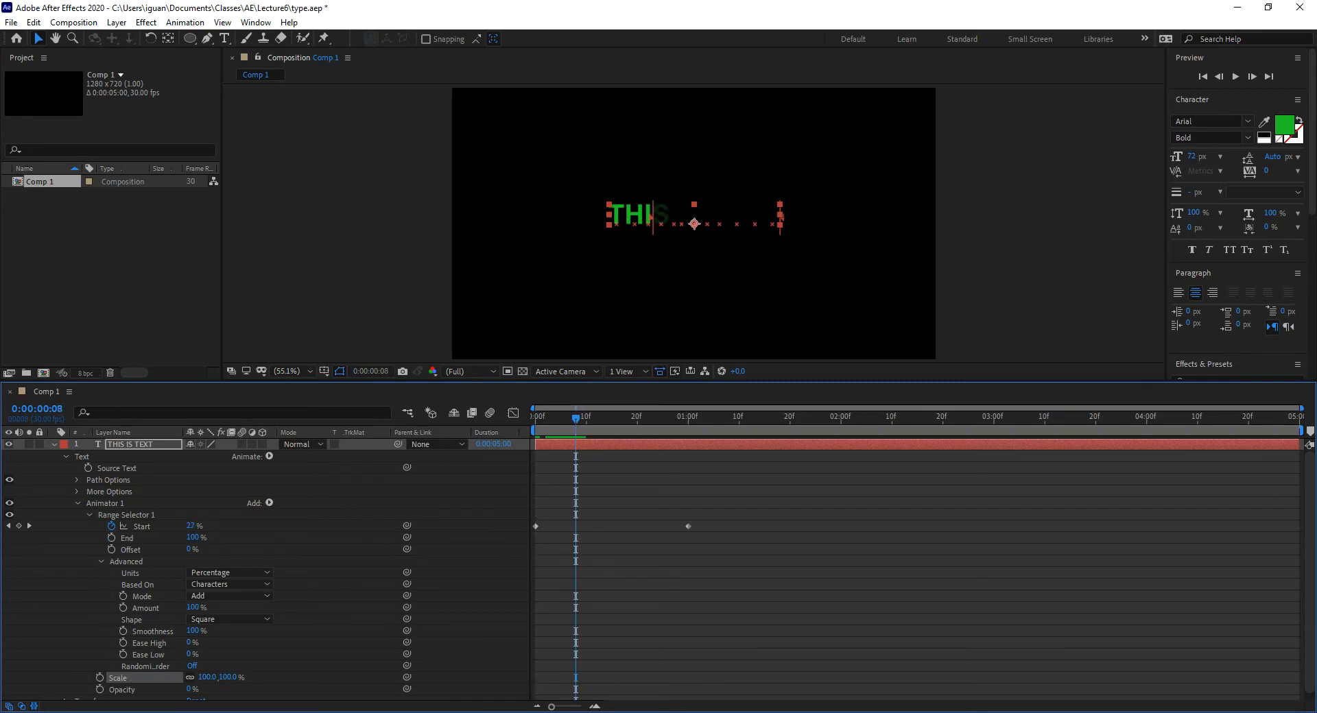
Step: Look over the text's More Options and collapse Range Selector 1 under Animator 1
scroll(139, 690, down, 1)
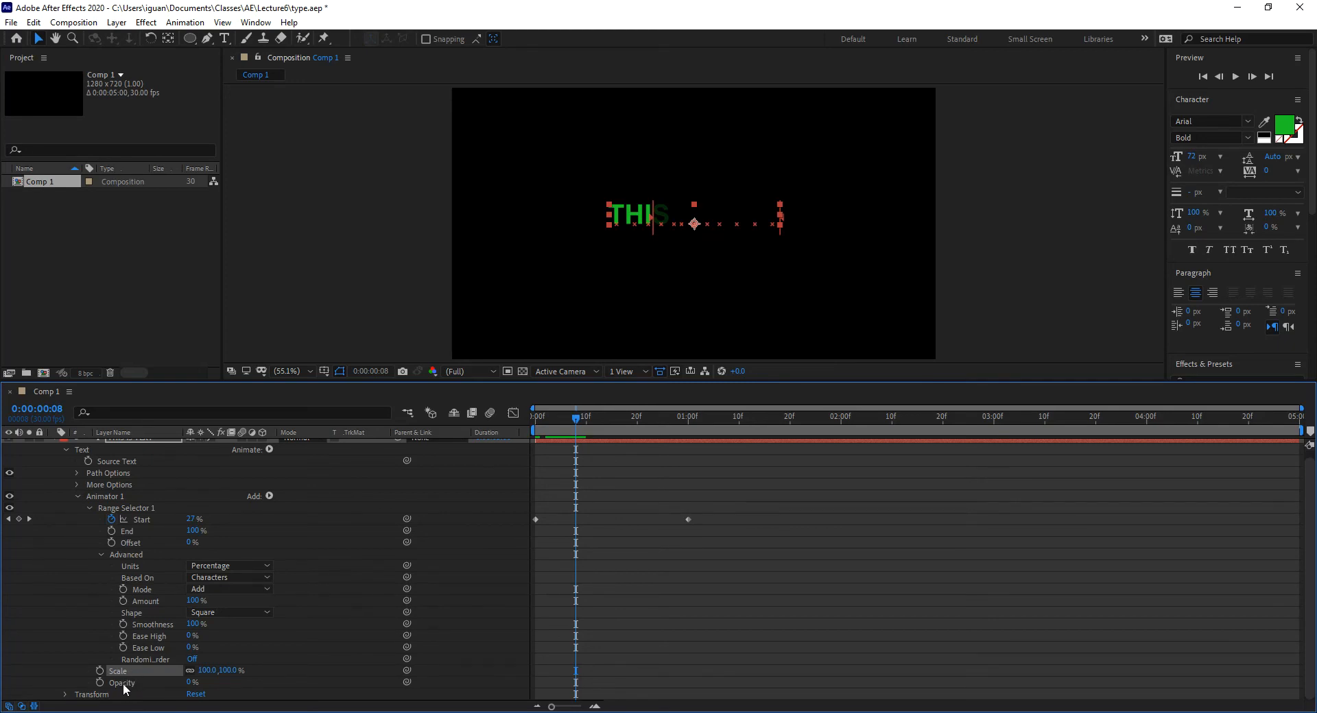
click(77, 496)
click(77, 492)
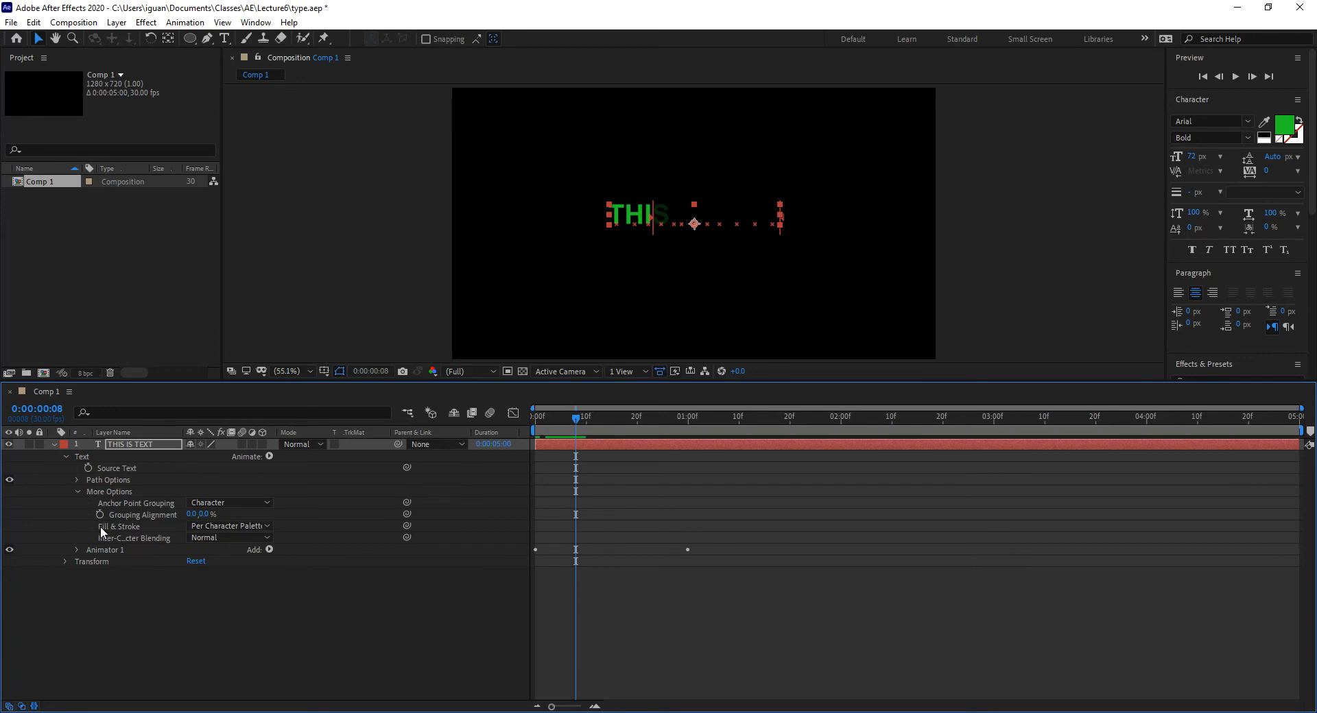
click(77, 492)
click(76, 503)
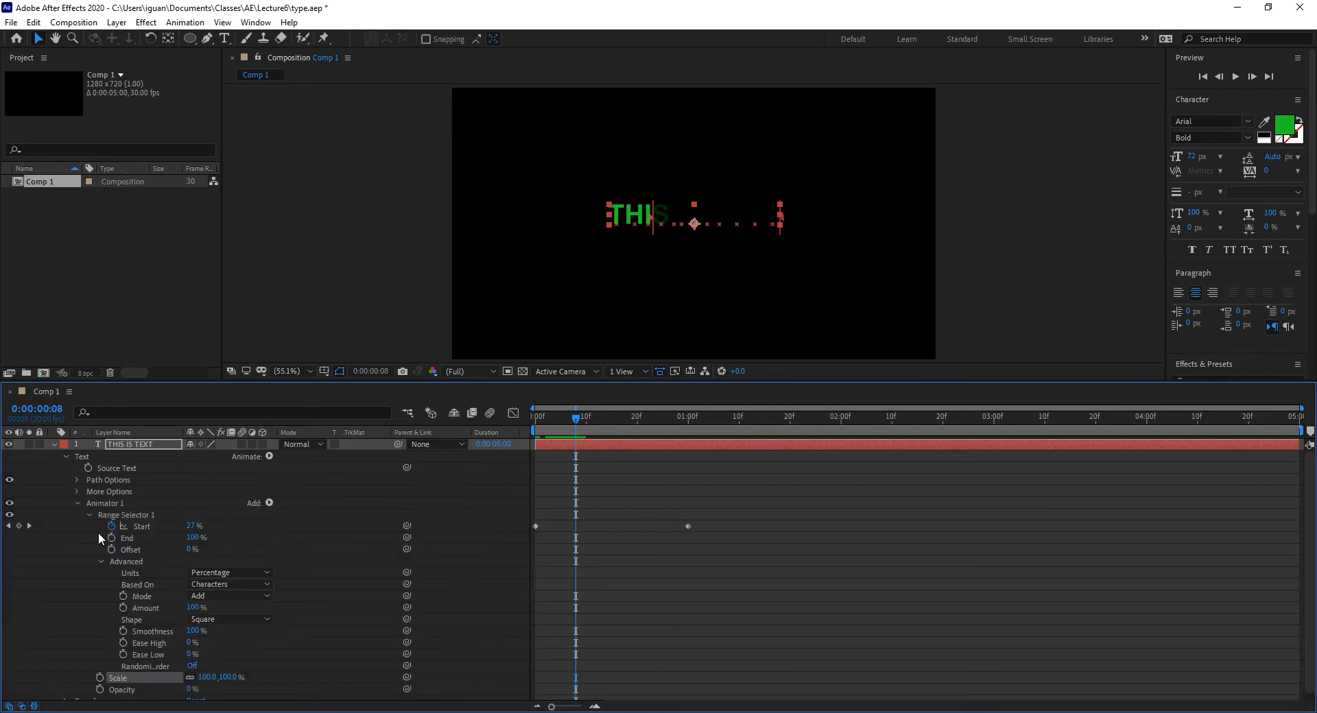
click(90, 514)
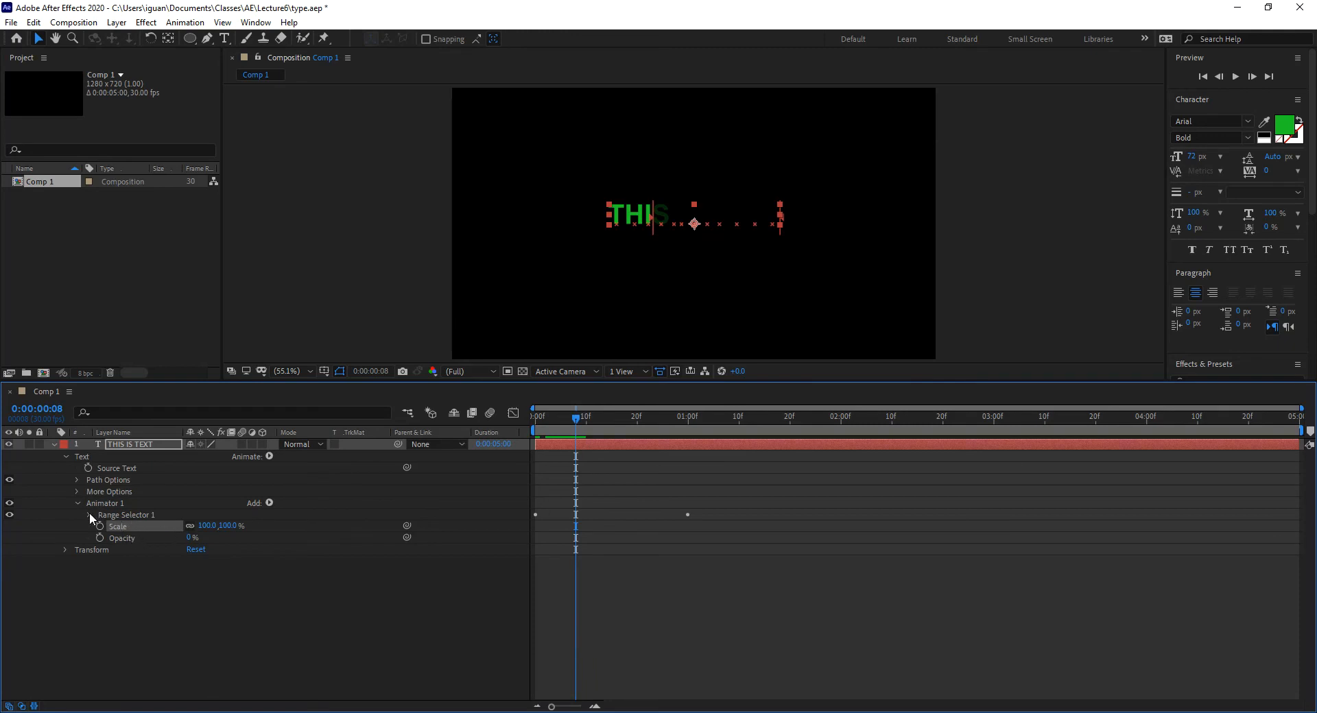
Step: Try Animator 1's Scale at 12% and other values, and undo the Scale changes
click(230, 526)
text(12)
key(Return)
drag(171, 529, 56, 556)
key(ctrl+z)
key(ctrl+z)
Step: Keyframe Animator 1's Scale from 0% at 0:00:00:00 to 100% at 0:00:01:00 and scrub through the reveal
key(Home)
click(100, 525)
click(208, 526)
text(0)
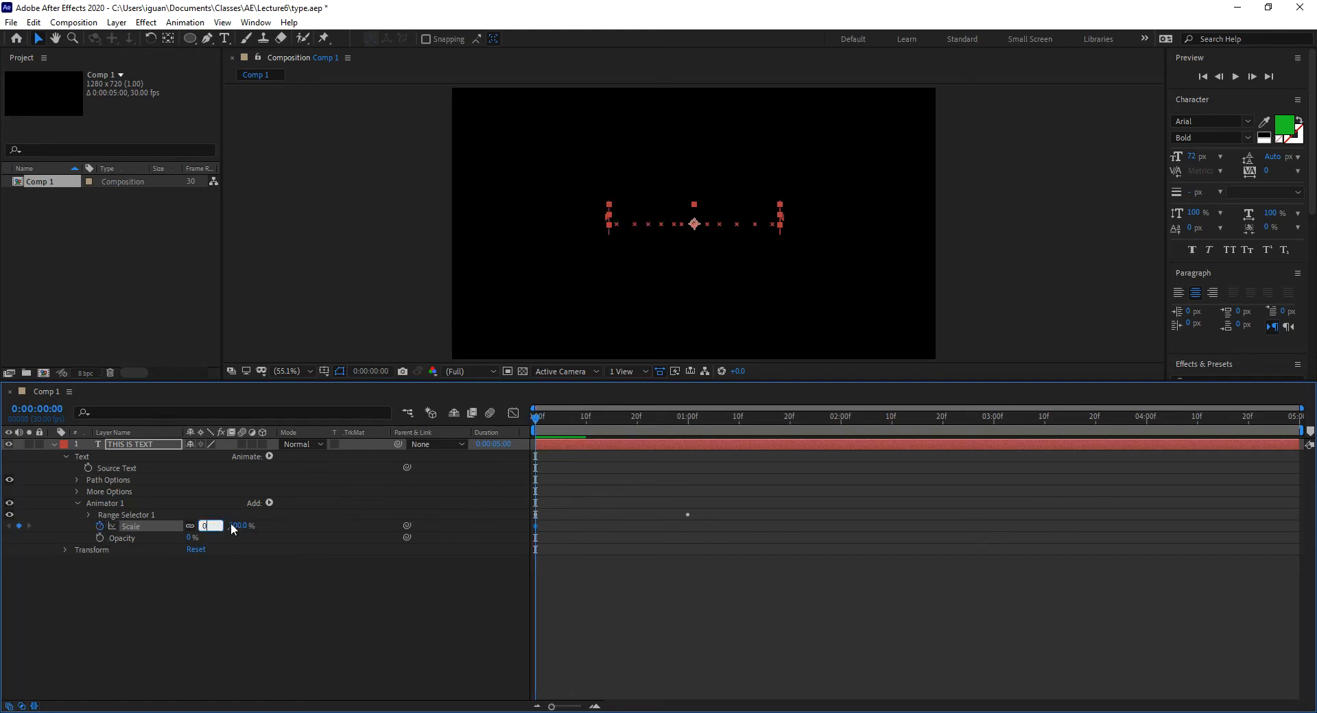
drag(650, 416, 688, 424)
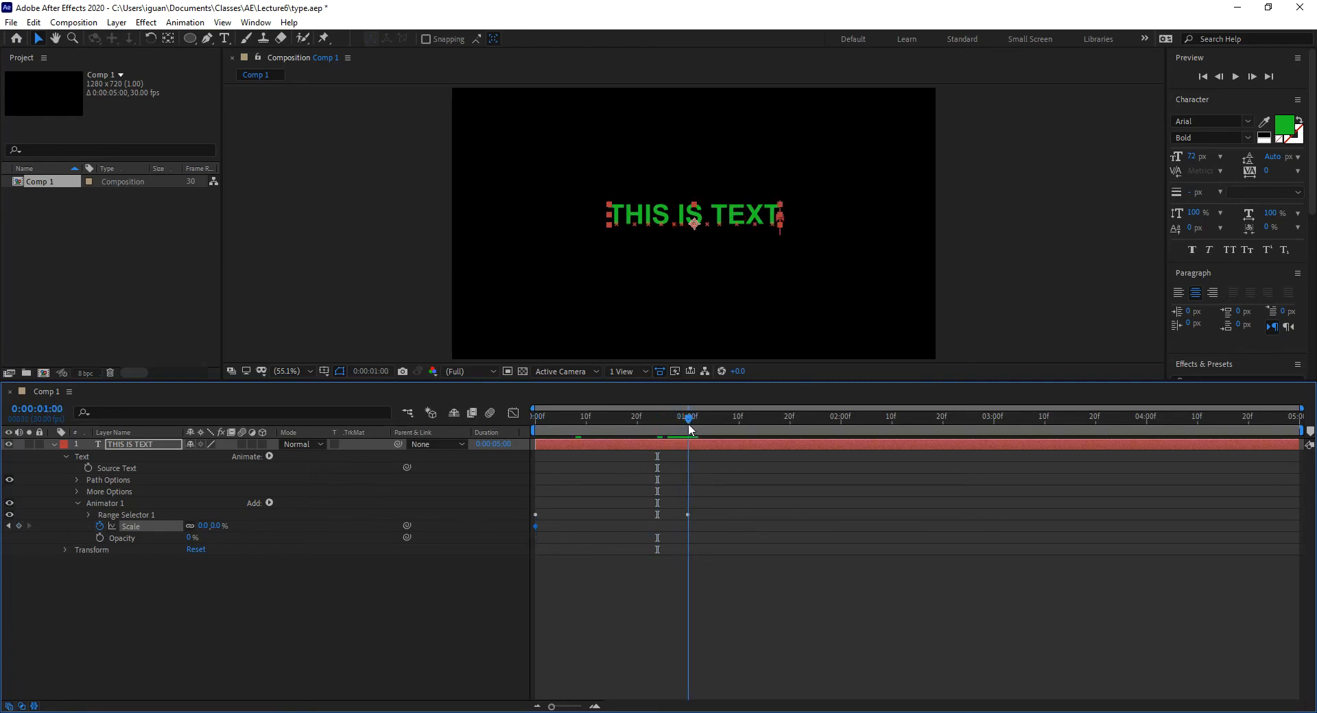
click(217, 526)
text(100)
key(Return)
drag(544, 427, 575, 426)
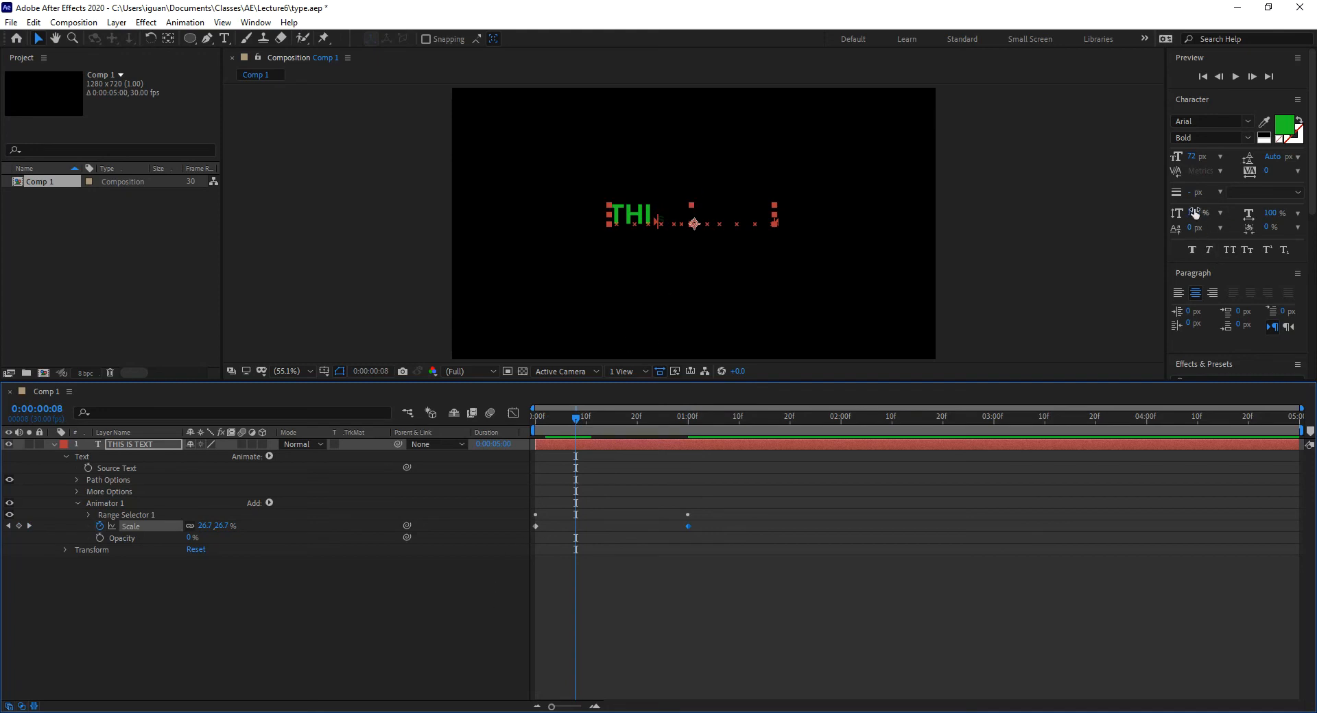
Step: Set the text's font size to 120 px and scrub through the letter reveal
click(1191, 156)
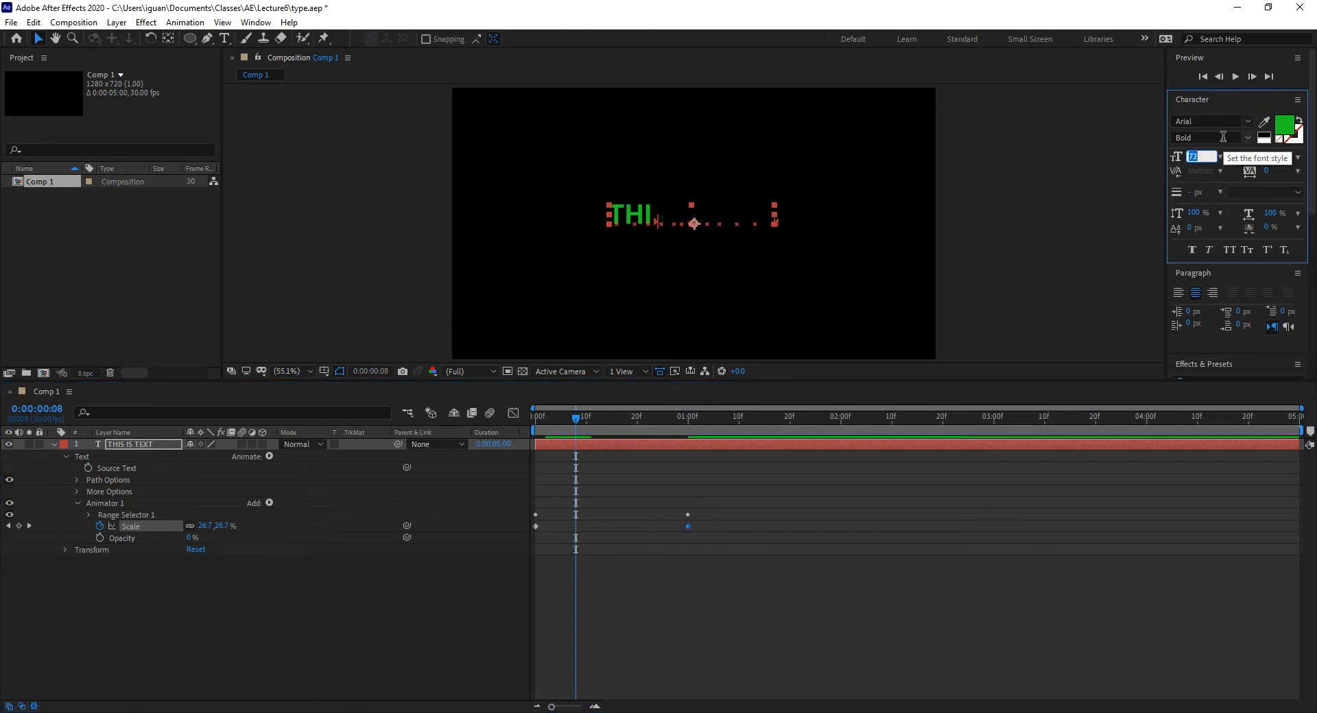
text(120)
key(Return)
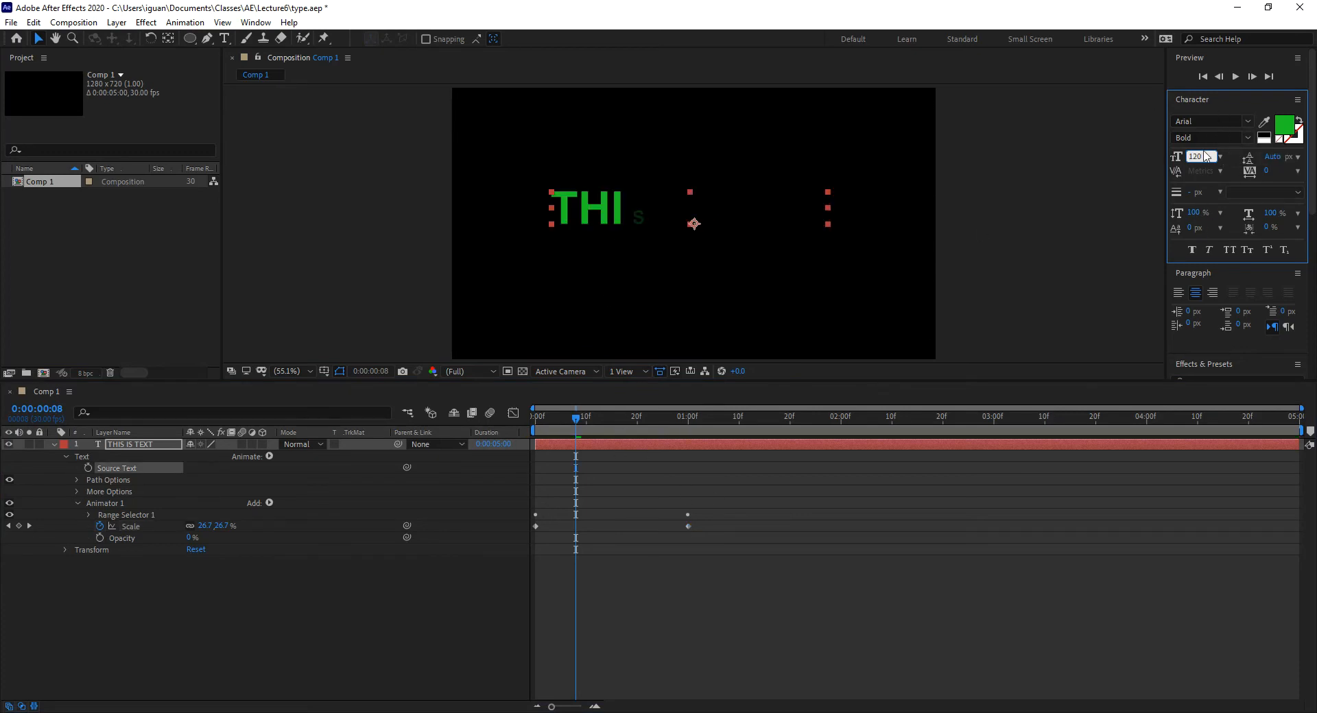
drag(590, 416, 664, 427)
drag(528, 448, 561, 465)
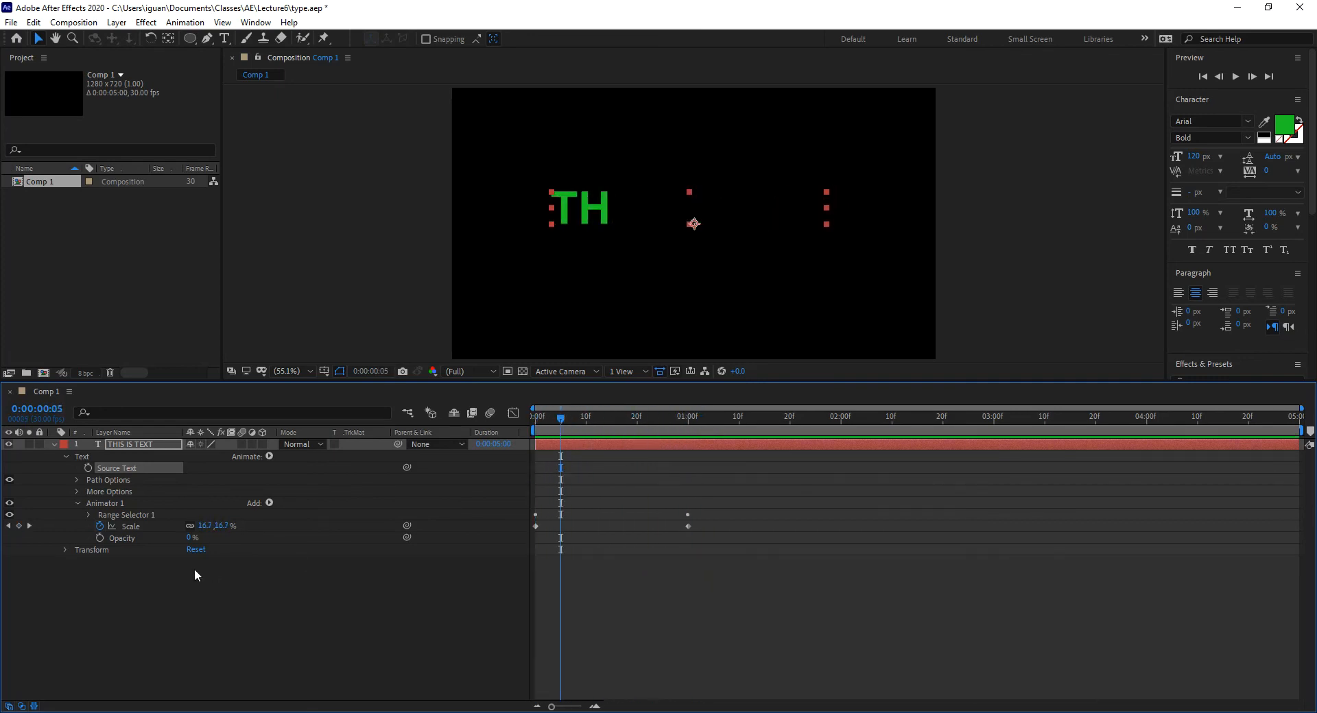
Step: Add a Position property to Animator 1 of the text layer
click(116, 503)
click(268, 503)
mouse_move(305, 509)
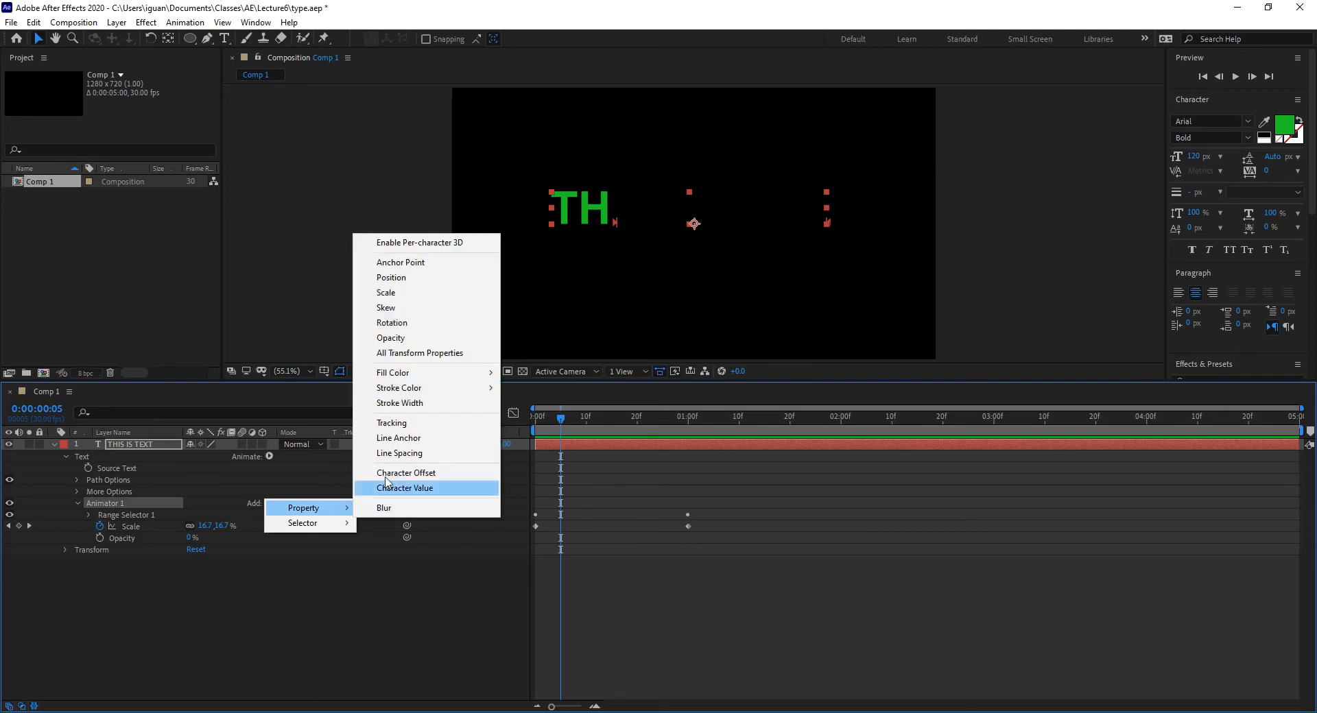
click(411, 284)
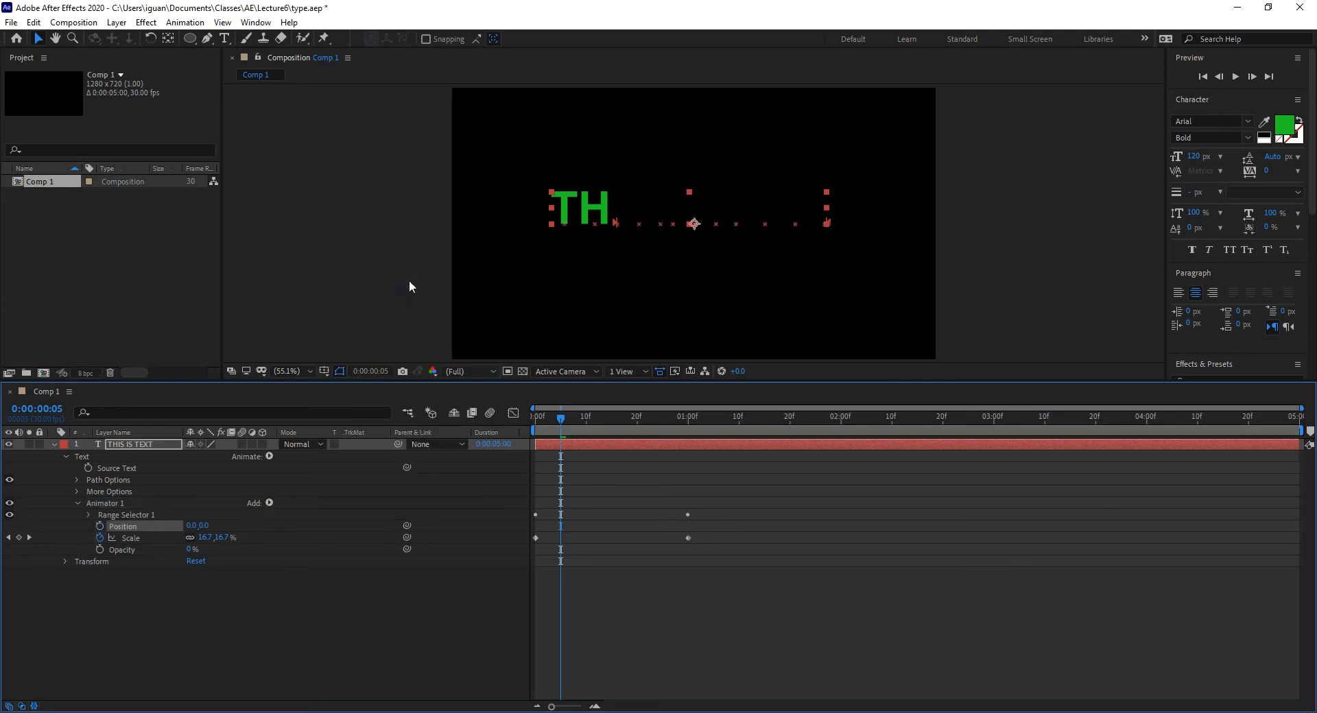
Step: Keyframe Animator 1's Position at 0, 0 at 0:00:01:00 and at 0, -265 at 0:00:00:00, and scrub through the drop
drag(561, 423, 685, 431)
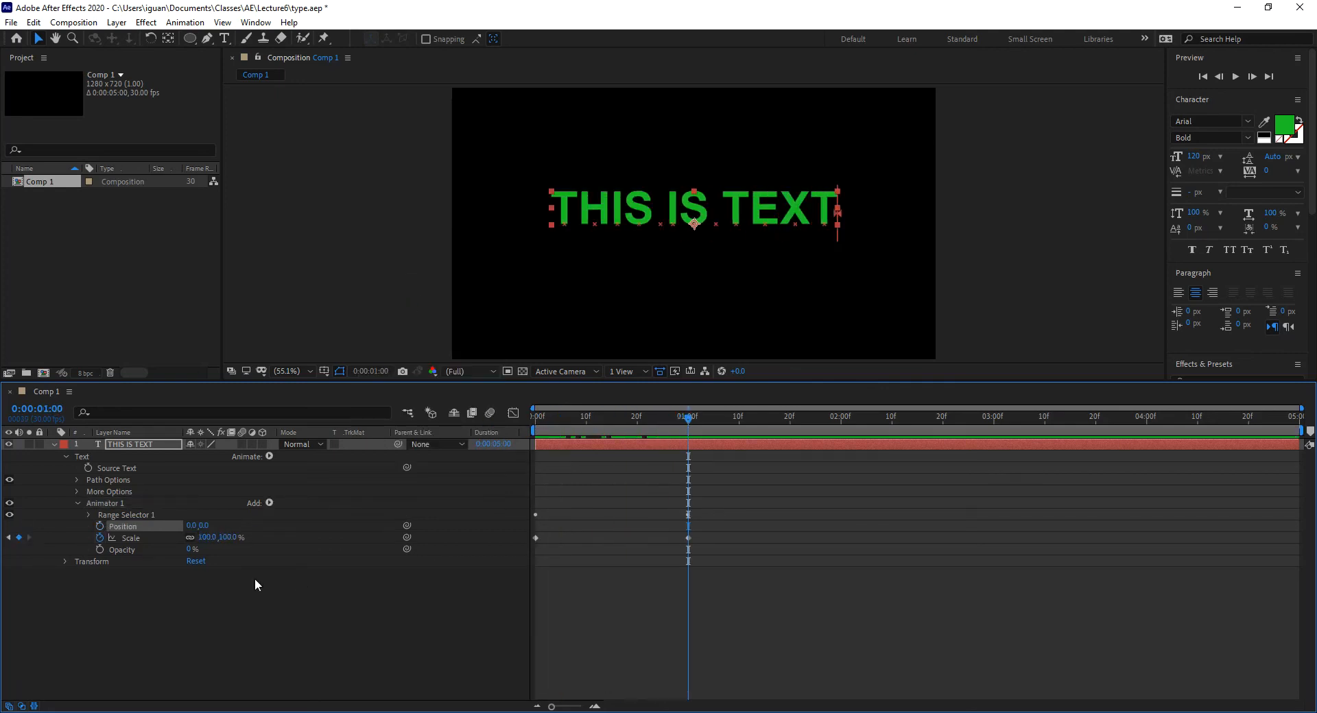
click(100, 525)
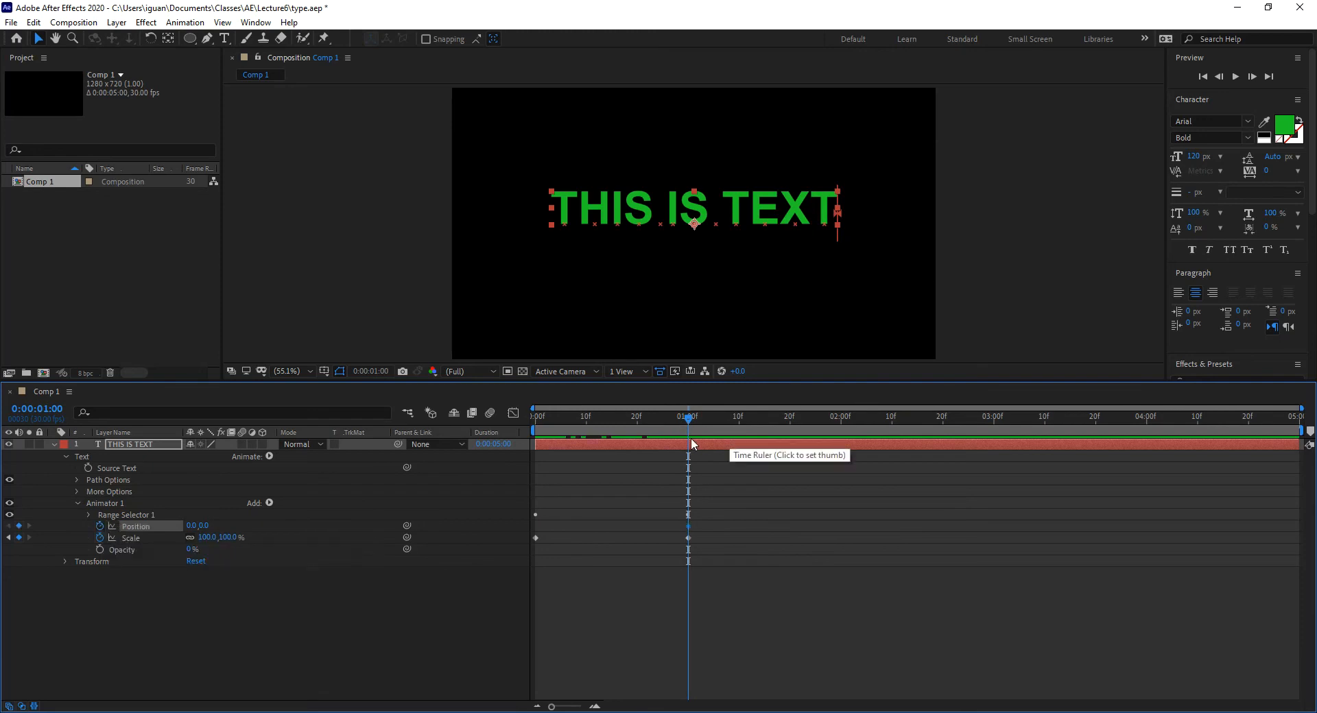
drag(688, 418, 538, 447)
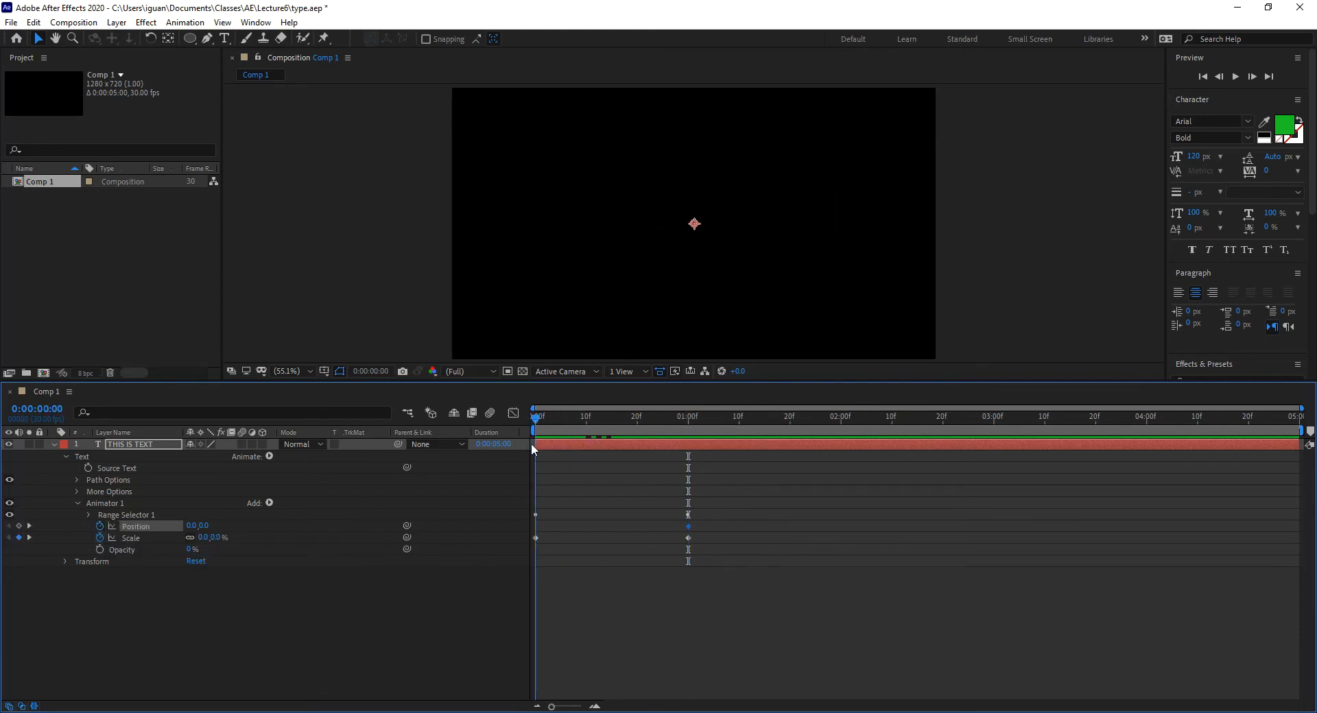
drag(205, 526, 25, 562)
drag(536, 418, 573, 420)
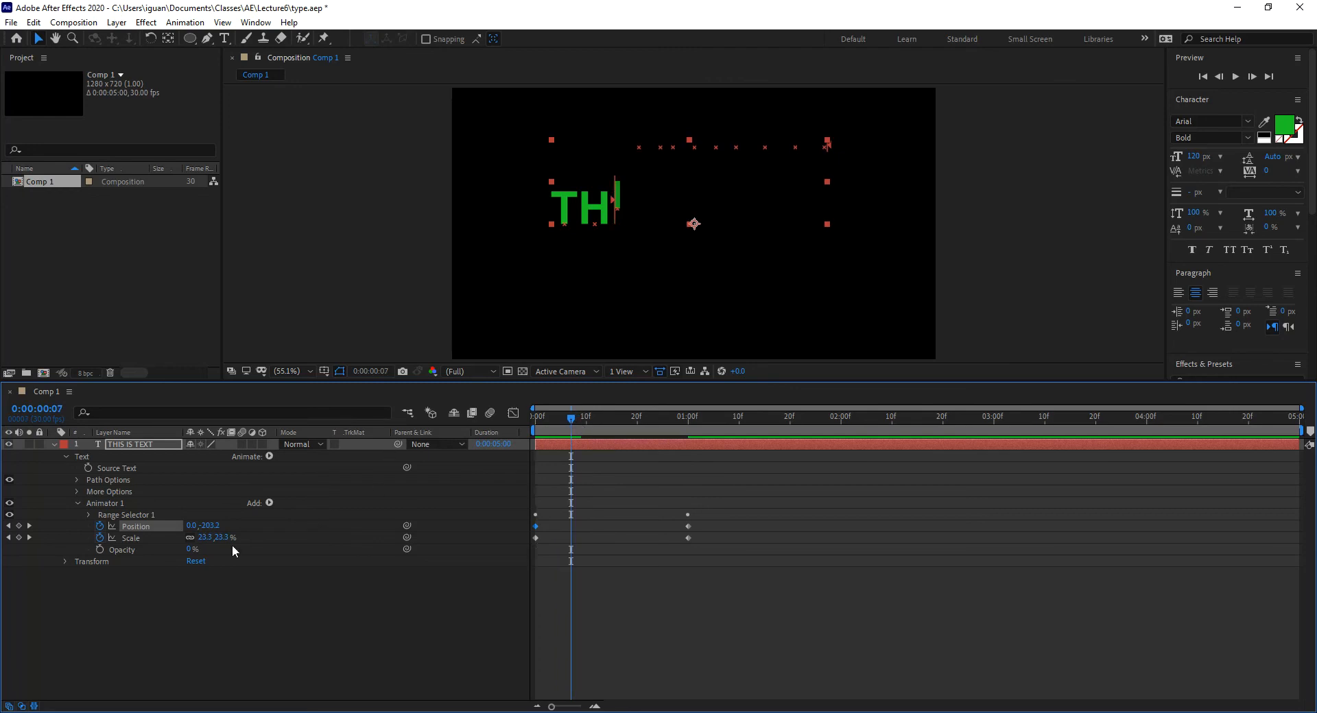
Step: Try Animator 1's Position at about 0, -400 at 0:00:00:07 and scrub around that frame
mouse_move(213, 532)
mouse_down()
mouse_move(28, 557)
mouse_move(212, 545)
mouse_up()
drag(208, 525, 52, 553)
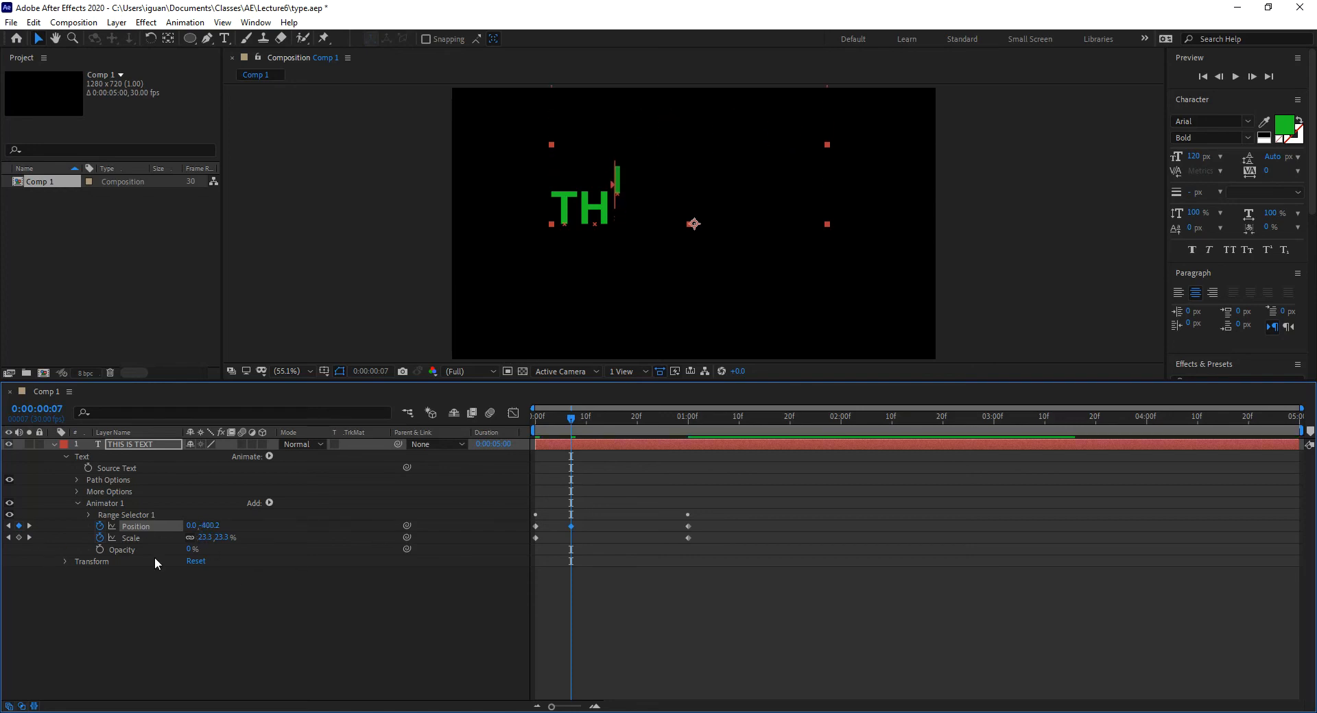
drag(554, 419, 581, 443)
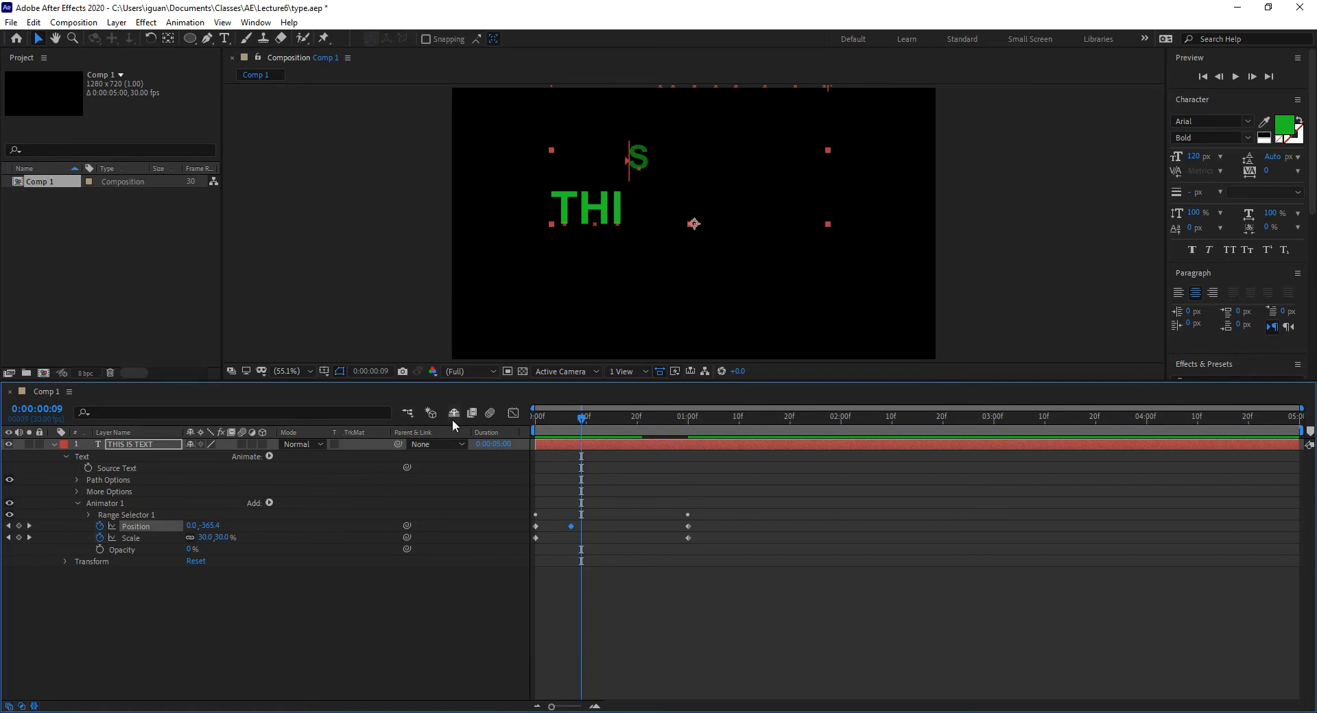
Step: Enable motion blur for the text layer and the composition, and preview the letter animation
click(244, 444)
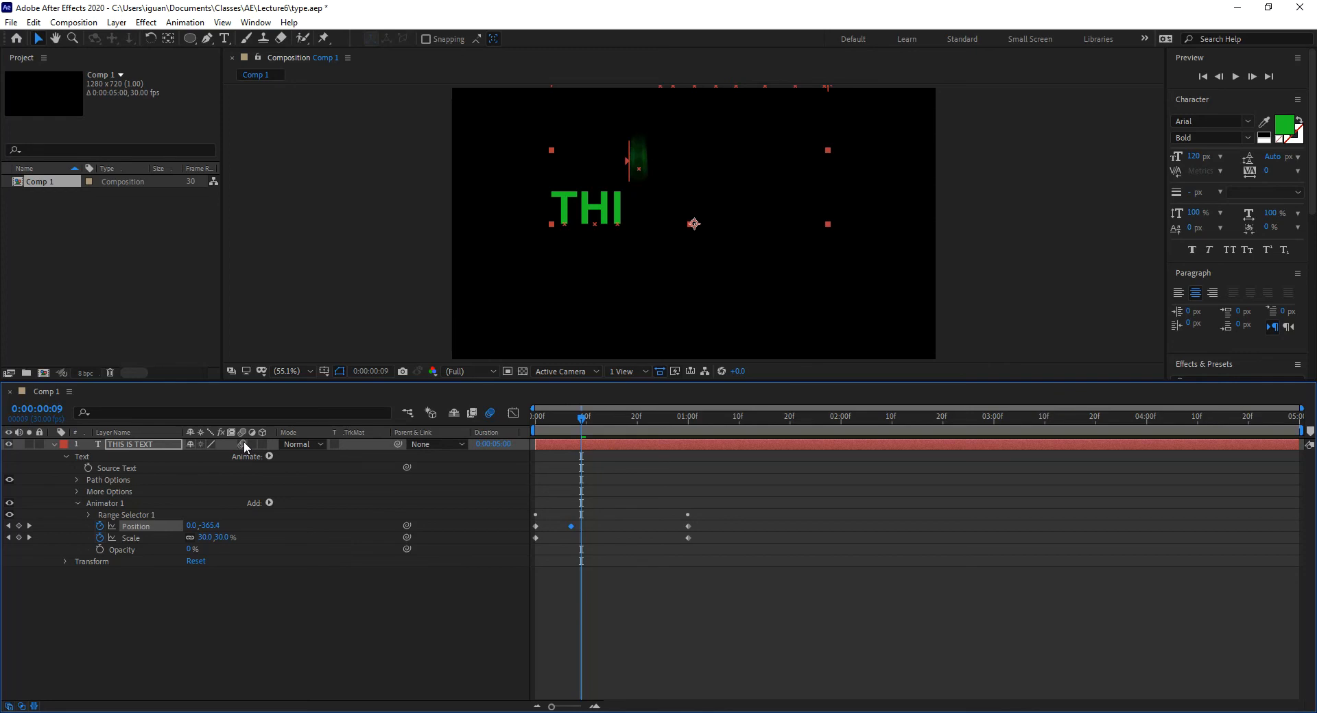
drag(528, 416, 559, 427)
key(space)
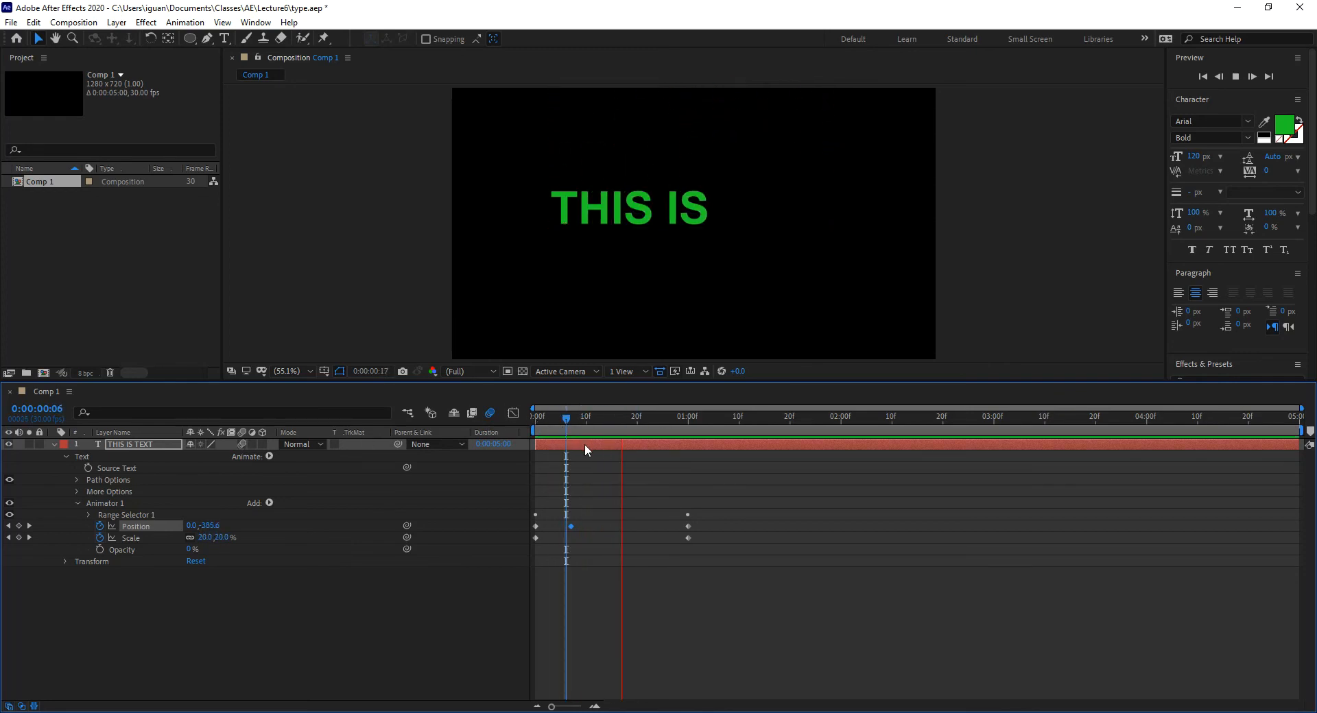
key(space)
key(space)
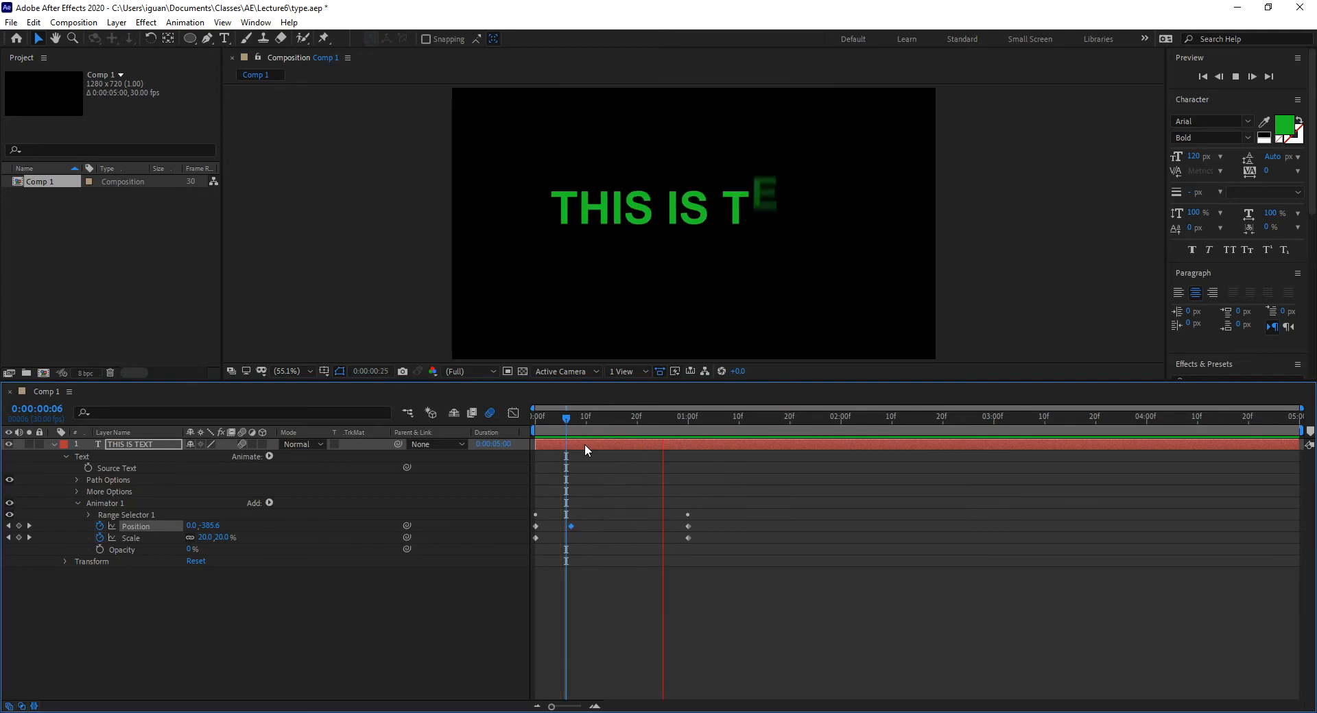
key(space)
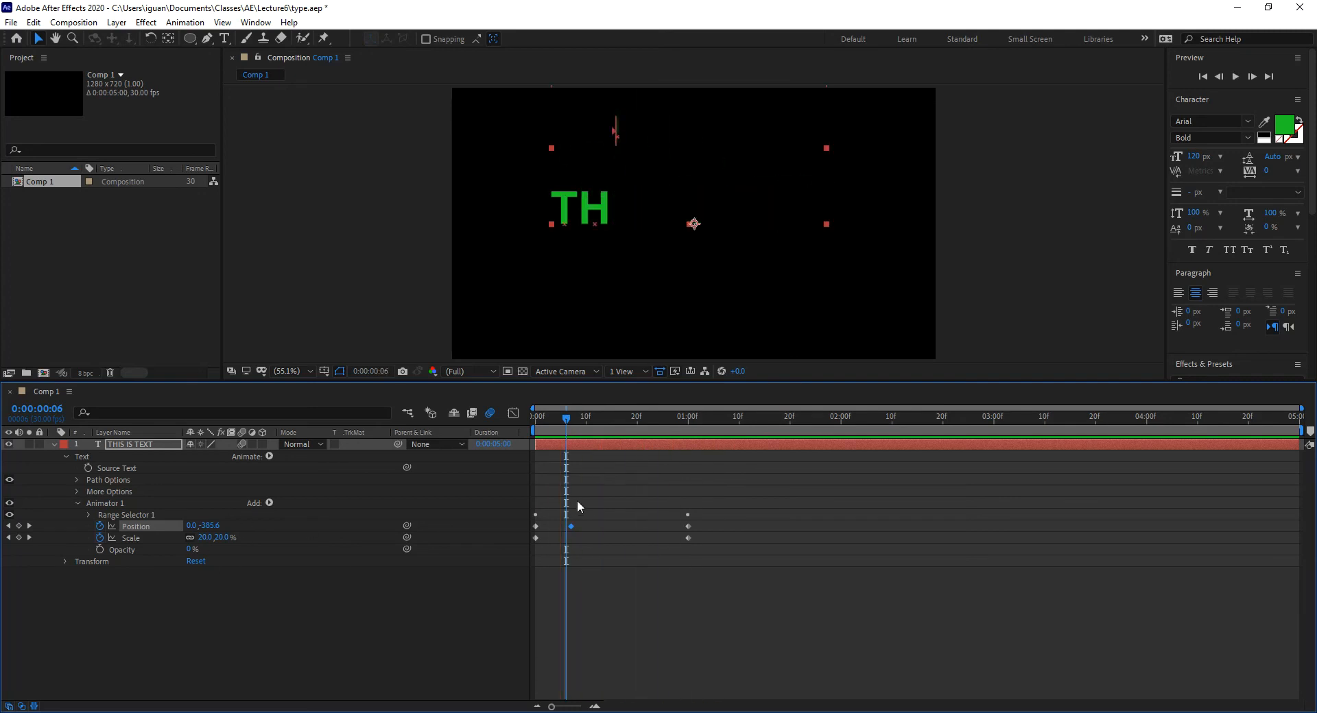
Step: Delete Animator 1's extra Position keyframe at 0:00:00:07 and preview the animation from 0:00:00:00
drag(566, 421, 569, 422)
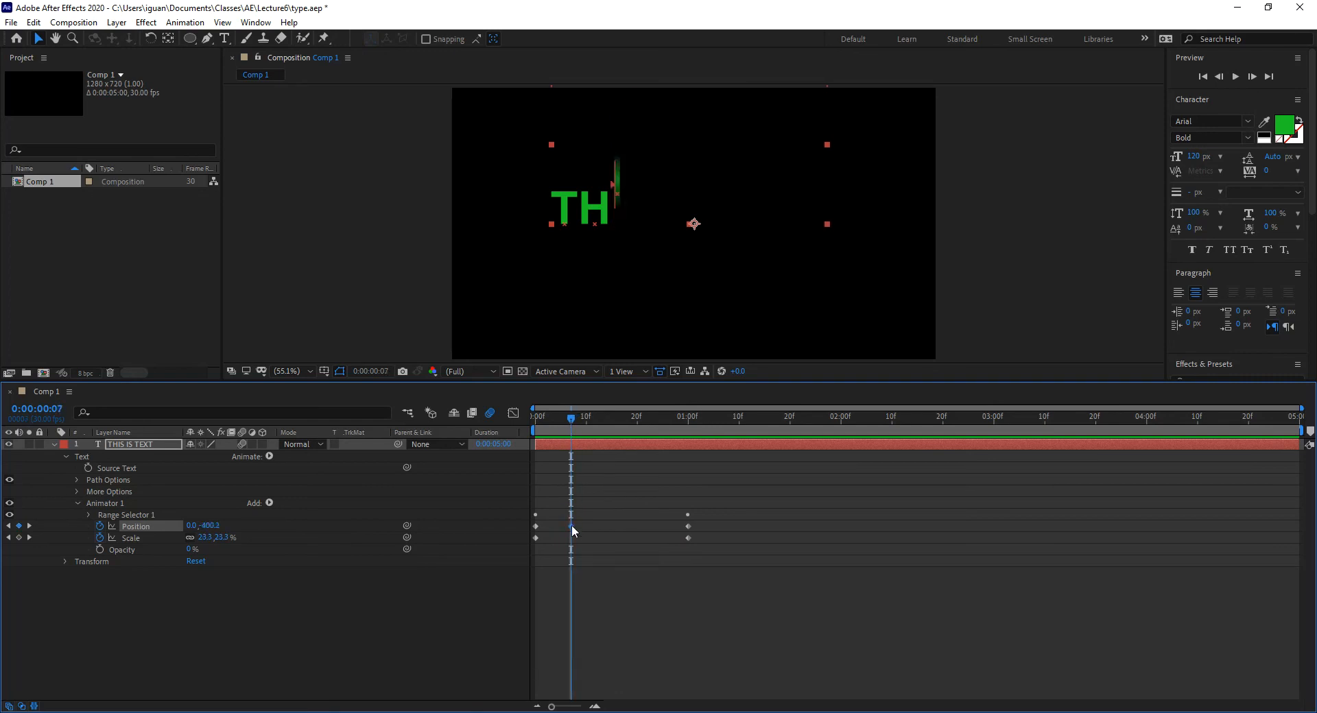
mouse_move(572, 526)
drag(566, 416, 537, 418)
key(space)
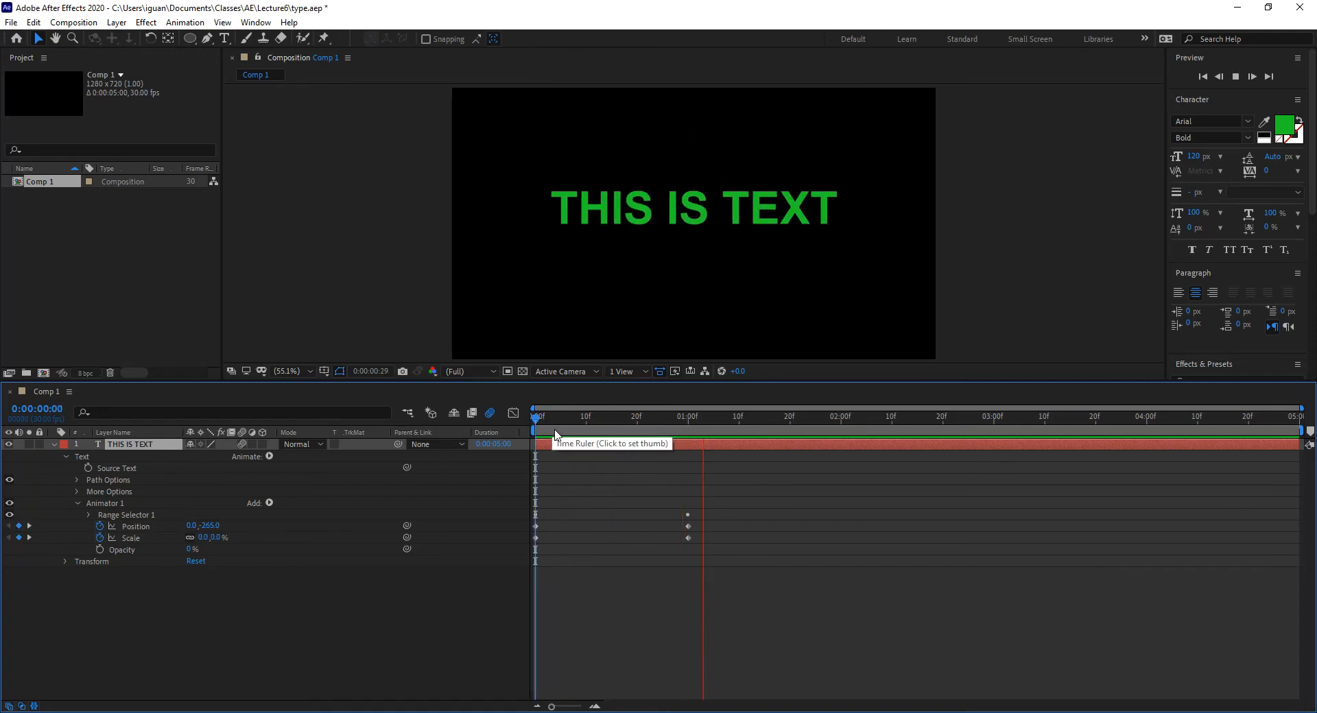
drag(547, 421, 513, 429)
key(space)
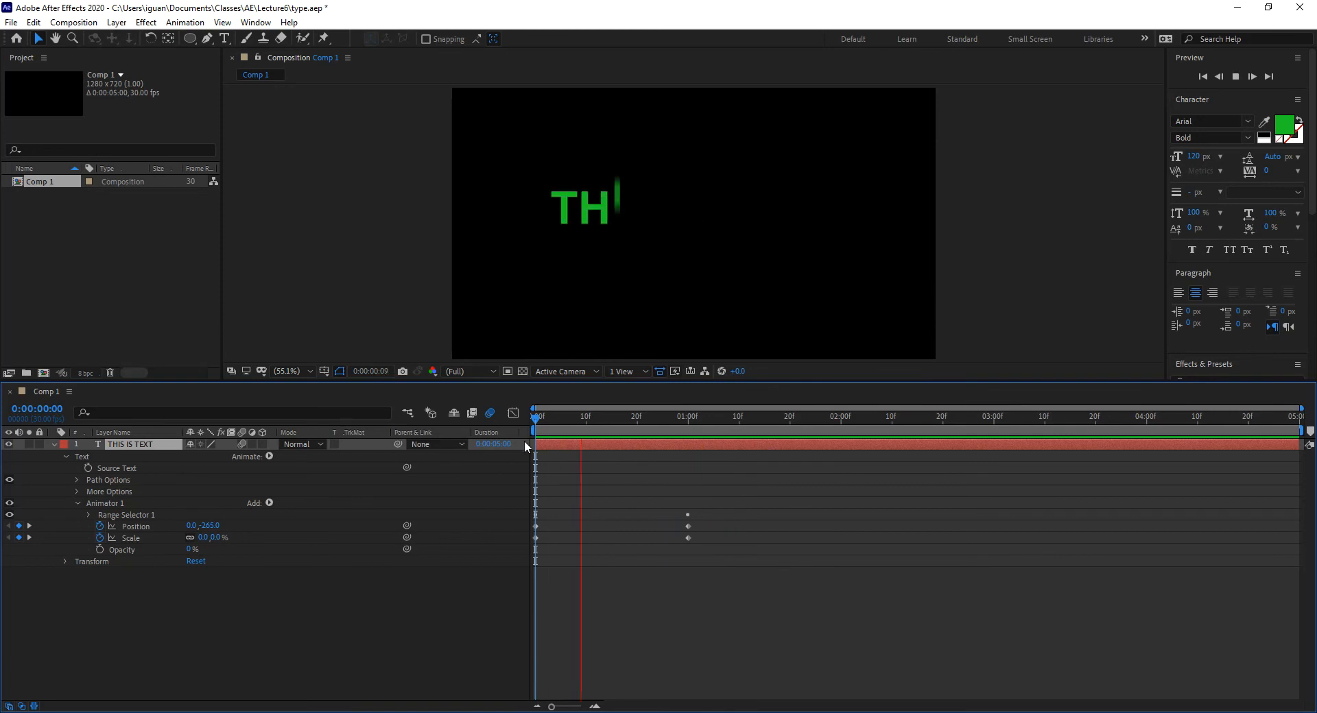
Step: Scrub to 0:00:00:14 and examine the selector types that can be added to Animator 1
drag(542, 425, 606, 428)
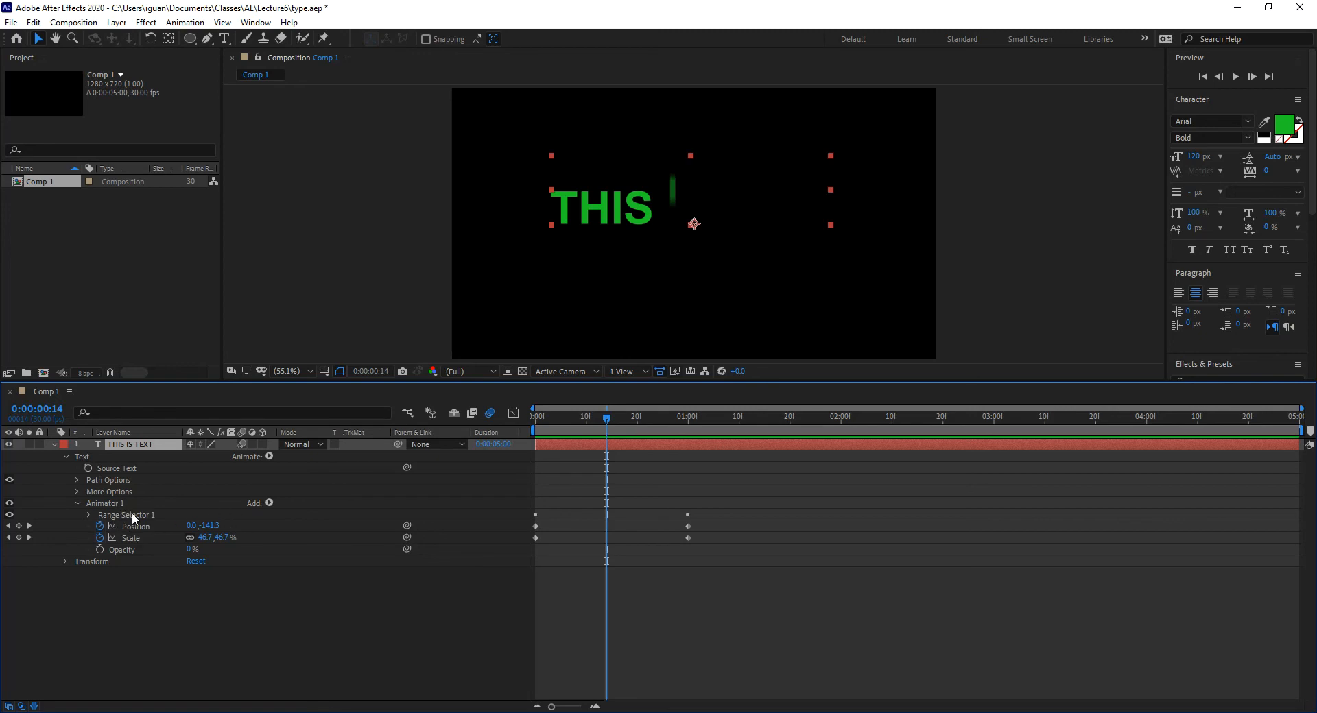
click(268, 503)
mouse_move(325, 508)
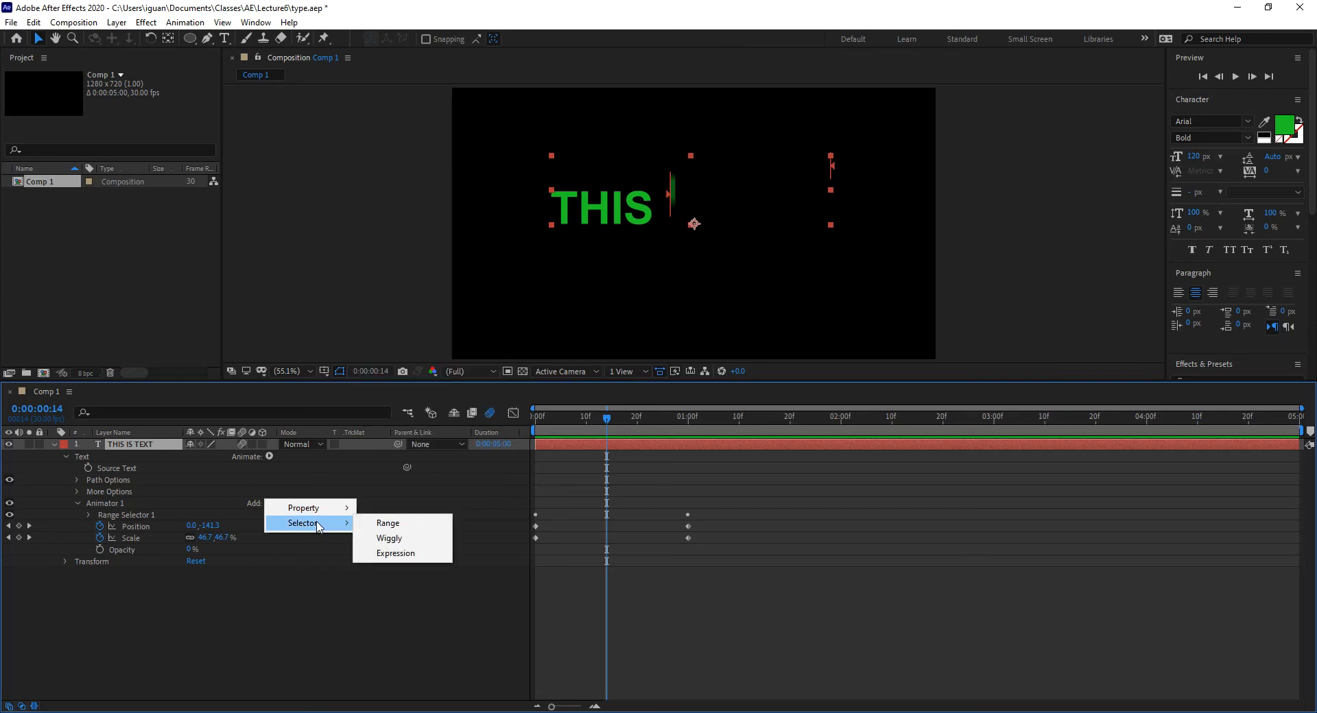
click(117, 501)
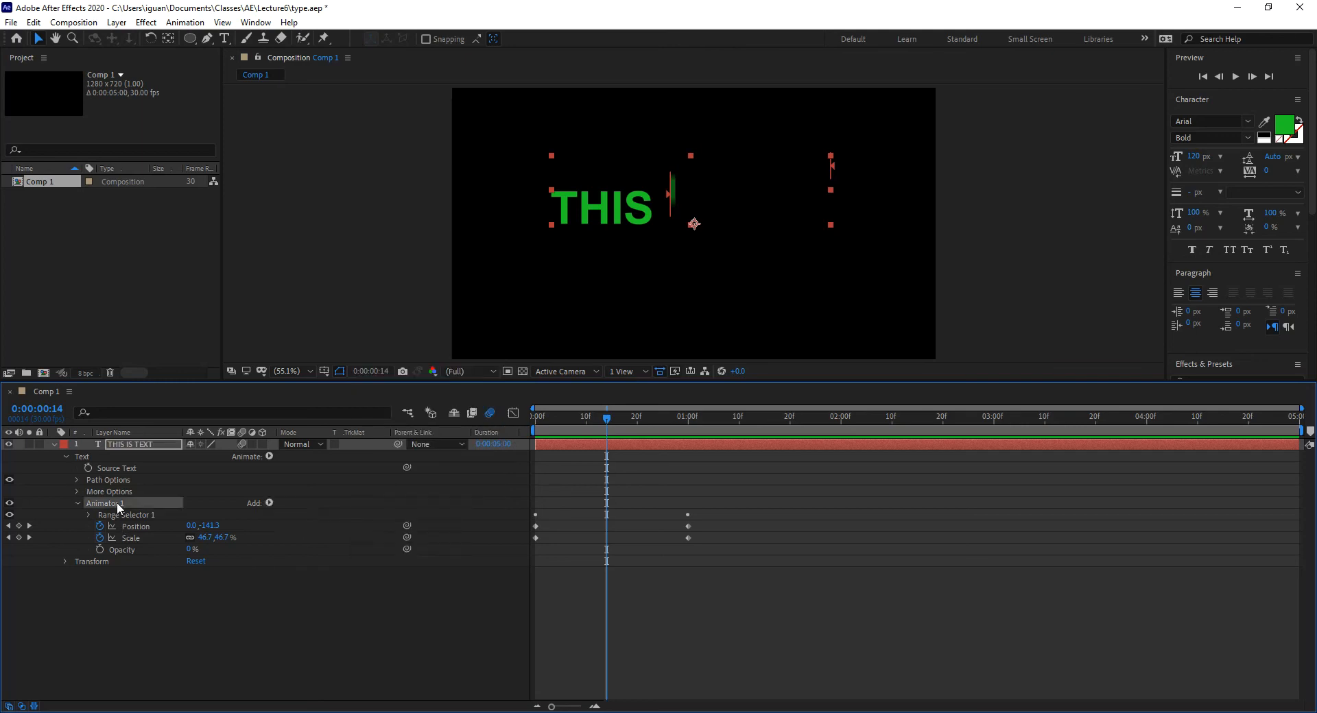
click(121, 516)
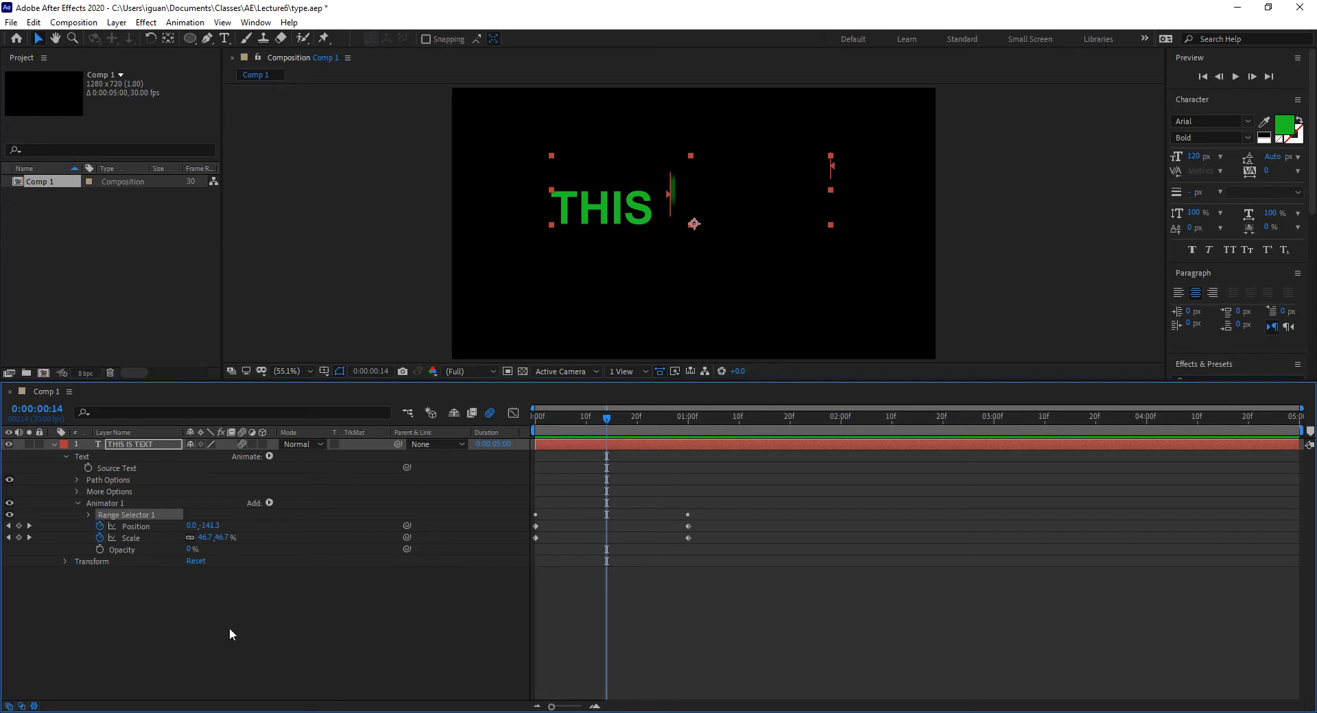
click(309, 627)
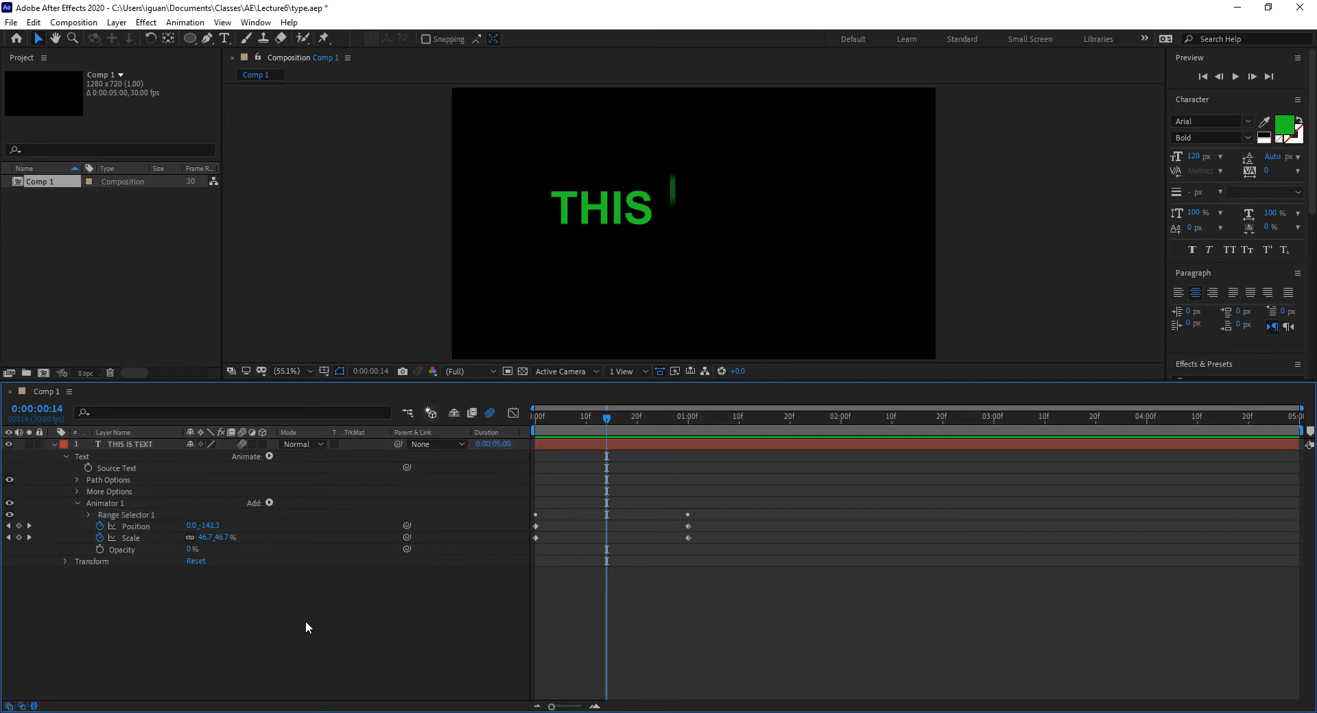
Step: Add a second text animator with Rotation, try it at 16°, and undo the rotation change
click(269, 456)
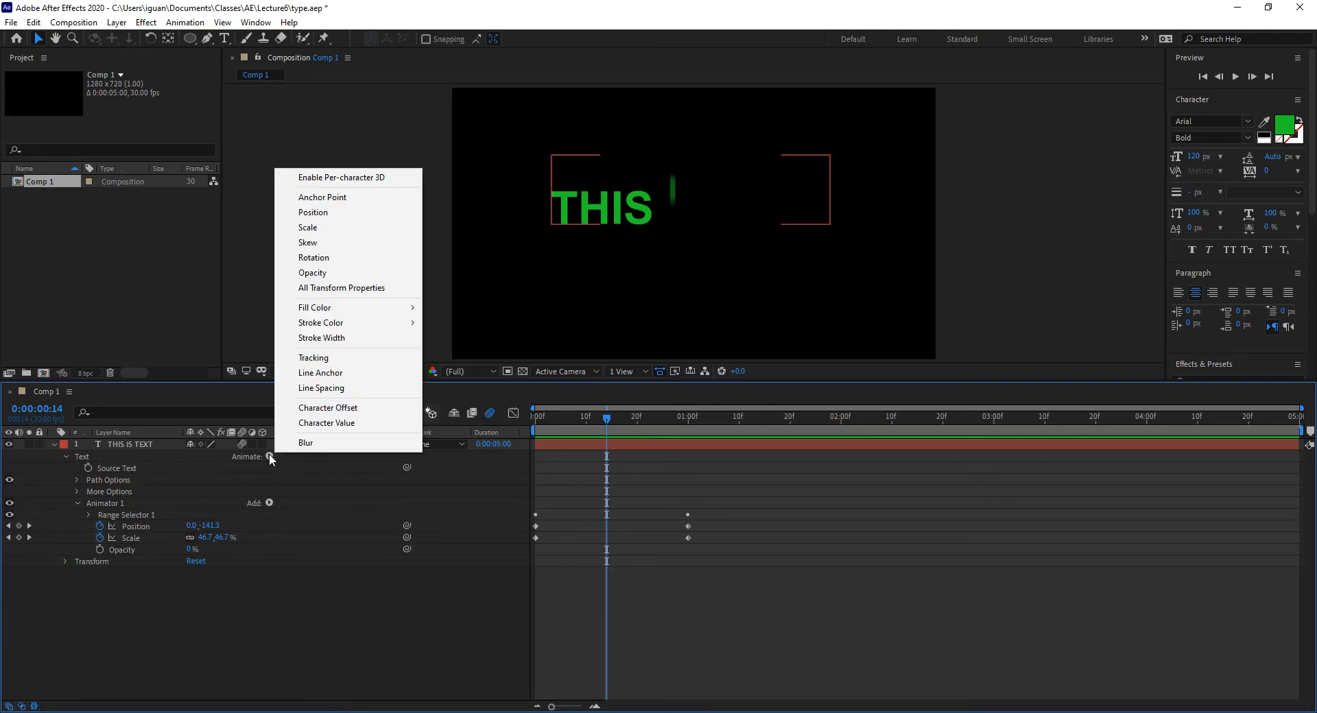
click(314, 258)
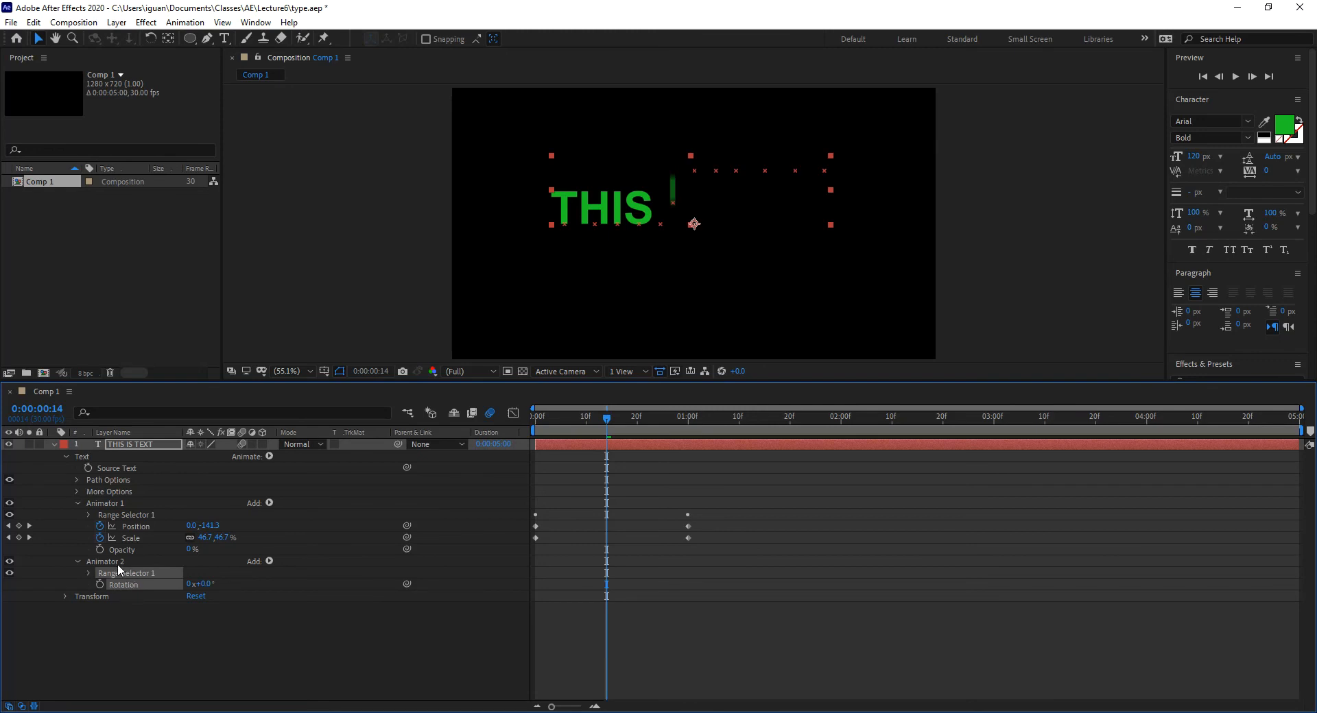
mouse_move(205, 587)
mouse_down()
mouse_move(237, 585)
mouse_move(213, 581)
mouse_up()
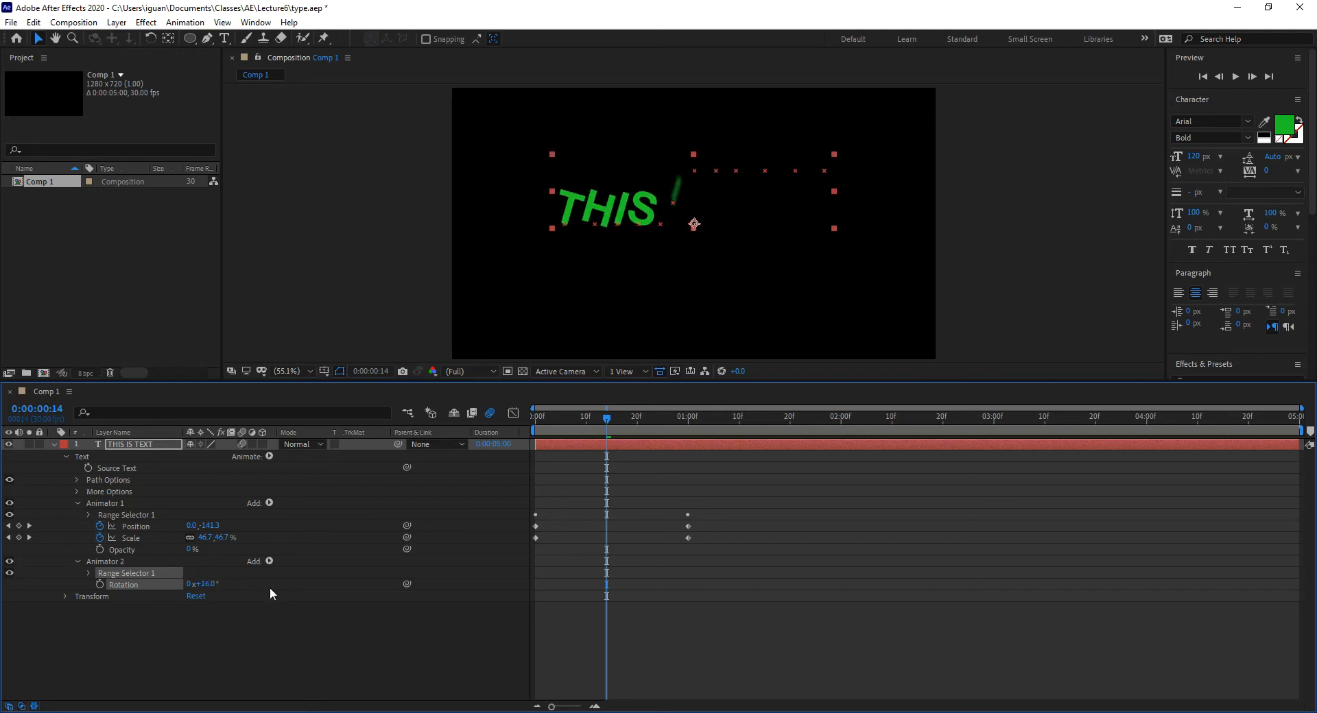
key(ctrl+z)
Step: Keyframe Animator 2's Rotation from 0° at 0:00:00:15 to one full revolution at 0:00:01:00 and scrub back to 0:00:00:15
click(540, 417)
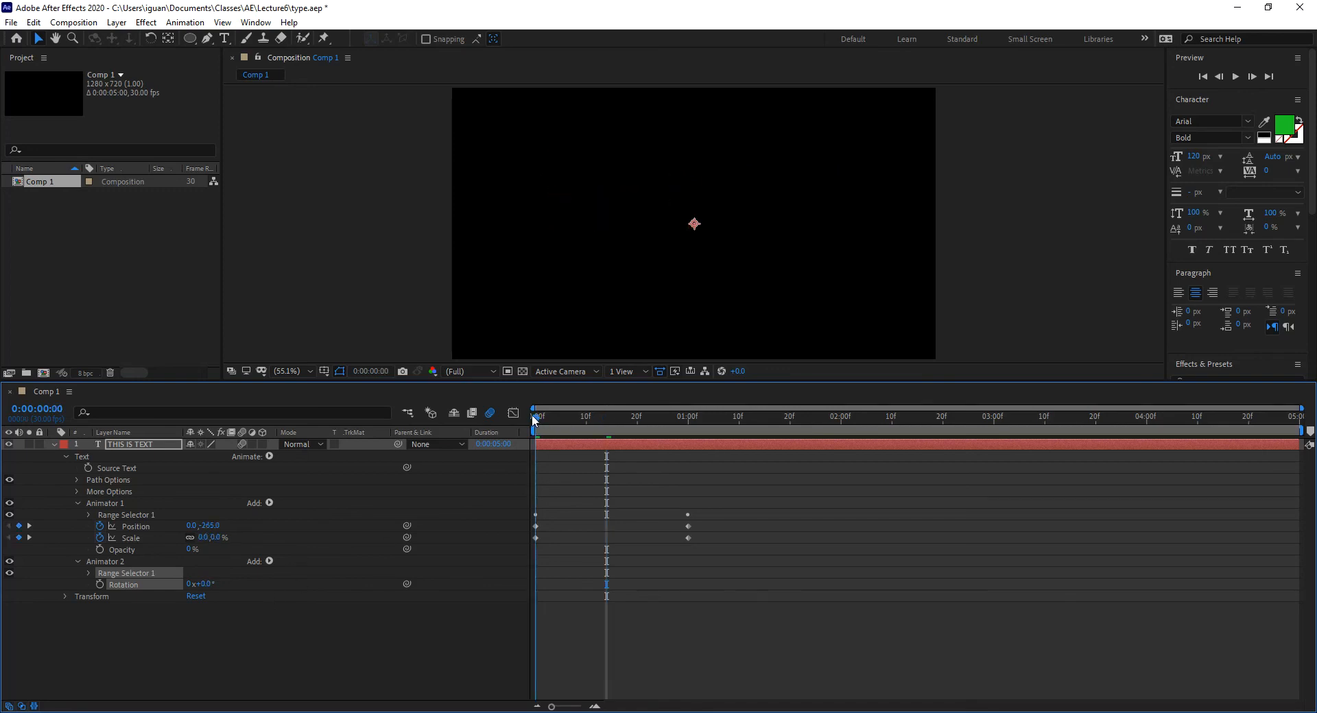
drag(545, 413, 611, 470)
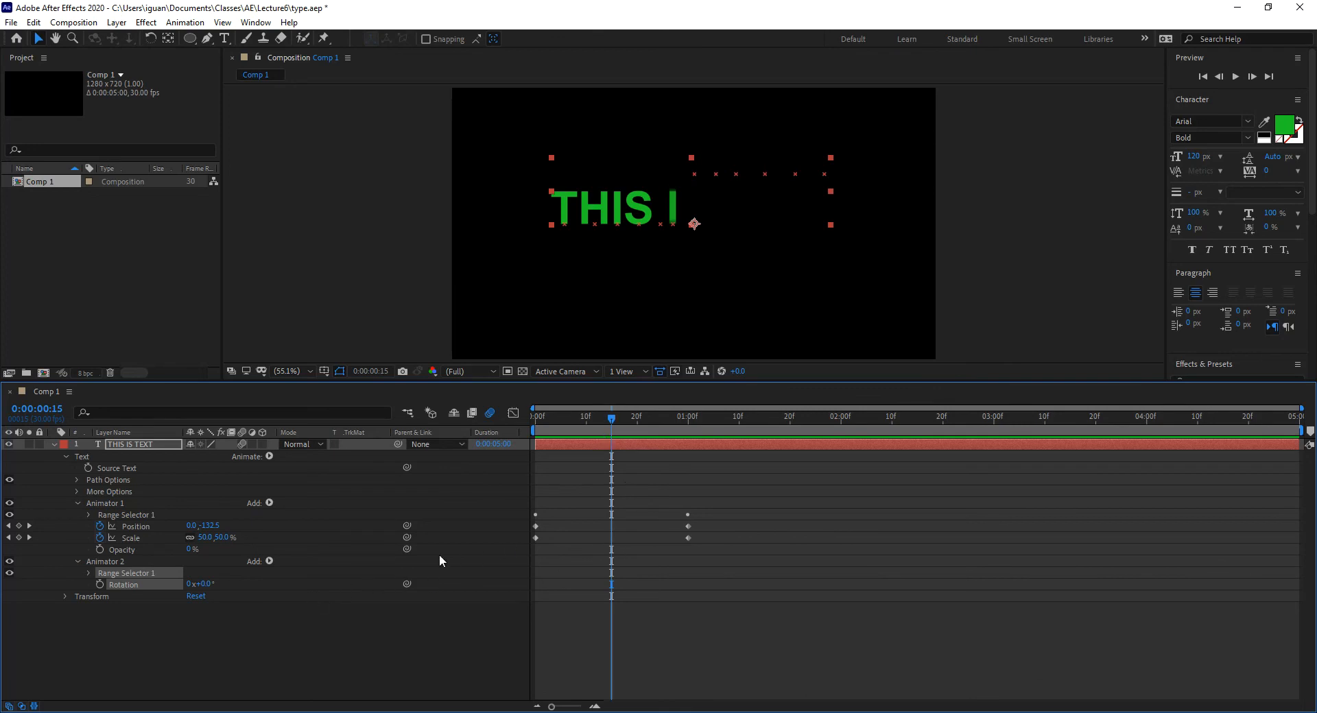
click(100, 585)
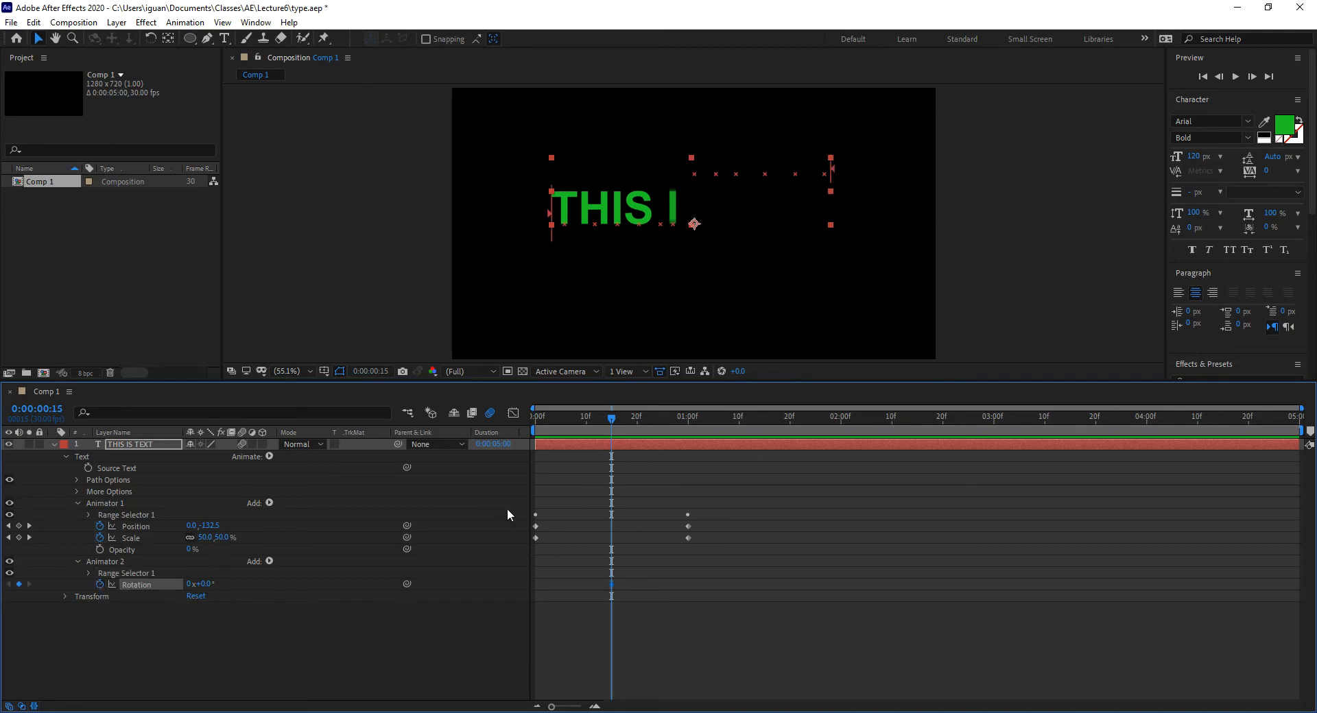
click(688, 417)
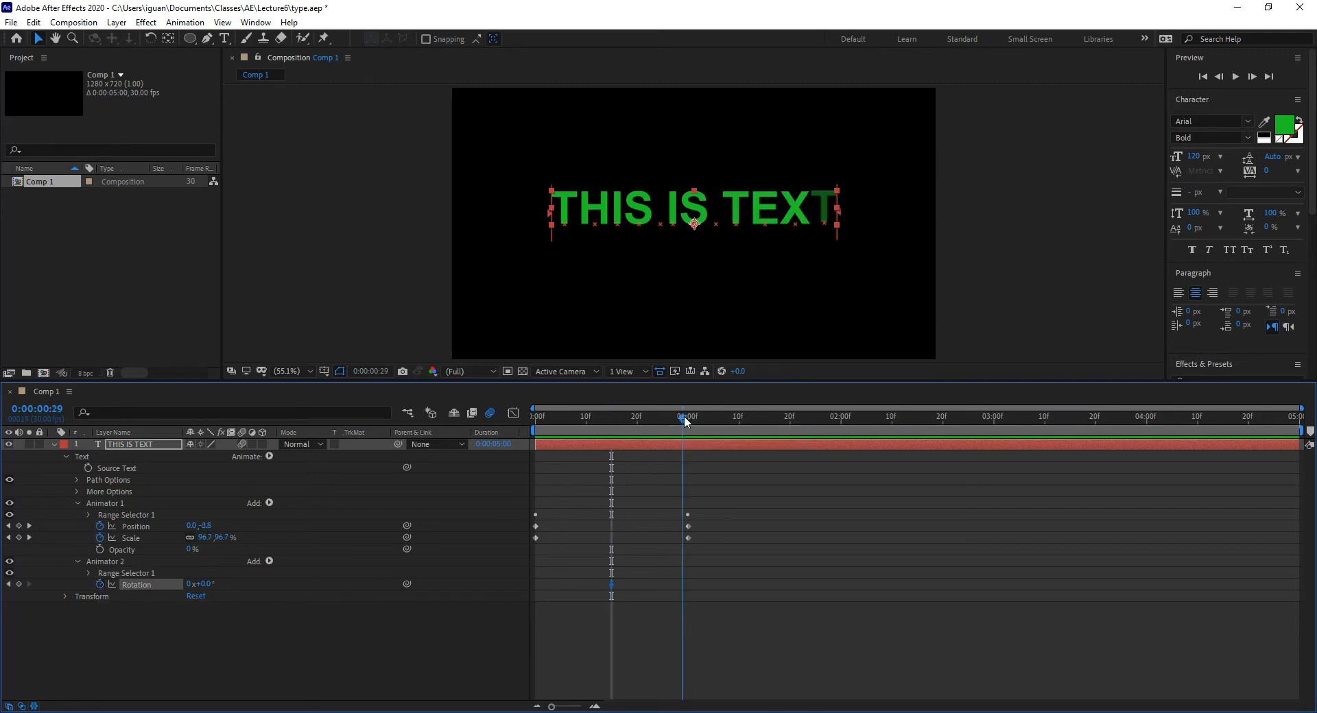
click(189, 584)
text(1)
key(Return)
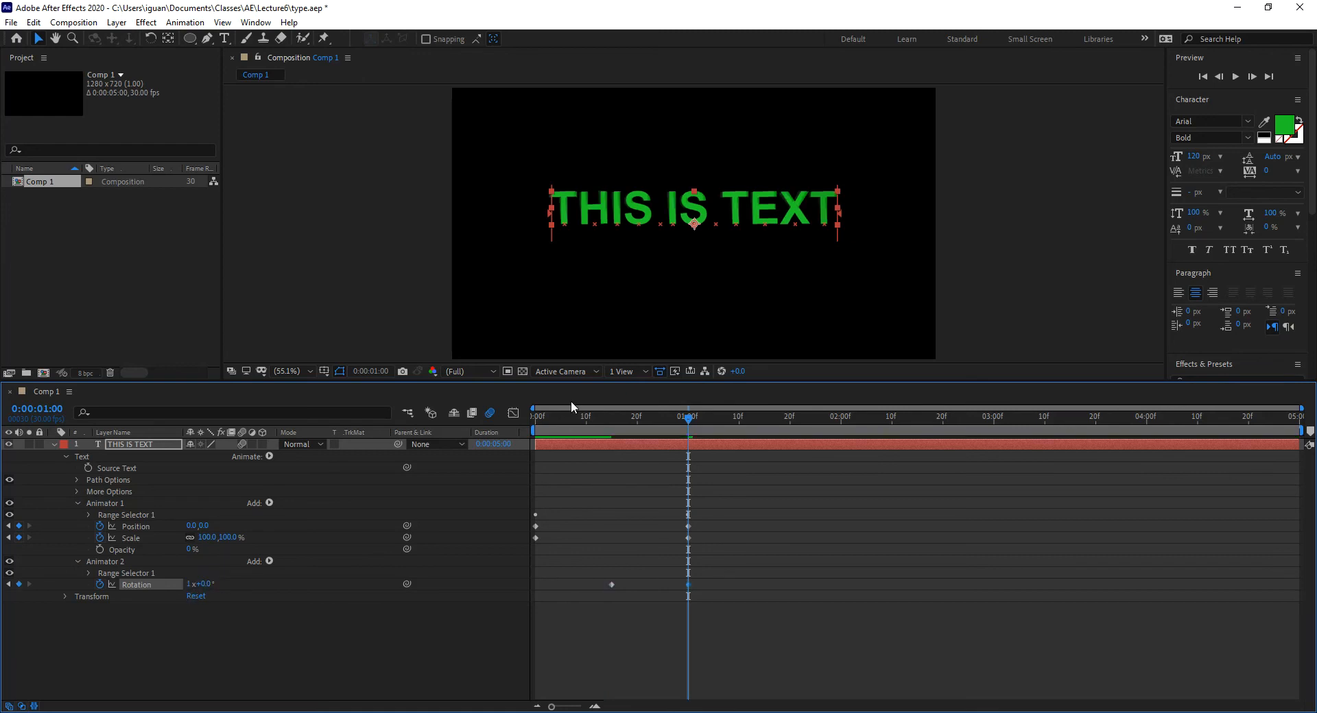
drag(581, 418, 612, 432)
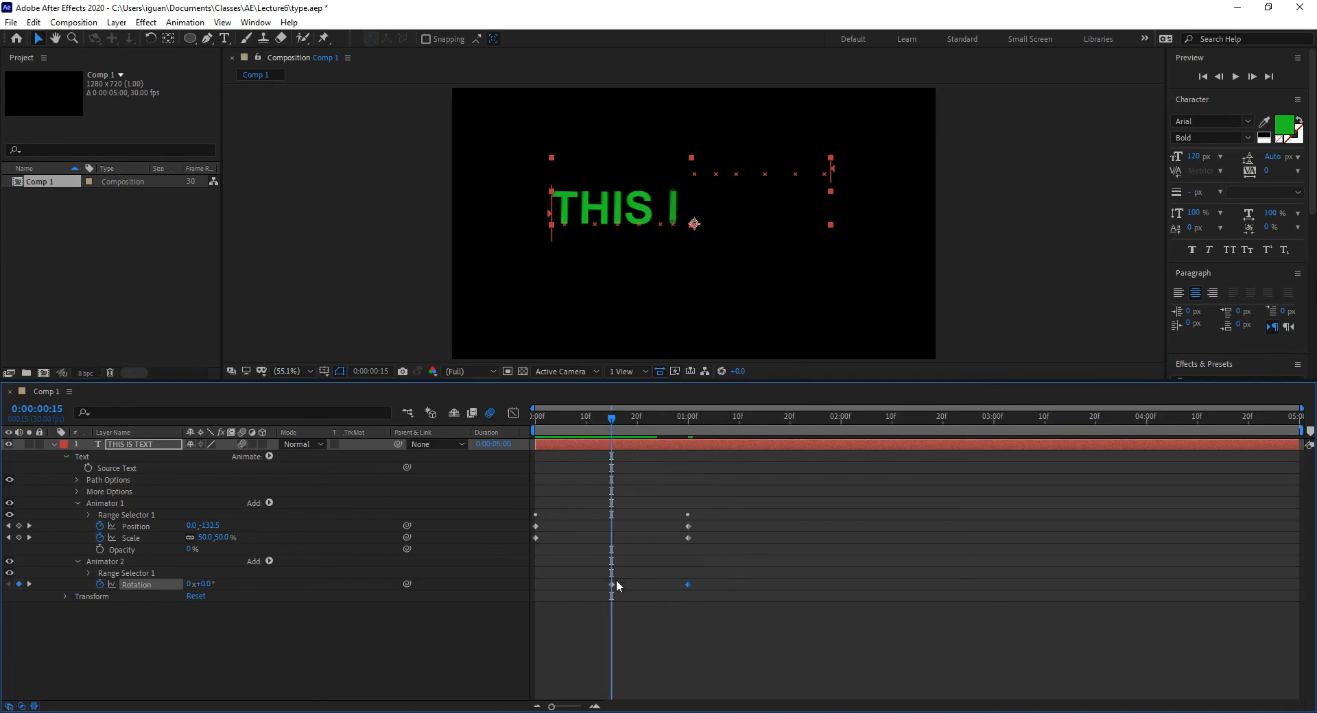
Step: Keyframe the Start of Animator 2's Range Selector from 0% at 0:00:00:15 to 100% at 0:00:01:00 and scrub back to 0:00:00:15
click(88, 573)
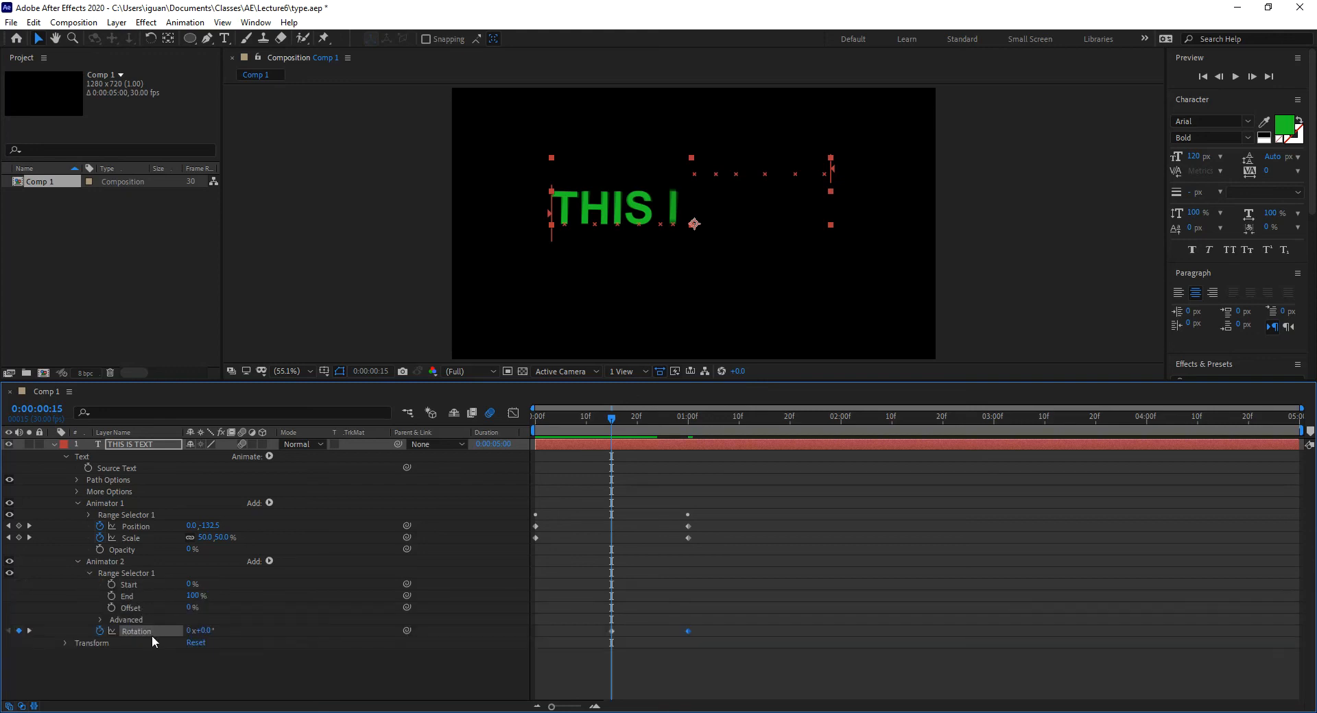
click(111, 584)
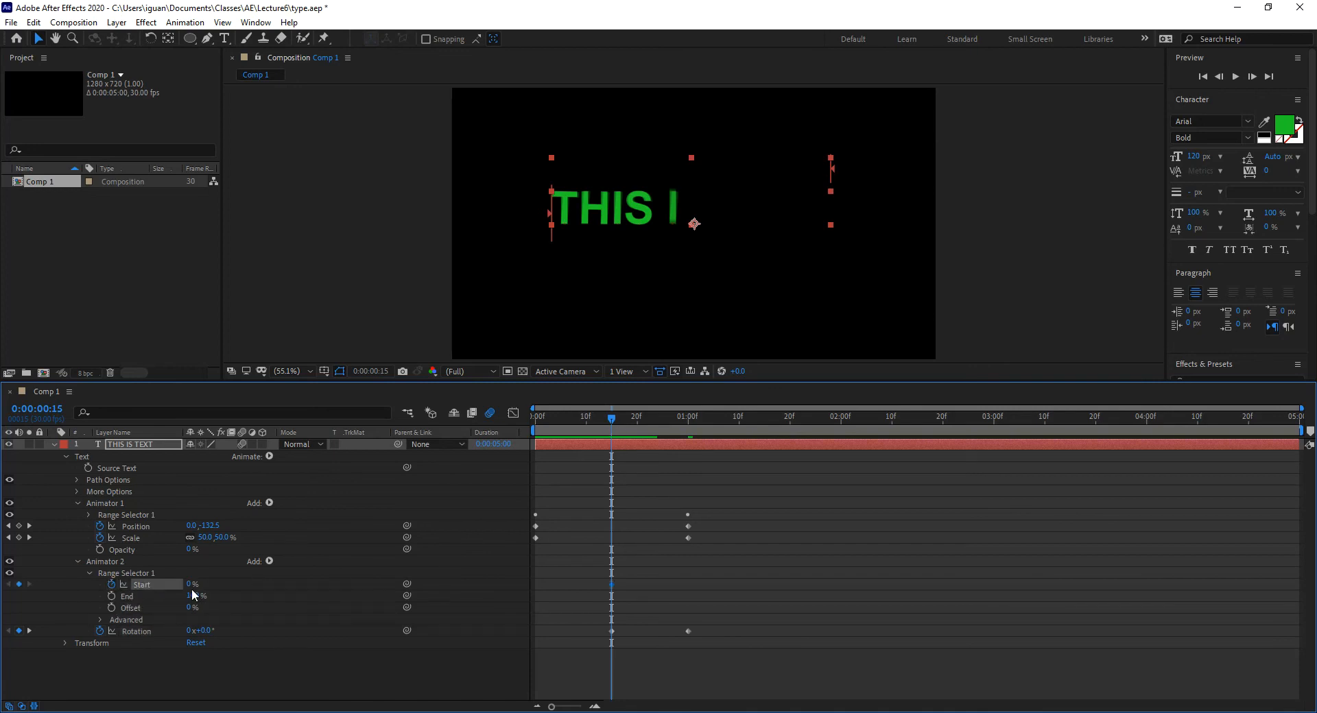
drag(614, 423, 685, 426)
drag(196, 590, 295, 580)
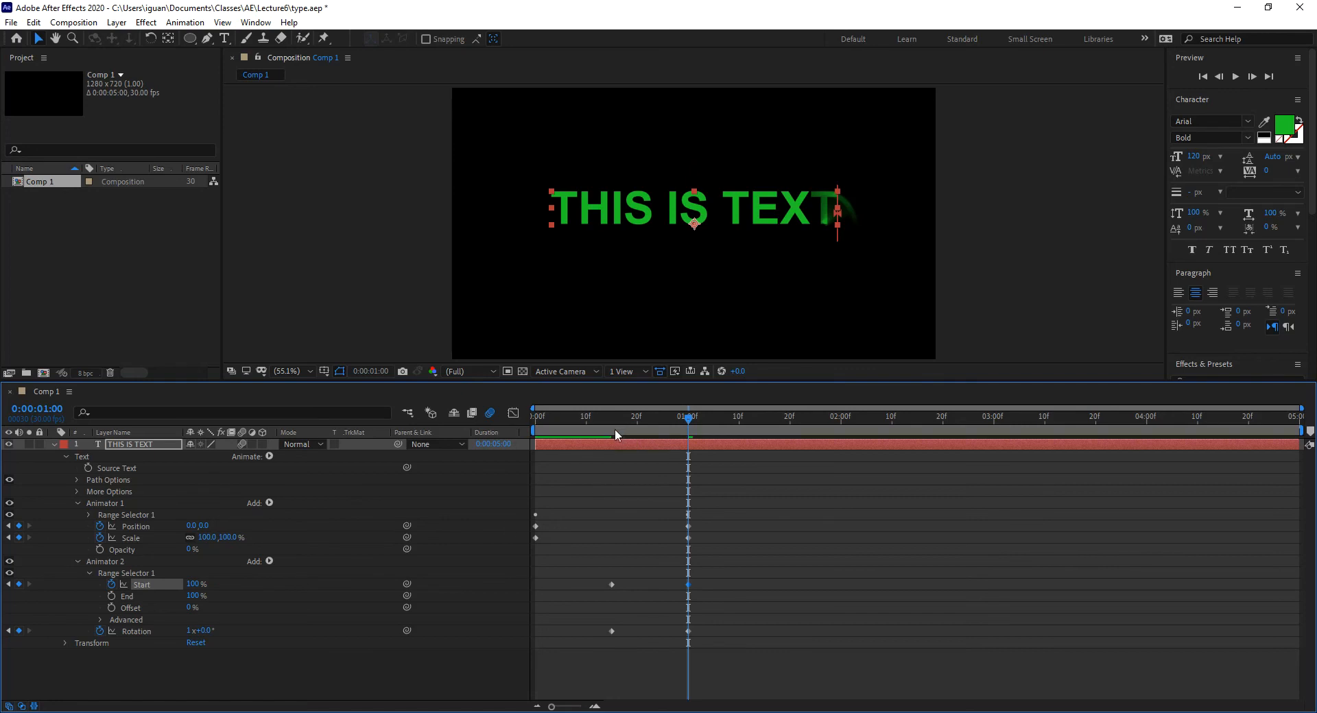
mouse_move(614, 421)
mouse_down()
mouse_move(598, 416)
mouse_move(655, 419)
mouse_move(620, 431)
mouse_up()
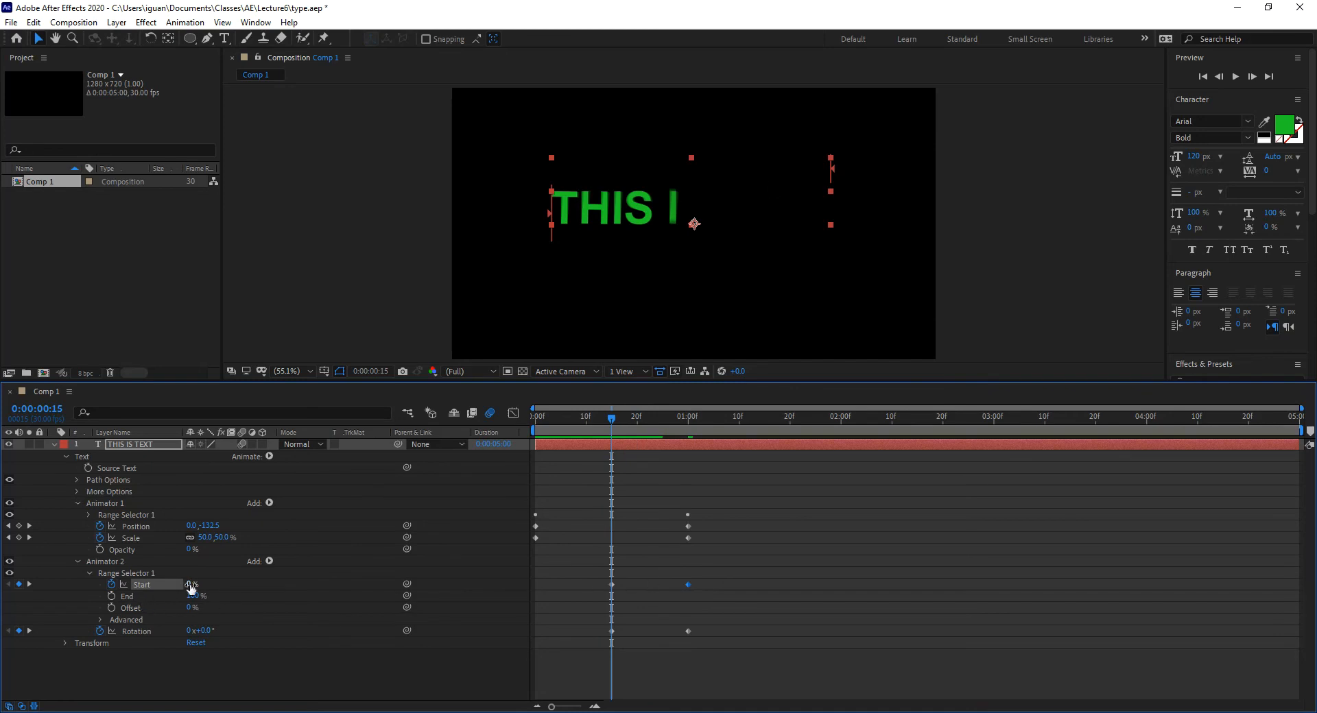
Step: Reverse Animator 2's Start keyframes to 100% at 0:00:00:15 and 0% at 0:00:01:00, and scrub through the rotation
drag(190, 587, 400, 575)
click(689, 420)
drag(192, 587, 82, 591)
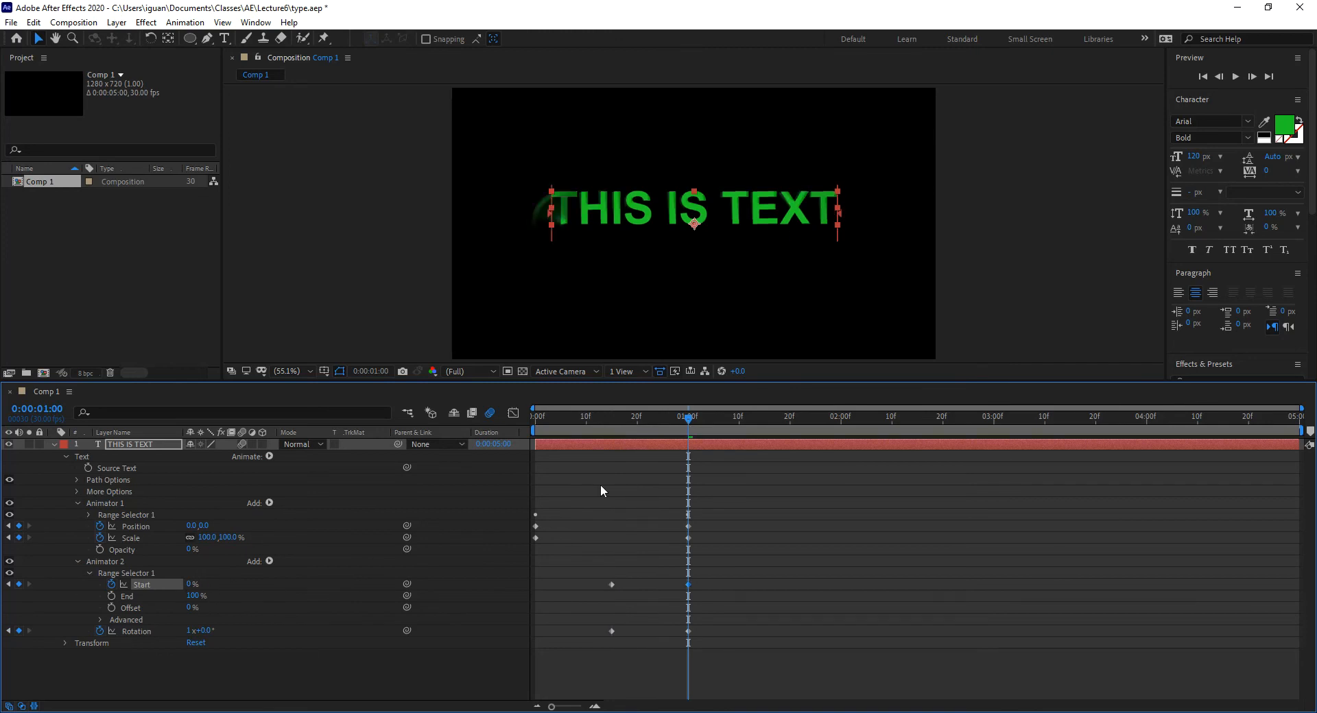
drag(599, 426, 695, 430)
Step: Remove the Start keyframes from Animator 2's Range Selector and set its Start to 0%
key(ctrl+z)
click(111, 585)
drag(191, 584, 19, 594)
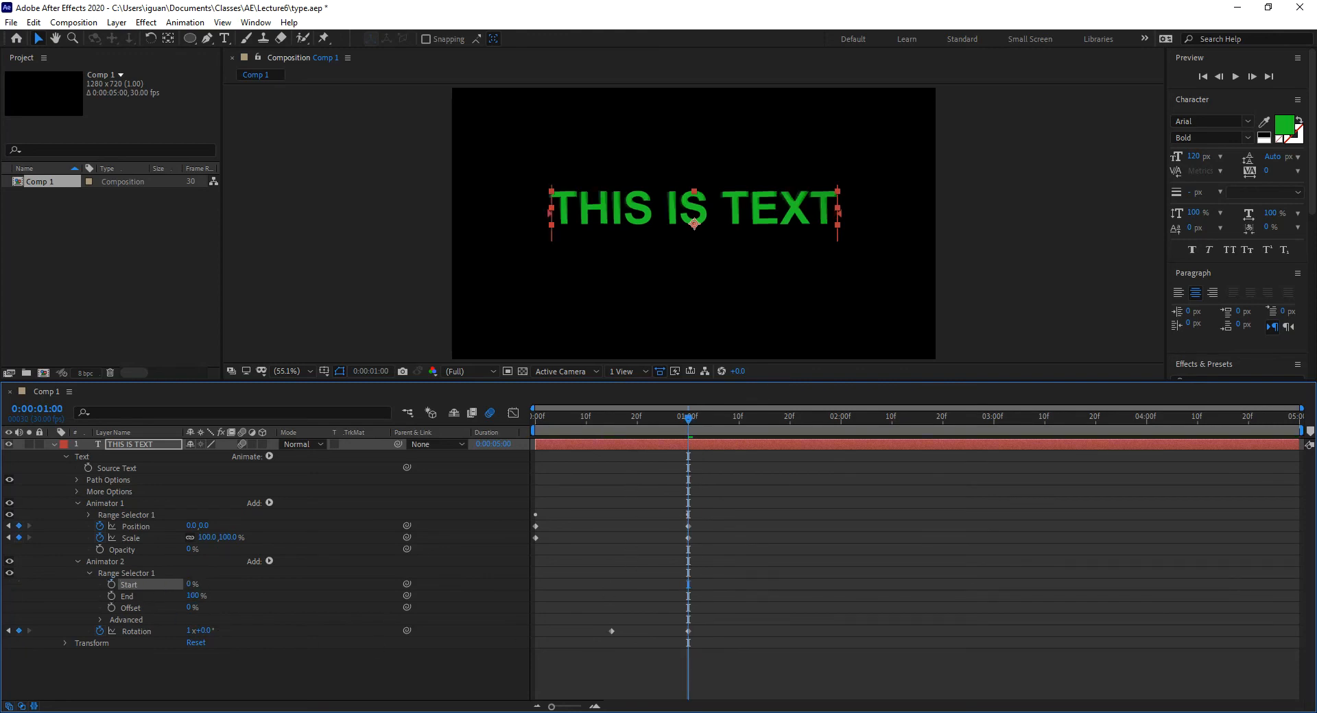
Step: Keyframe the End of Animator 2's Range Selector from 0% at 0:00:00:15 to 100% at 0:00:01:00 and scrub through the result
click(611, 418)
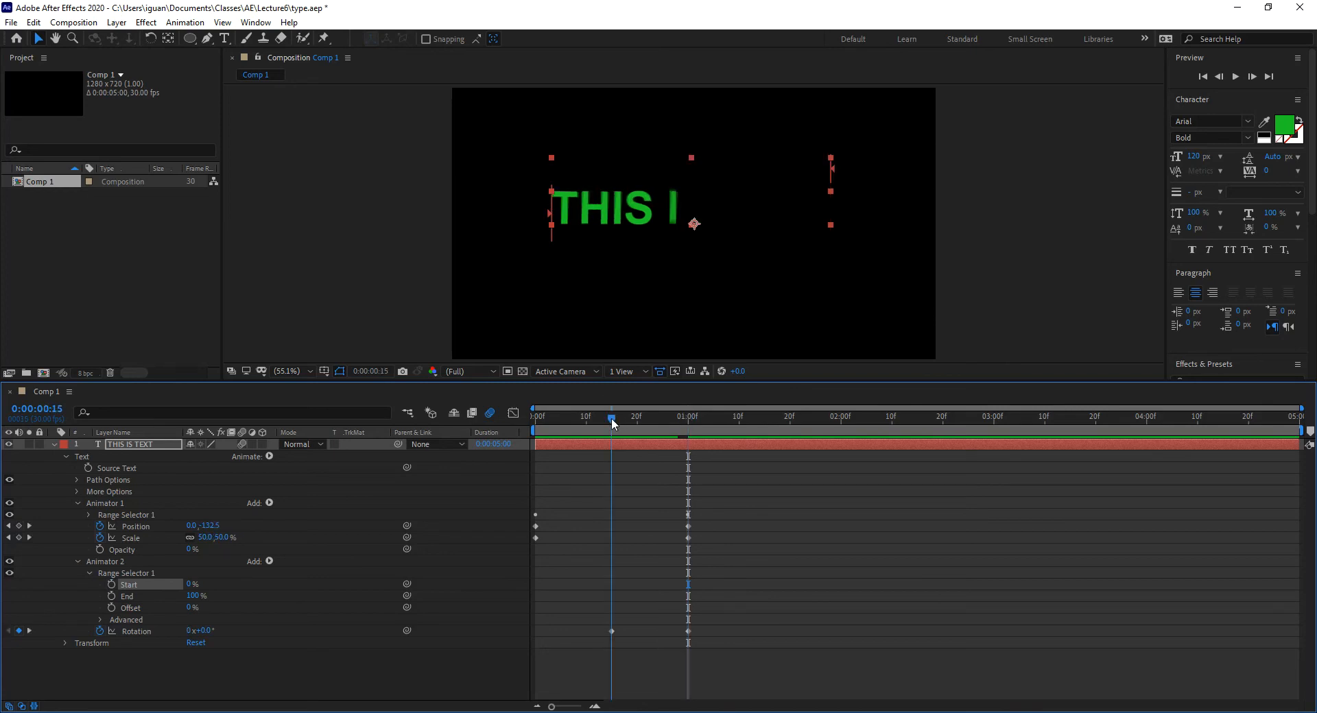
drag(194, 596, 123, 598)
click(111, 596)
click(688, 420)
click(192, 596)
text(100)
key(Return)
mouse_move(598, 419)
mouse_down()
mouse_move(564, 426)
mouse_move(661, 429)
mouse_move(623, 437)
mouse_move(639, 438)
mouse_move(621, 420)
mouse_up()
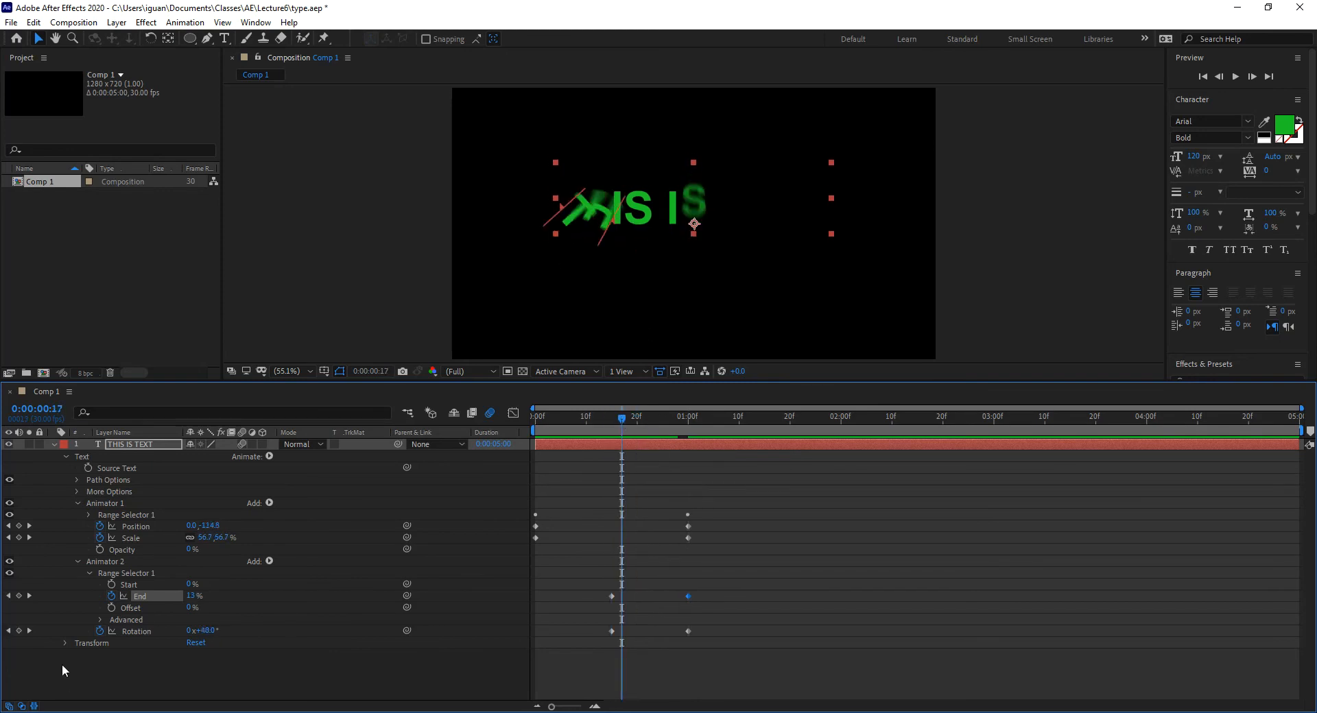
Step: Set Smoothness to 0% in the advanced options of Animator 2's Range Selector and scrub to 0:00:00:13
click(89, 573)
click(90, 574)
click(102, 620)
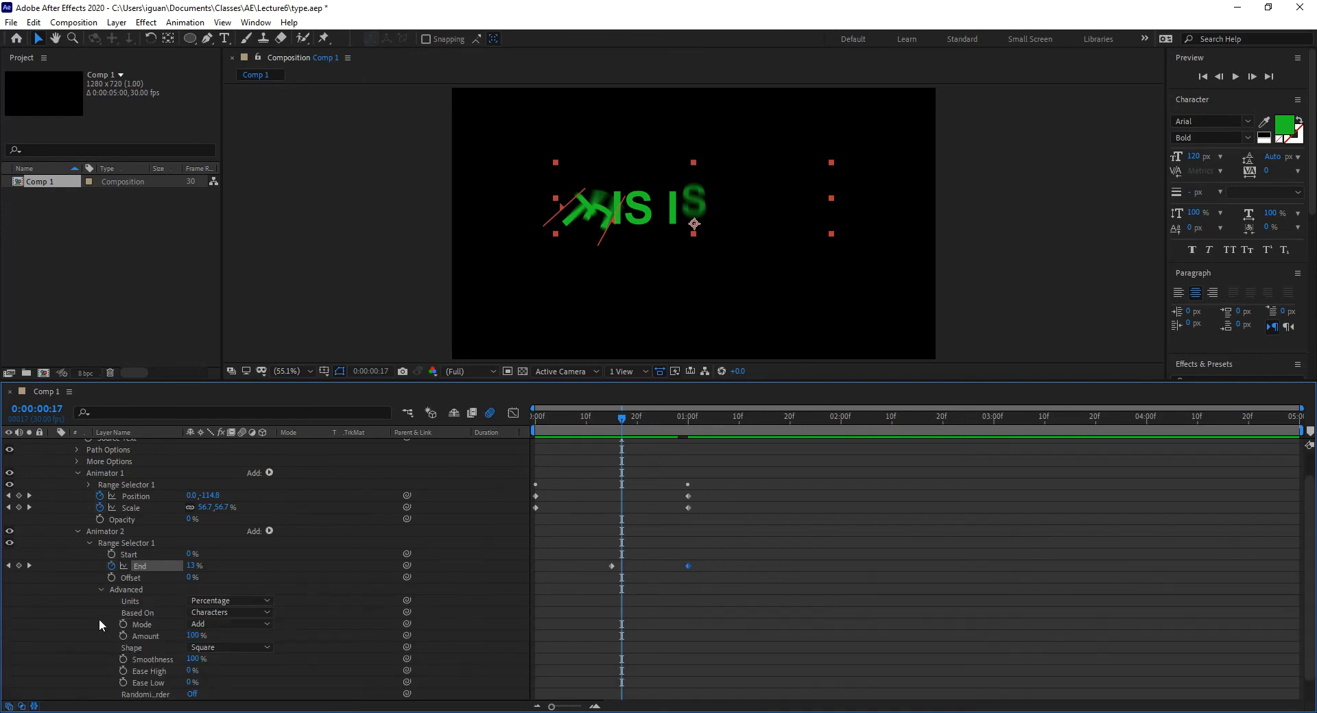
drag(193, 660, 112, 663)
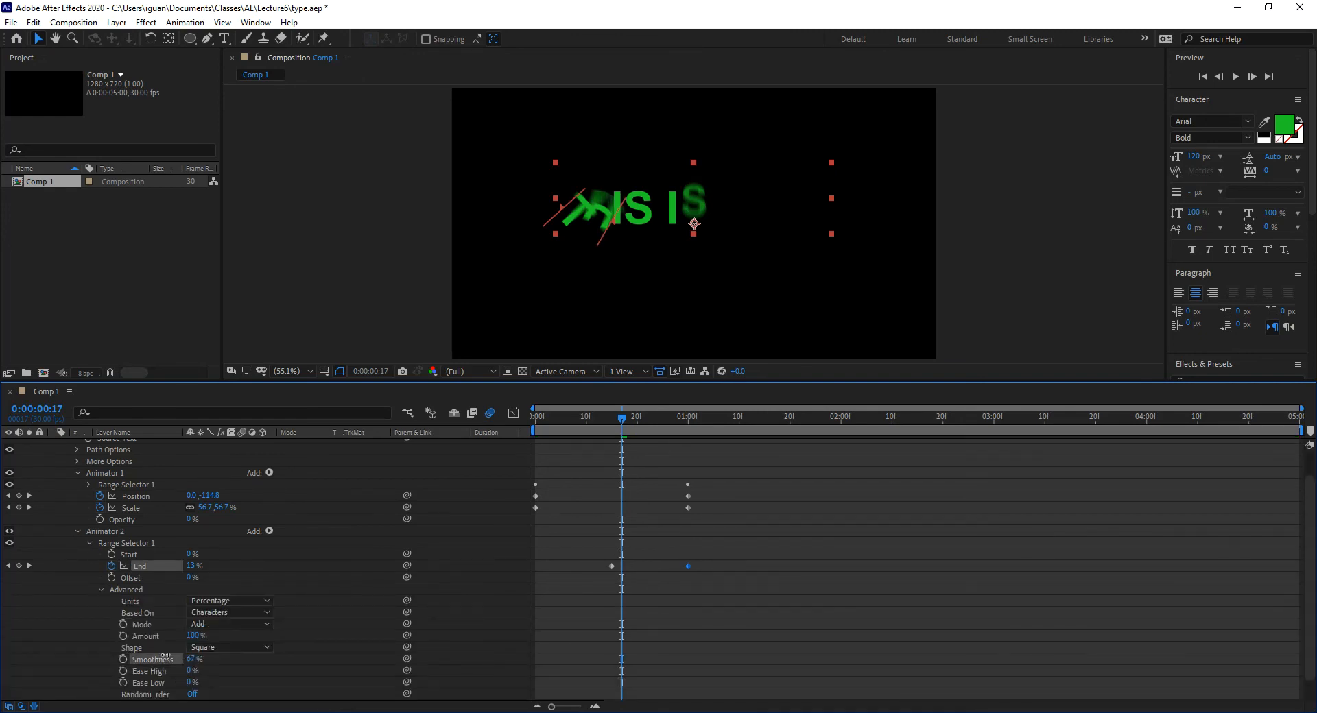
click(730, 451)
mouse_move(621, 417)
mouse_down()
mouse_move(689, 420)
mouse_move(602, 428)
mouse_up()
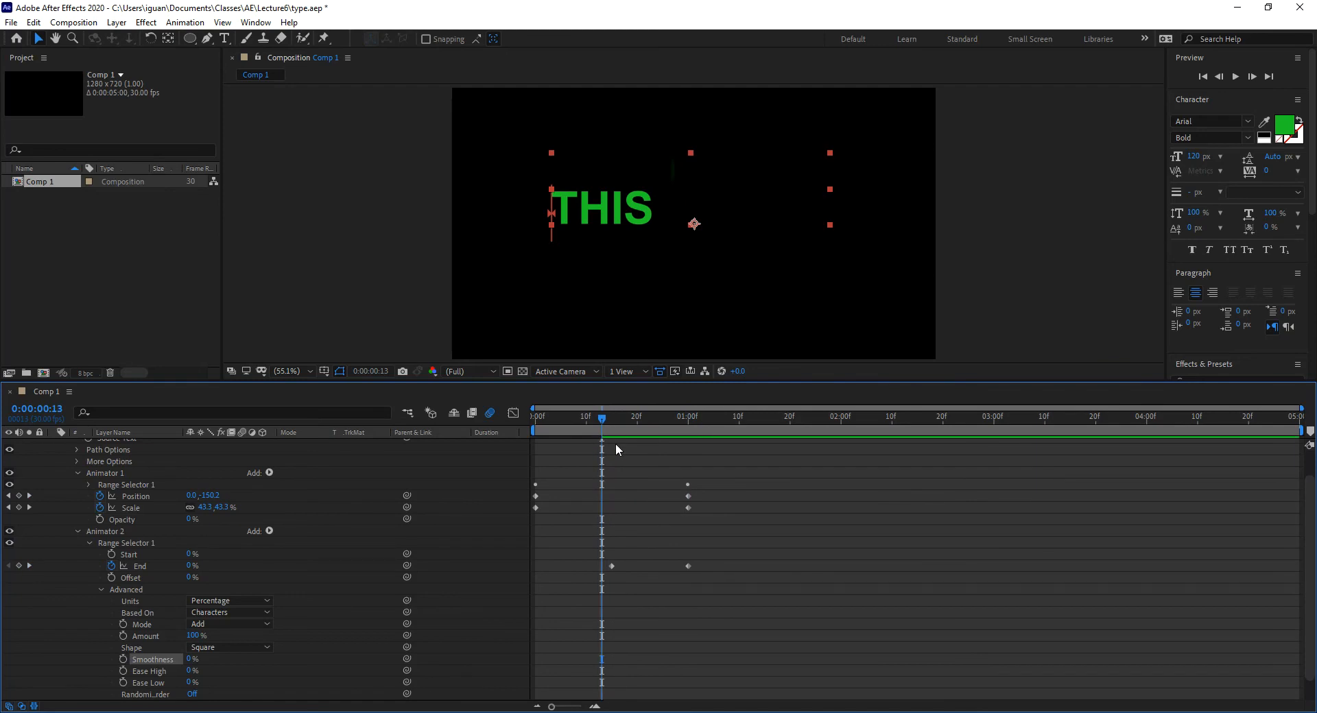
Step: Review the properties of Animator 1 and Animator 2, deselect the text layer, and scrub the animation to 0:00:00:18
click(77, 532)
click(77, 504)
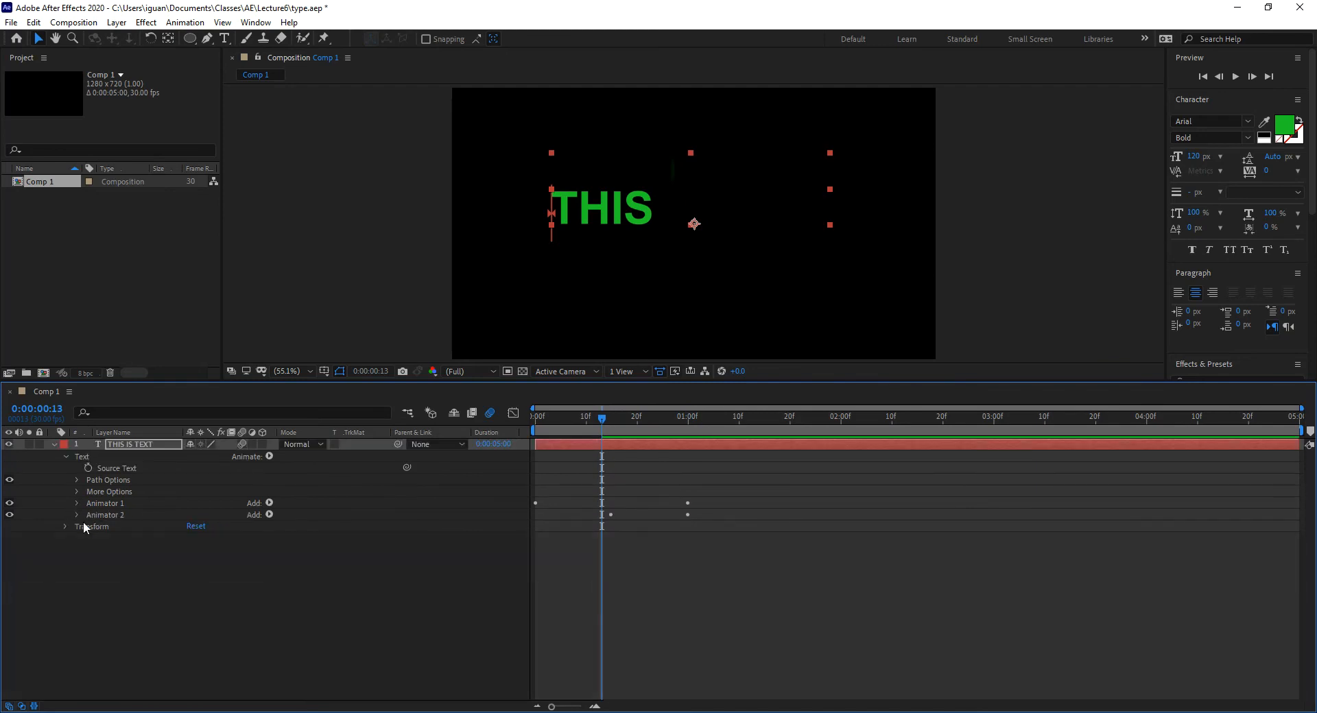
click(76, 502)
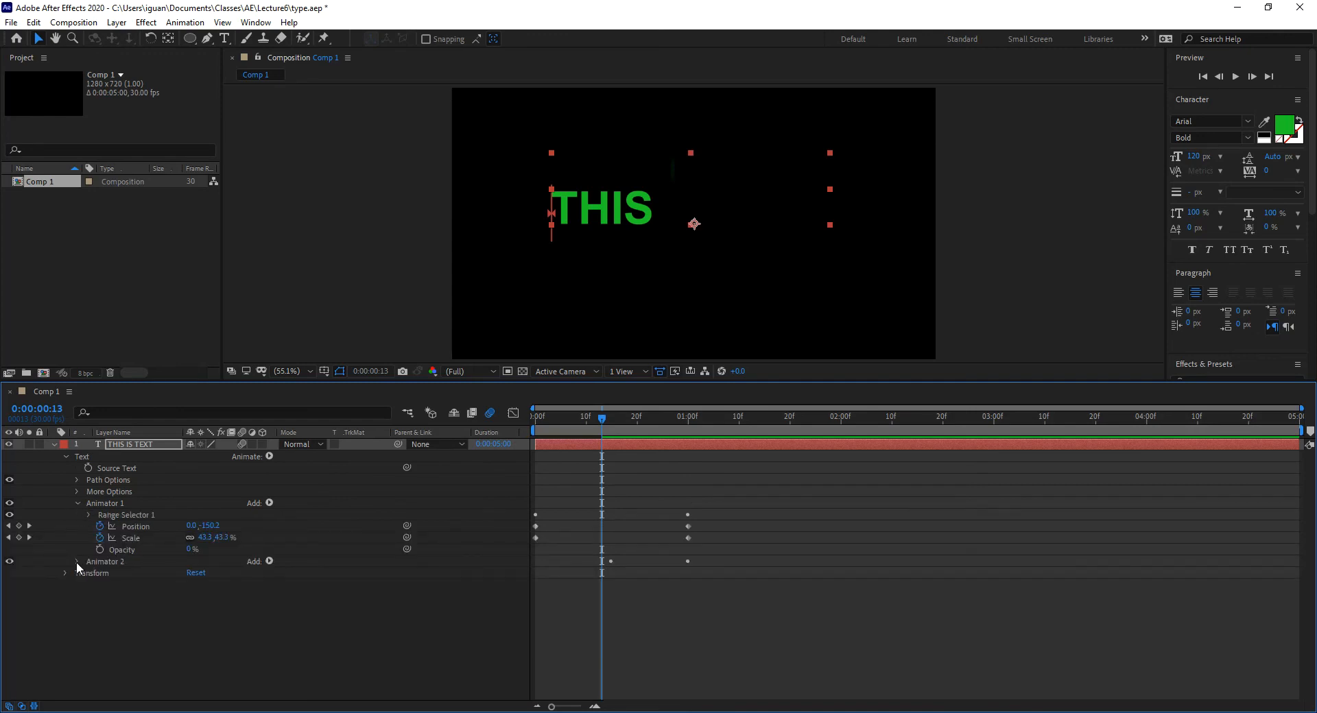
click(77, 562)
click(94, 529)
click(89, 532)
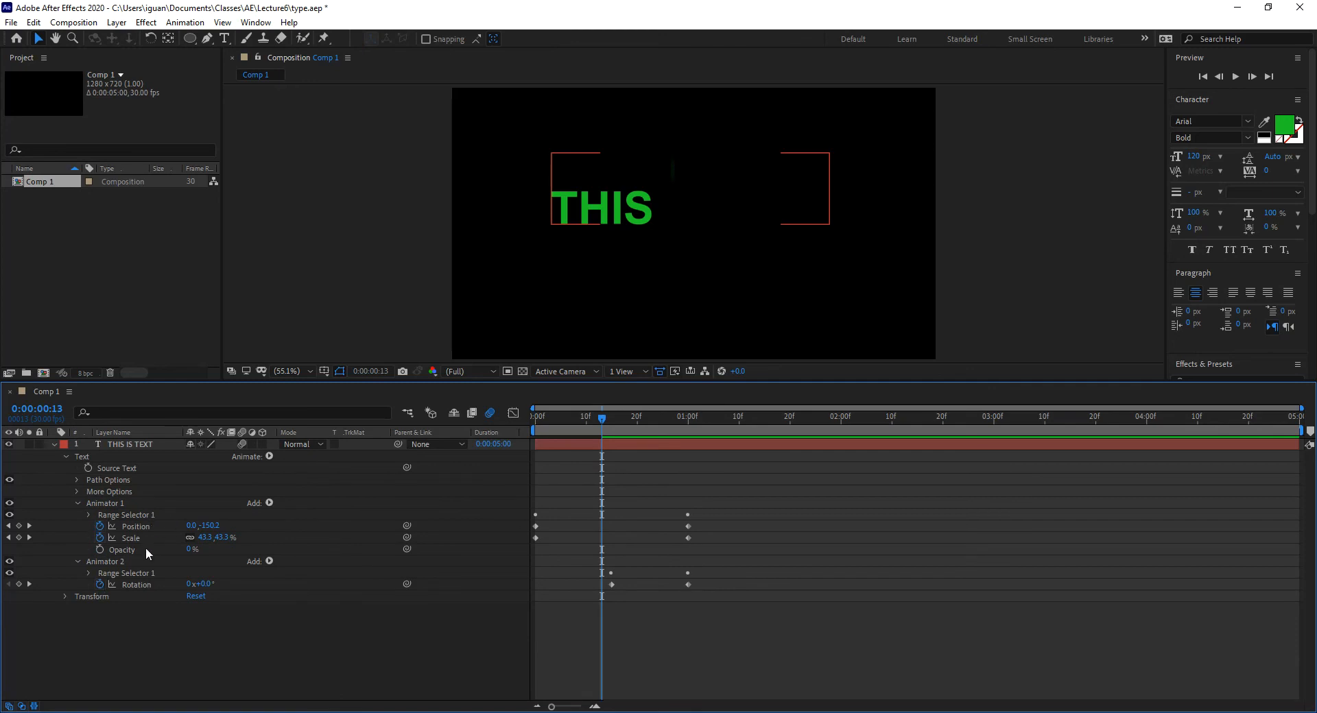
mouse_move(595, 417)
mouse_down()
mouse_move(607, 423)
mouse_move(595, 421)
mouse_up()
drag(606, 418, 628, 420)
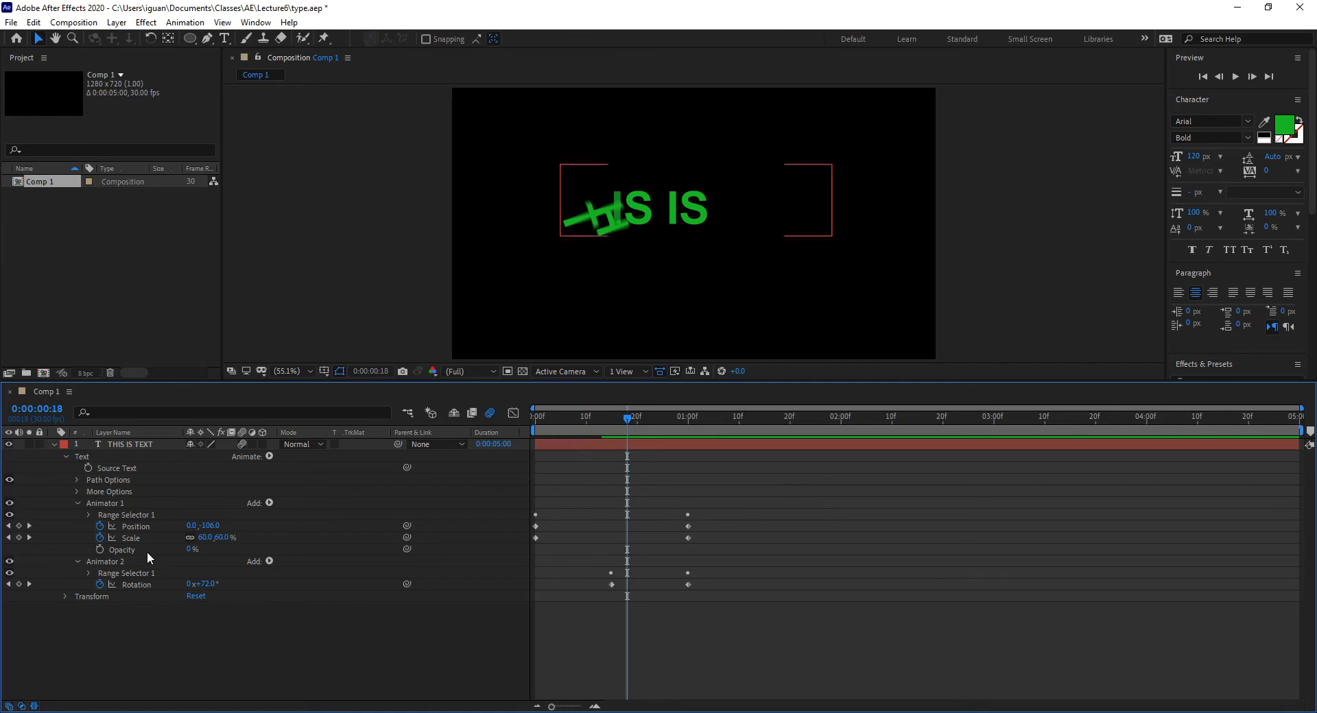
Step: Turn Animator 2's effect off and on to compare the text at 0:00:00:18 and 0:00:00:21
click(10, 561)
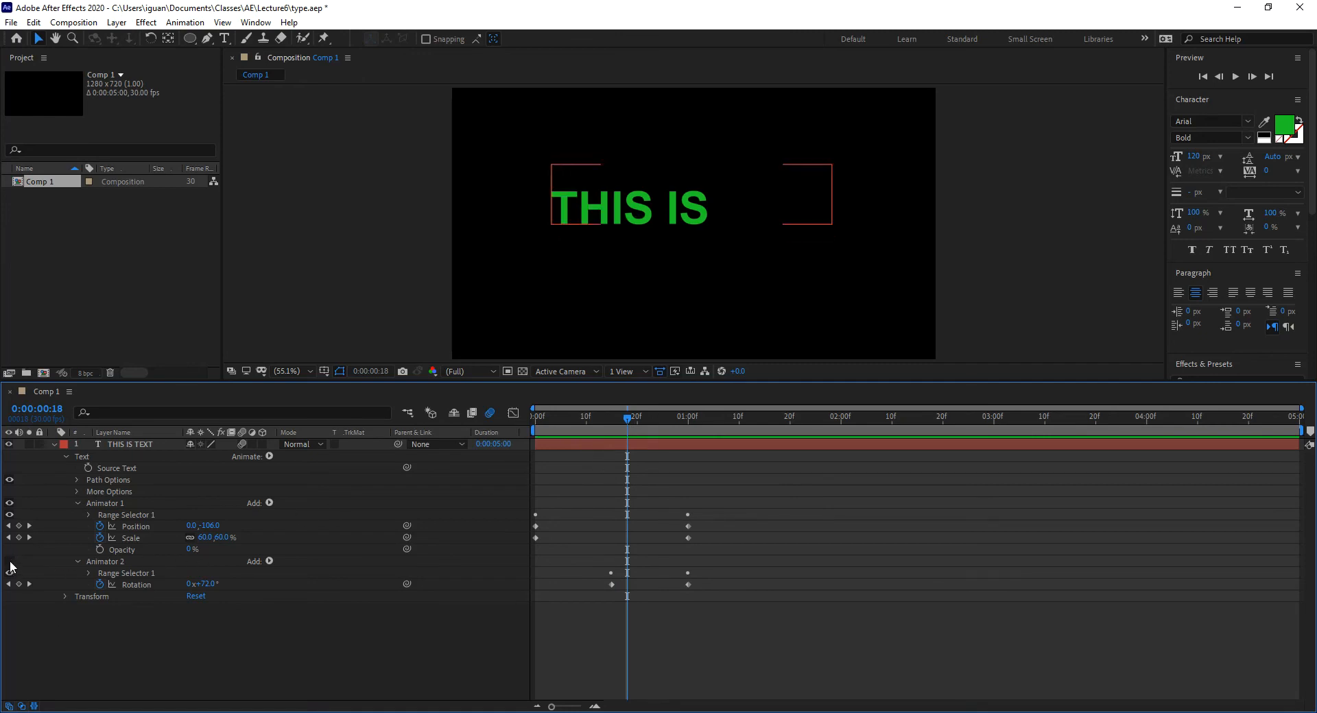
click(9, 561)
click(10, 561)
mouse_move(630, 420)
mouse_down()
mouse_move(657, 427)
mouse_move(624, 432)
mouse_move(642, 427)
mouse_up()
click(10, 562)
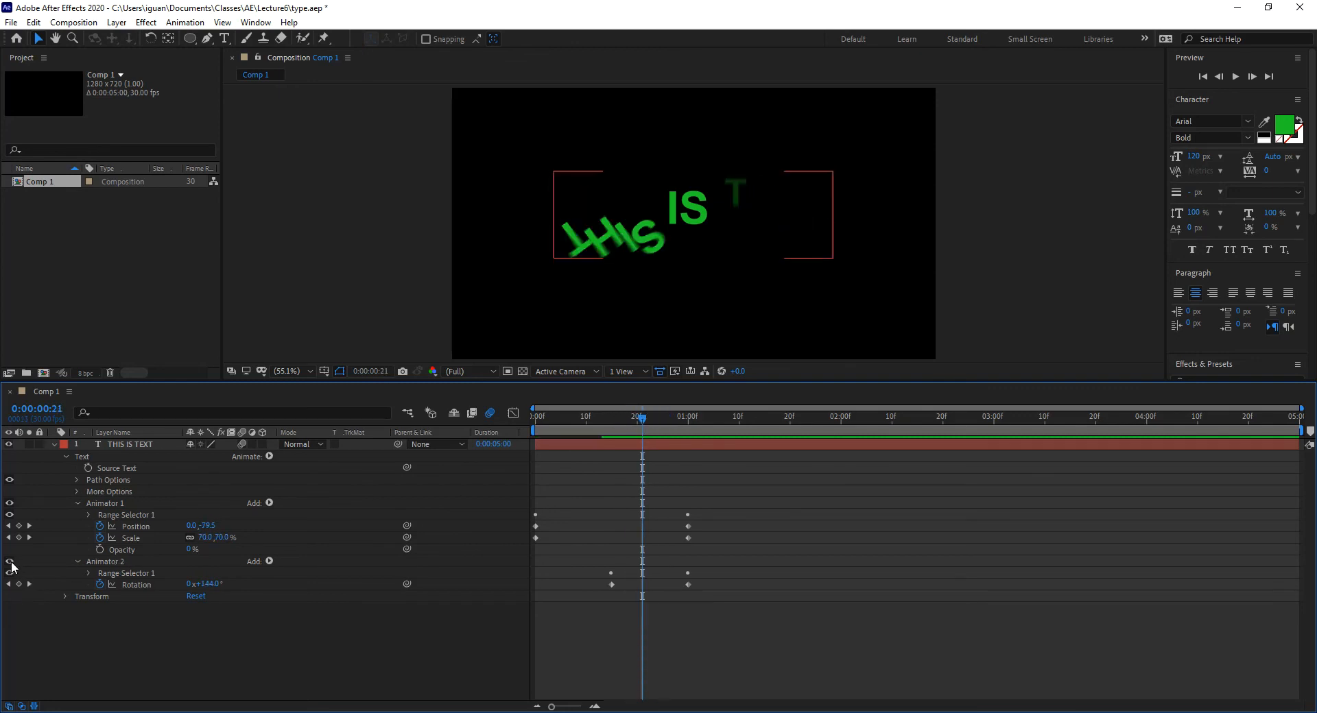
Step: Delete Animator 2 from the text layer and scrub through the remaining animation to 0:00:00:18
click(108, 563)
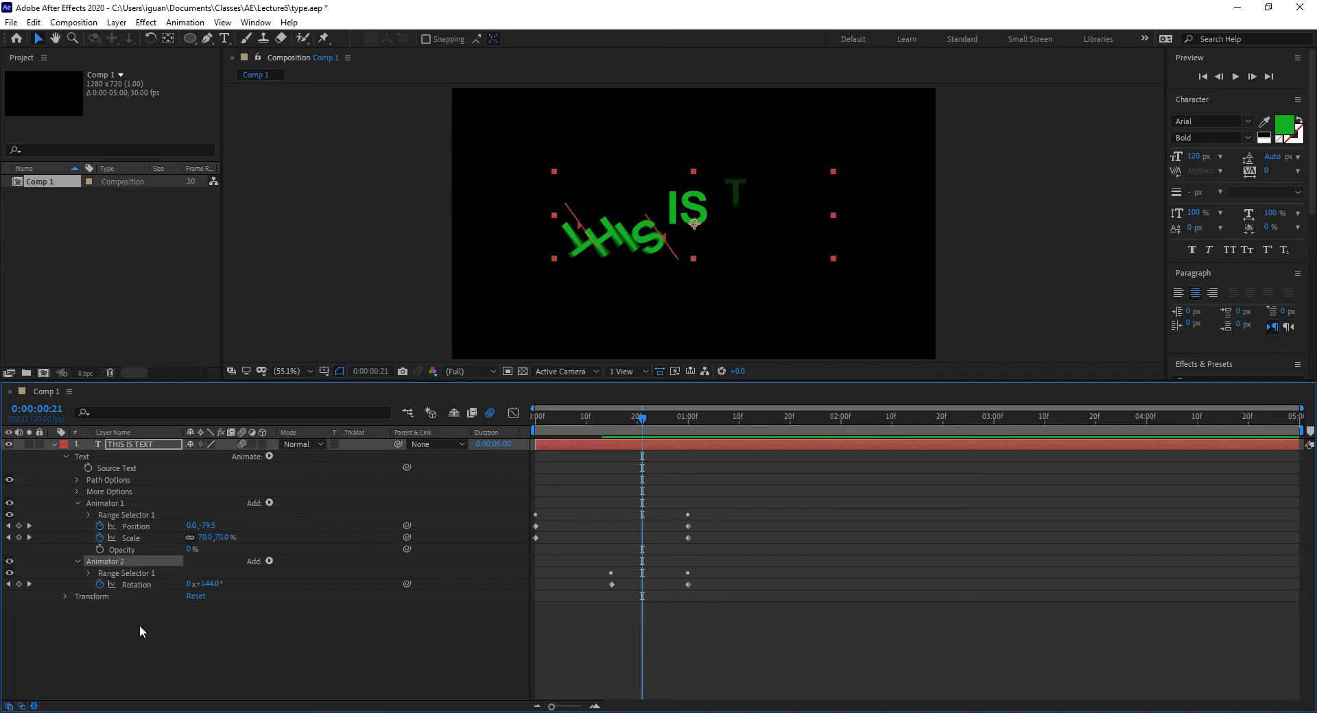
key(Delete)
drag(612, 420, 663, 447)
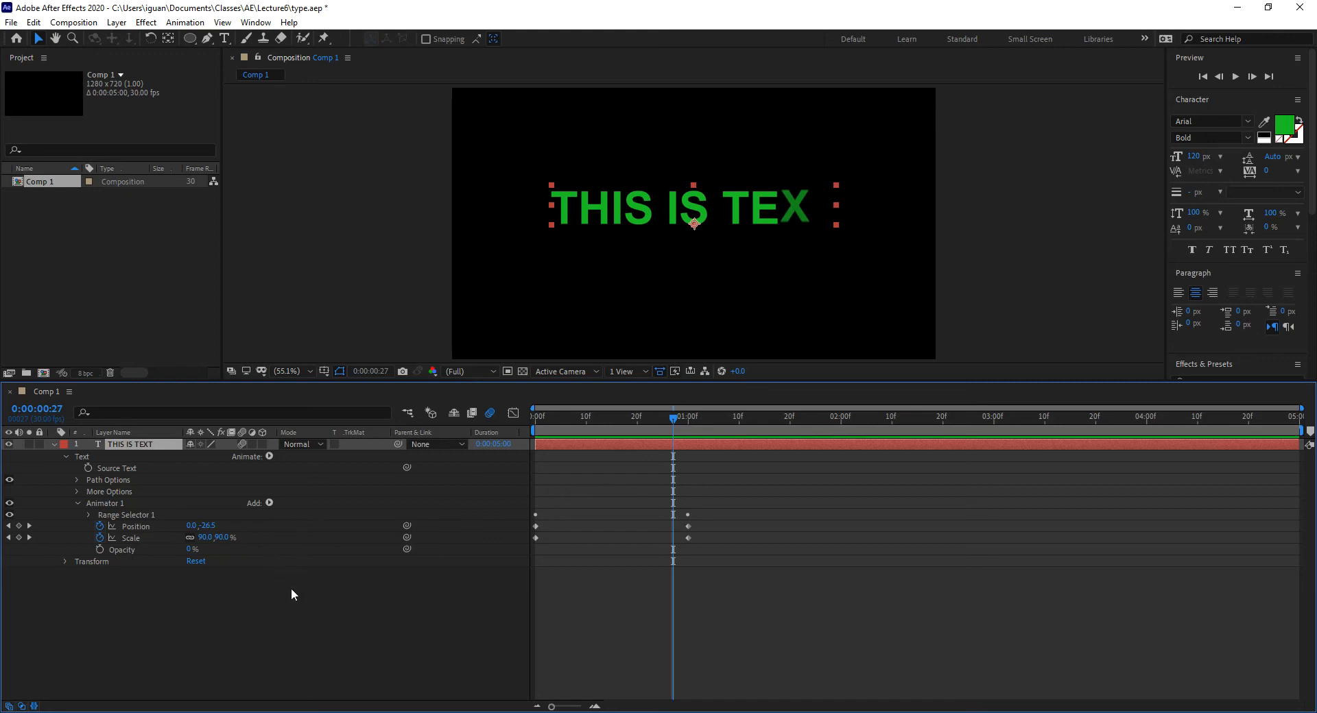
drag(584, 417, 627, 436)
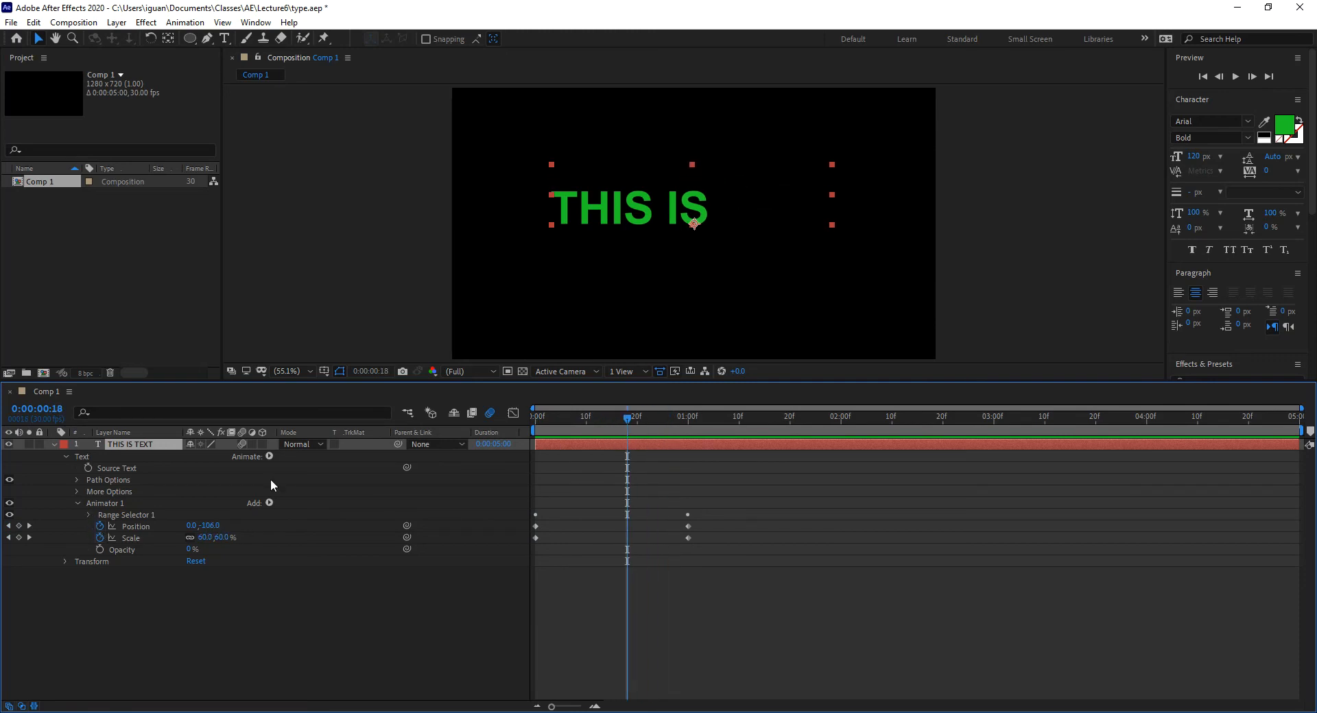
Step: Add a Wiggly selector to Animator 1 and scrub the timeline to preview the wiggling letters
click(269, 503)
mouse_move(273, 507)
mouse_move(312, 523)
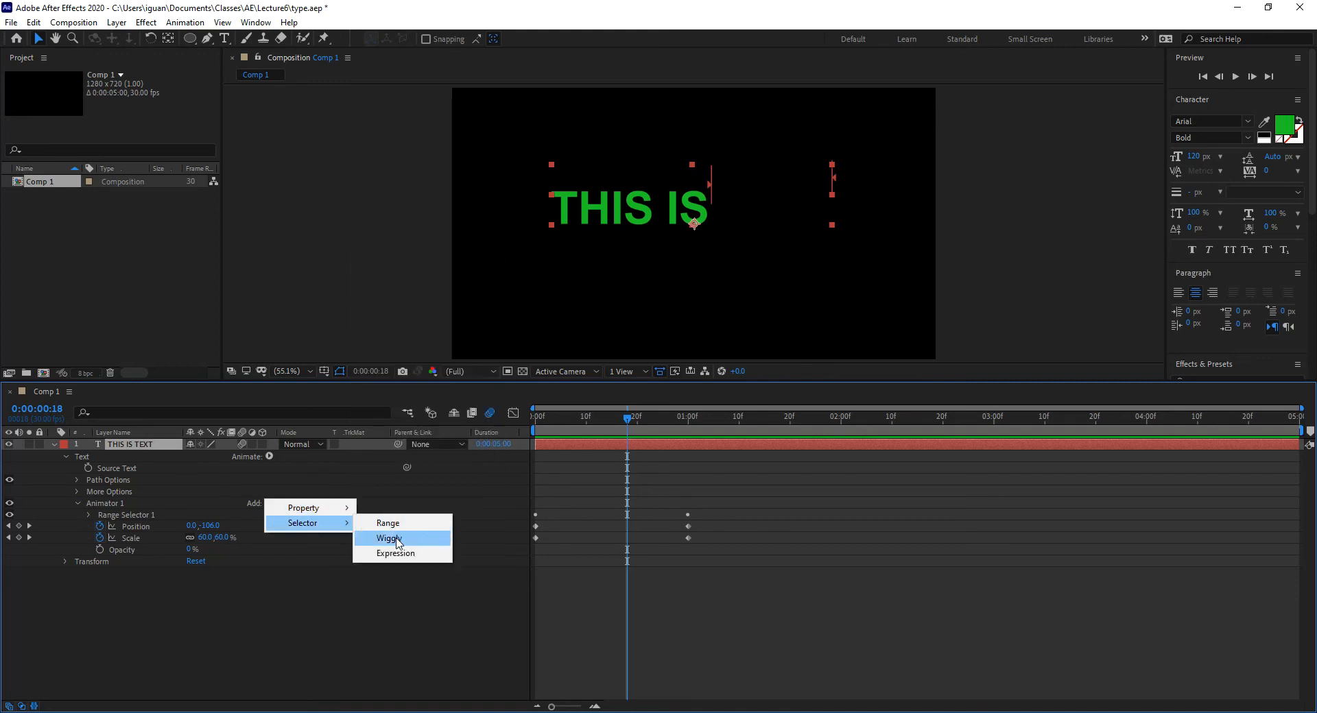
click(397, 540)
drag(567, 420, 628, 467)
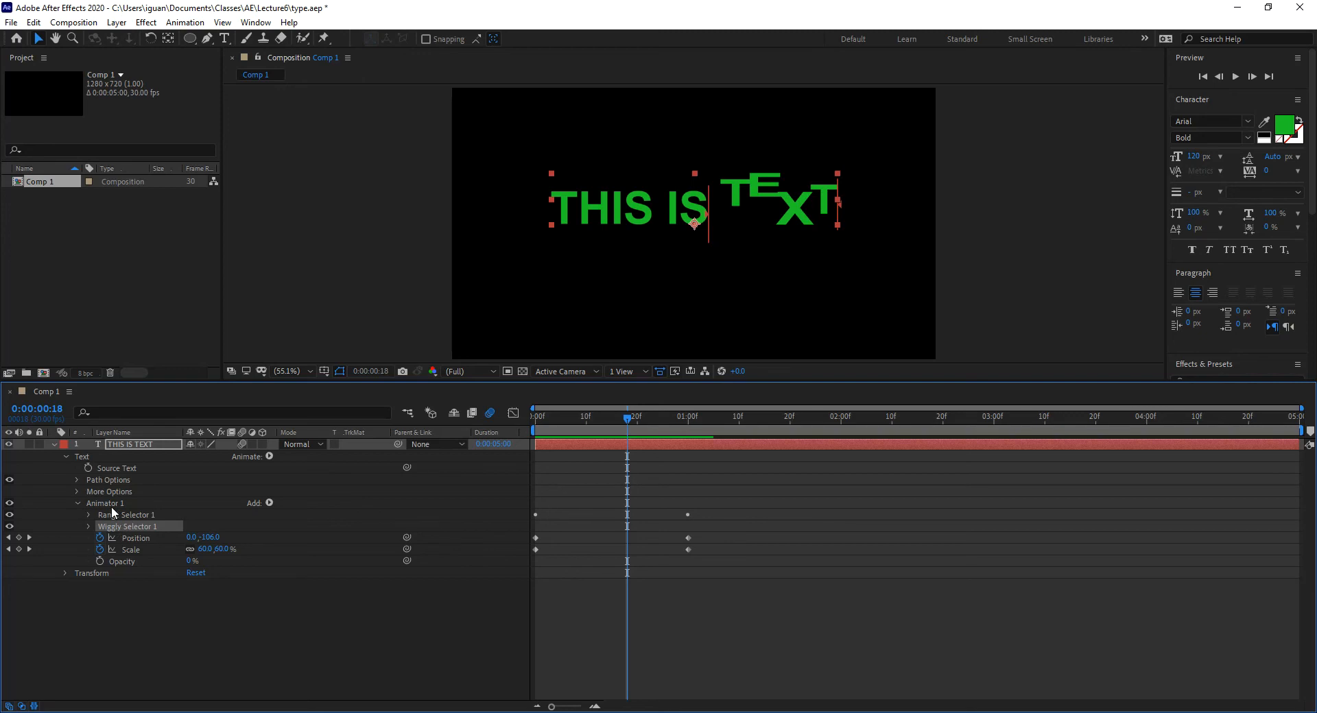
Step: Try basing the Wiggly Selector on Words, scrub to preview it, and set it back to Characters
click(88, 527)
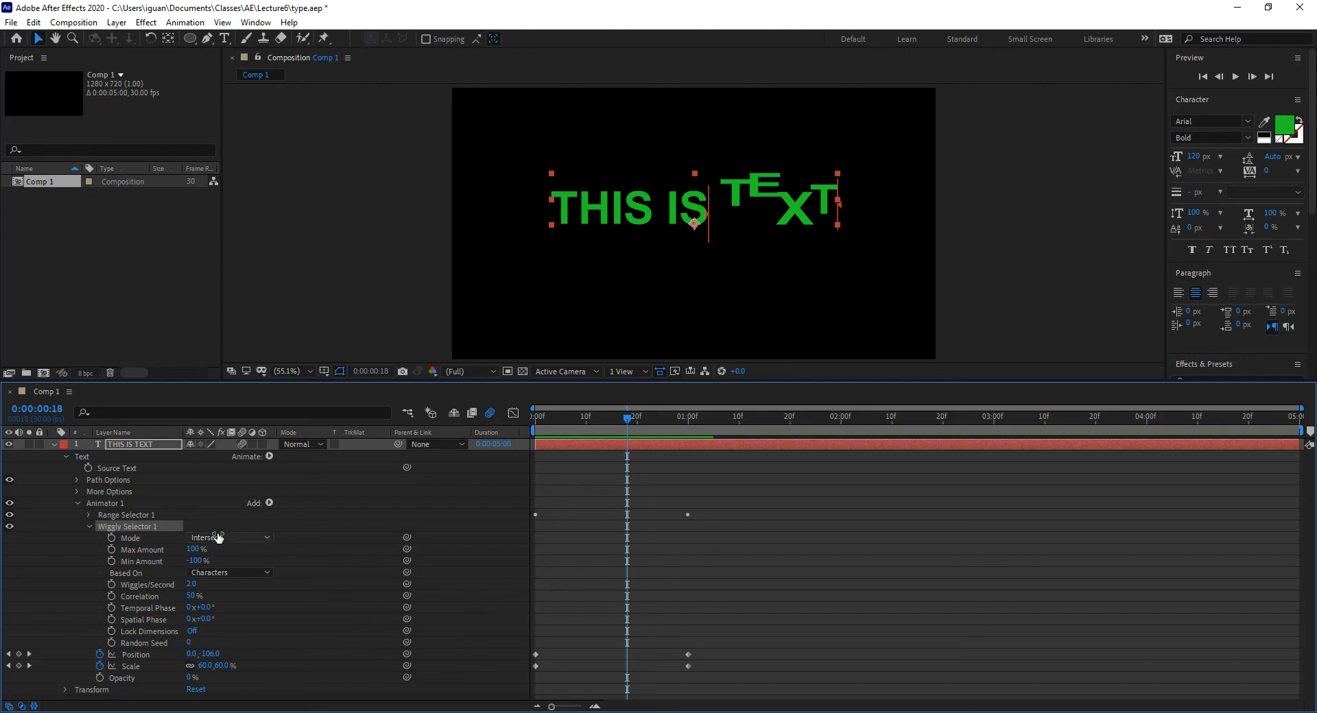
click(226, 573)
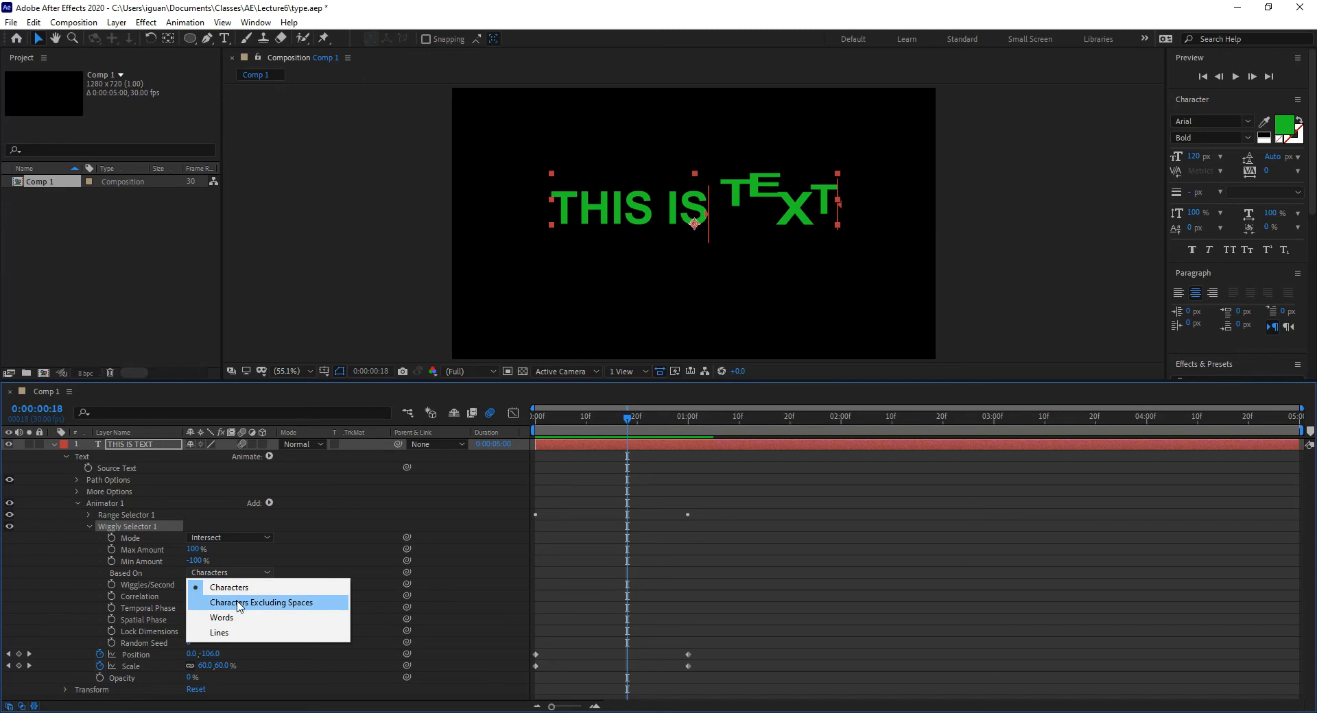
click(237, 618)
drag(592, 421, 693, 446)
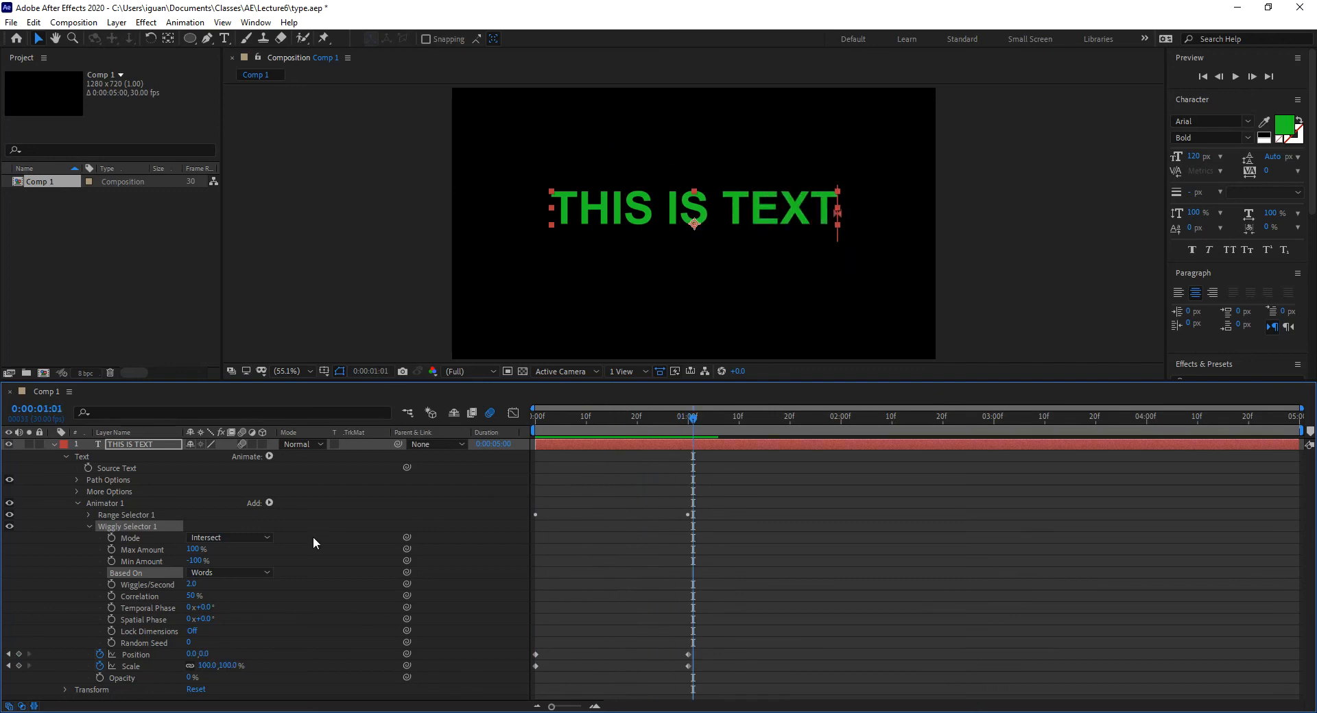
click(222, 573)
click(214, 583)
drag(628, 414, 601, 432)
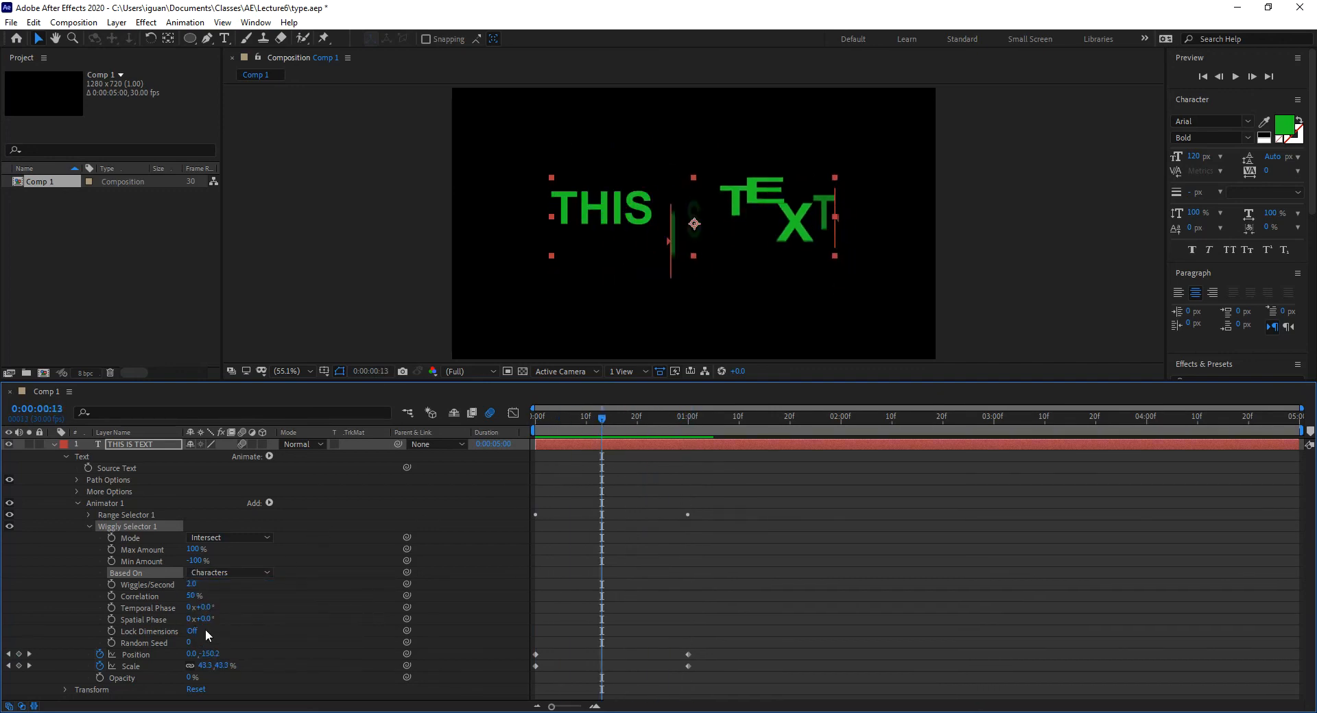
Step: Set the Wiggly Selector's Wiggles/Second to 10 and scrub the timeline to preview the faster motion
click(191, 584)
text(10)
click(280, 579)
mouse_move(594, 430)
mouse_down()
mouse_move(557, 425)
mouse_move(616, 429)
mouse_move(492, 439)
mouse_move(656, 442)
mouse_move(601, 440)
mouse_up()
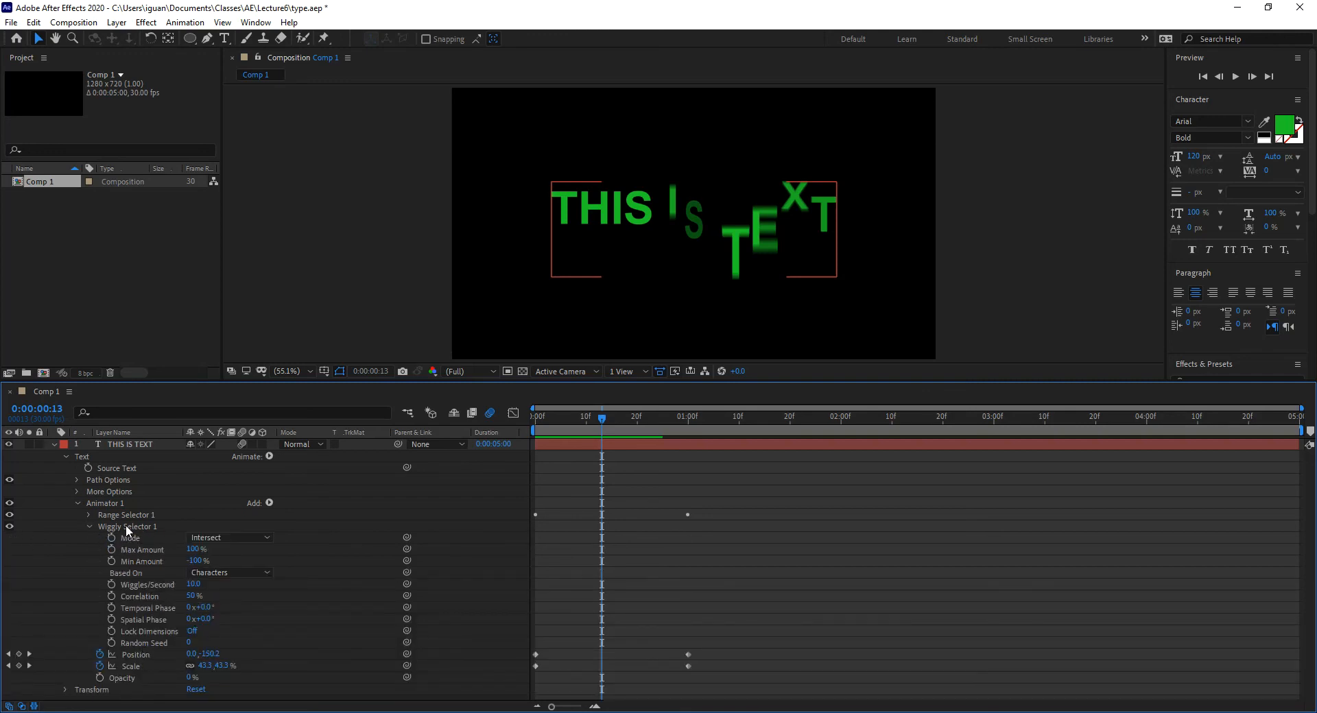
Step: Examine Animator 1's Range Selector settings and advanced options, and collapse both selectors
click(89, 526)
click(89, 514)
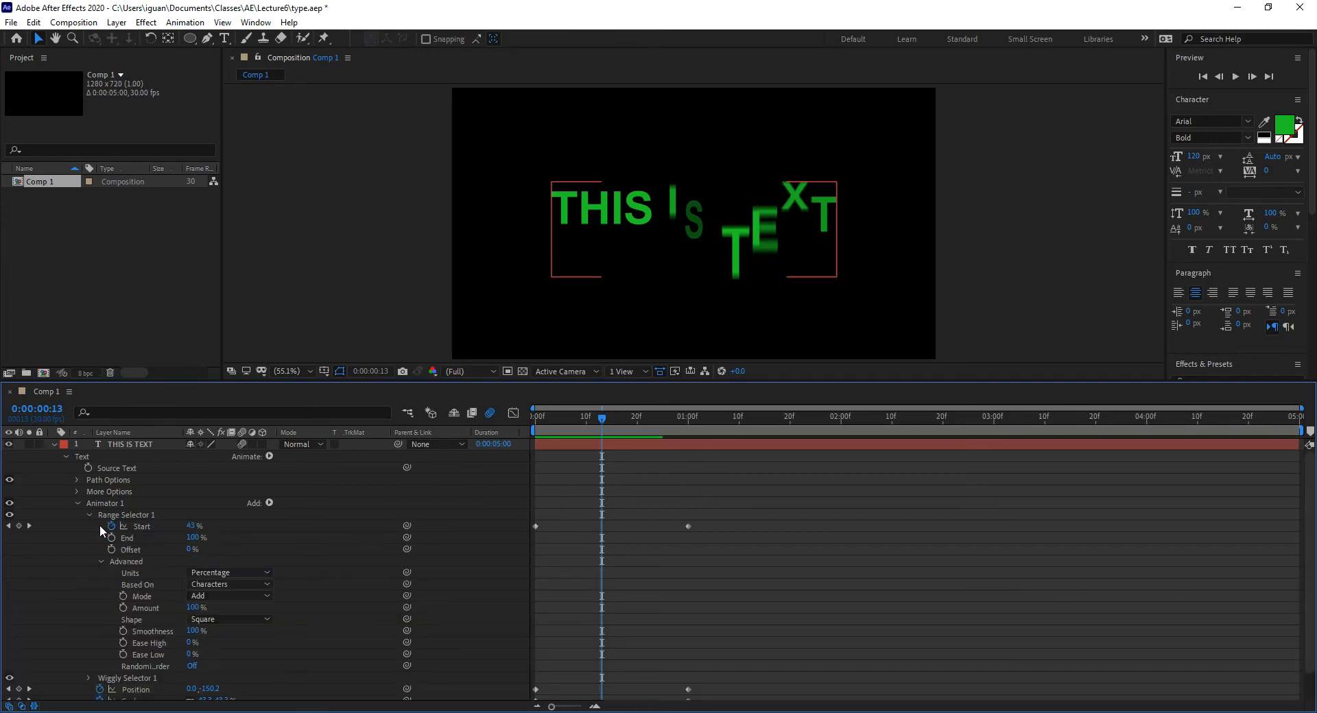
click(100, 561)
click(102, 561)
click(100, 561)
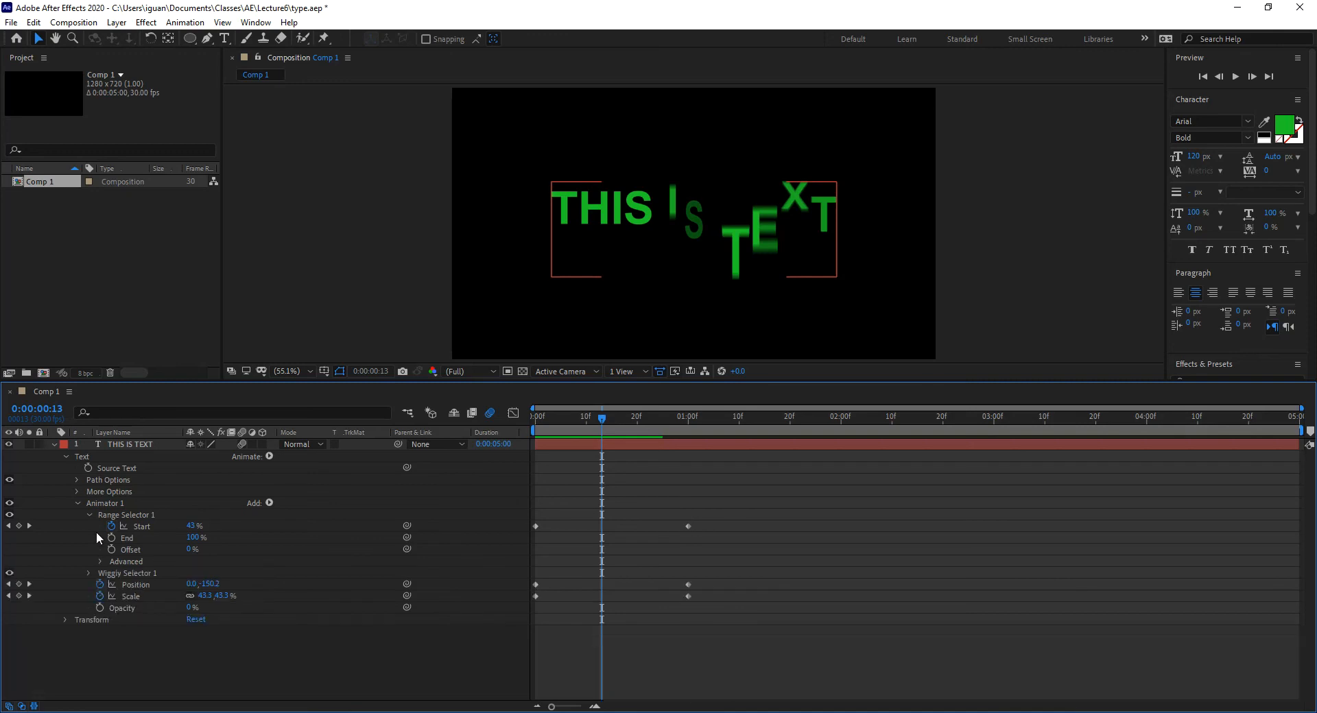
click(89, 515)
click(119, 610)
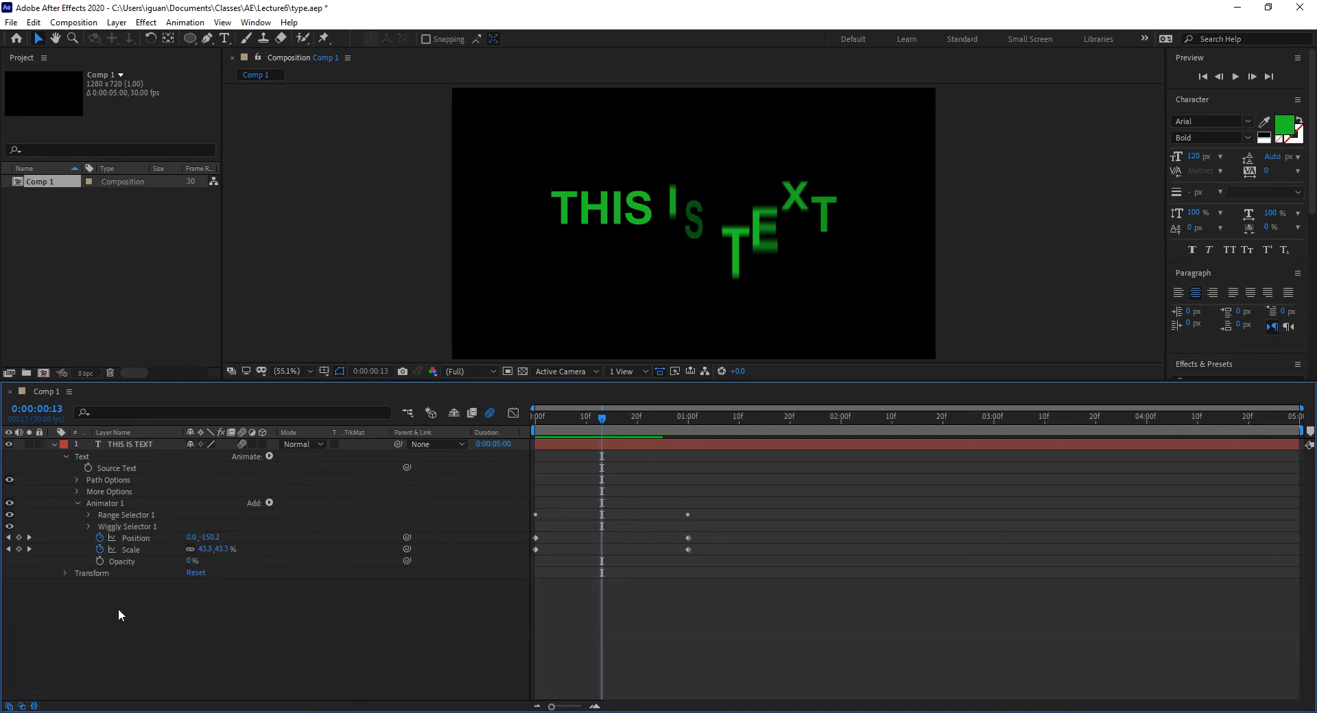
click(178, 569)
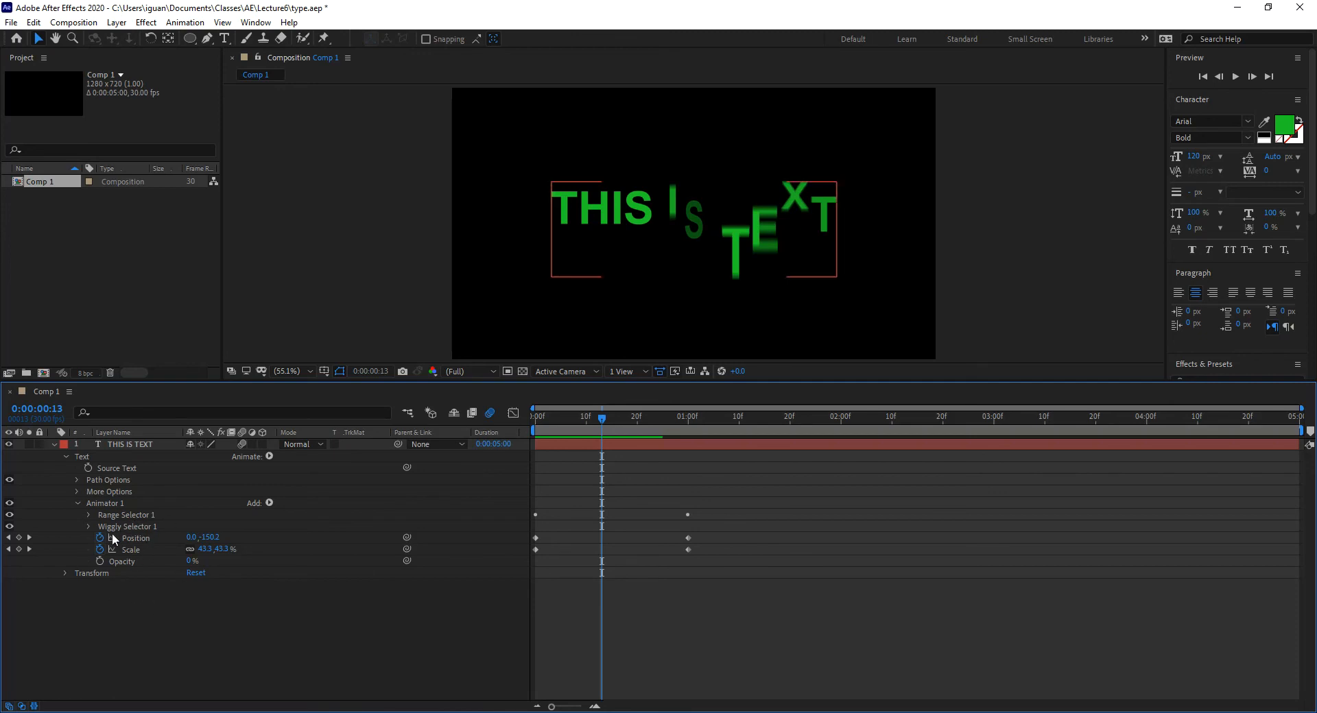
Step: Examine the properties available for a new text animator and for adding to Animator 1
click(269, 456)
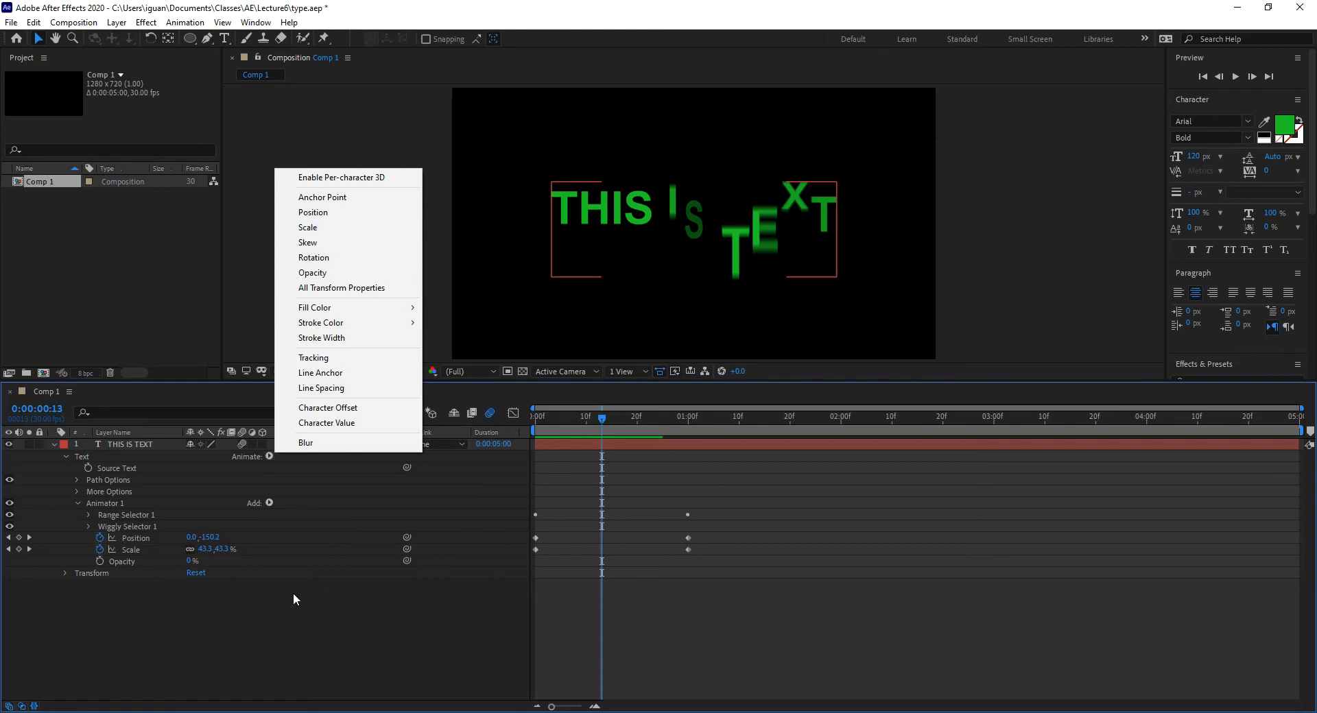
click(270, 502)
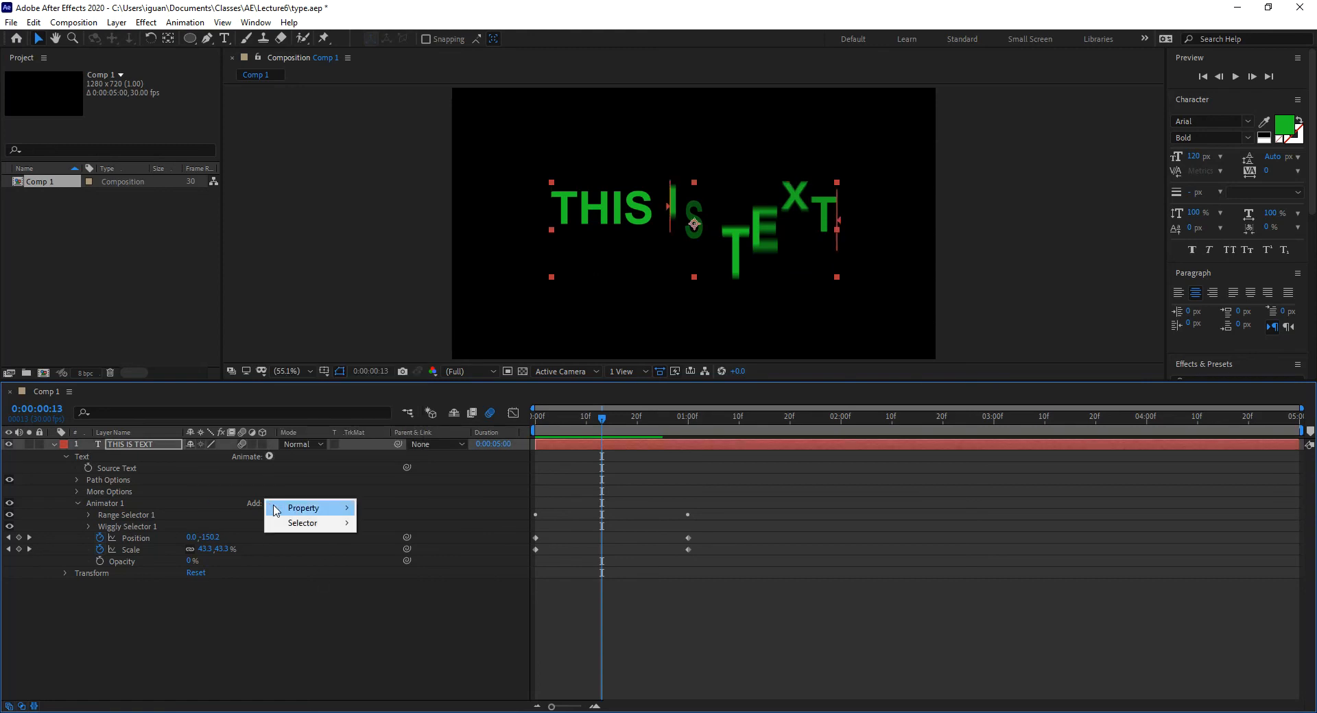
mouse_move(277, 511)
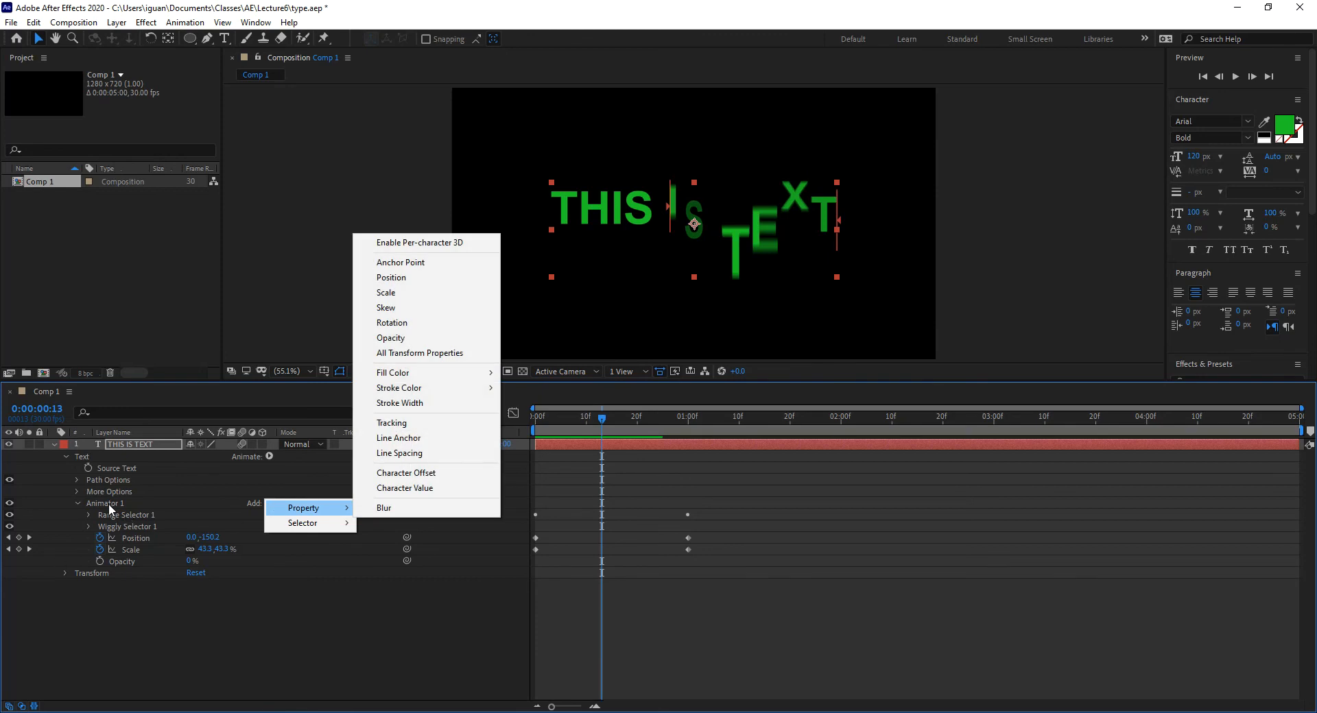
click(145, 616)
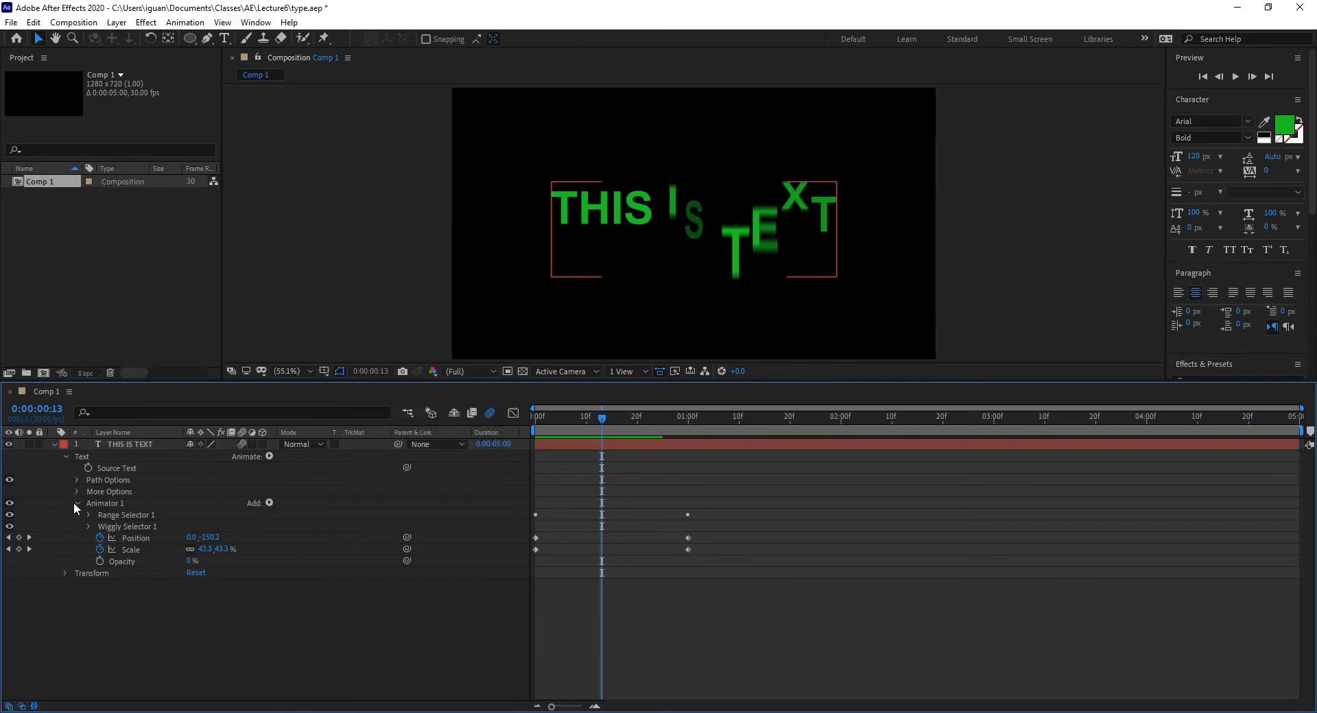
Step: Delete Animator 1 from the THIS IS TEXT layer and return the playhead to the start of the composition
click(55, 443)
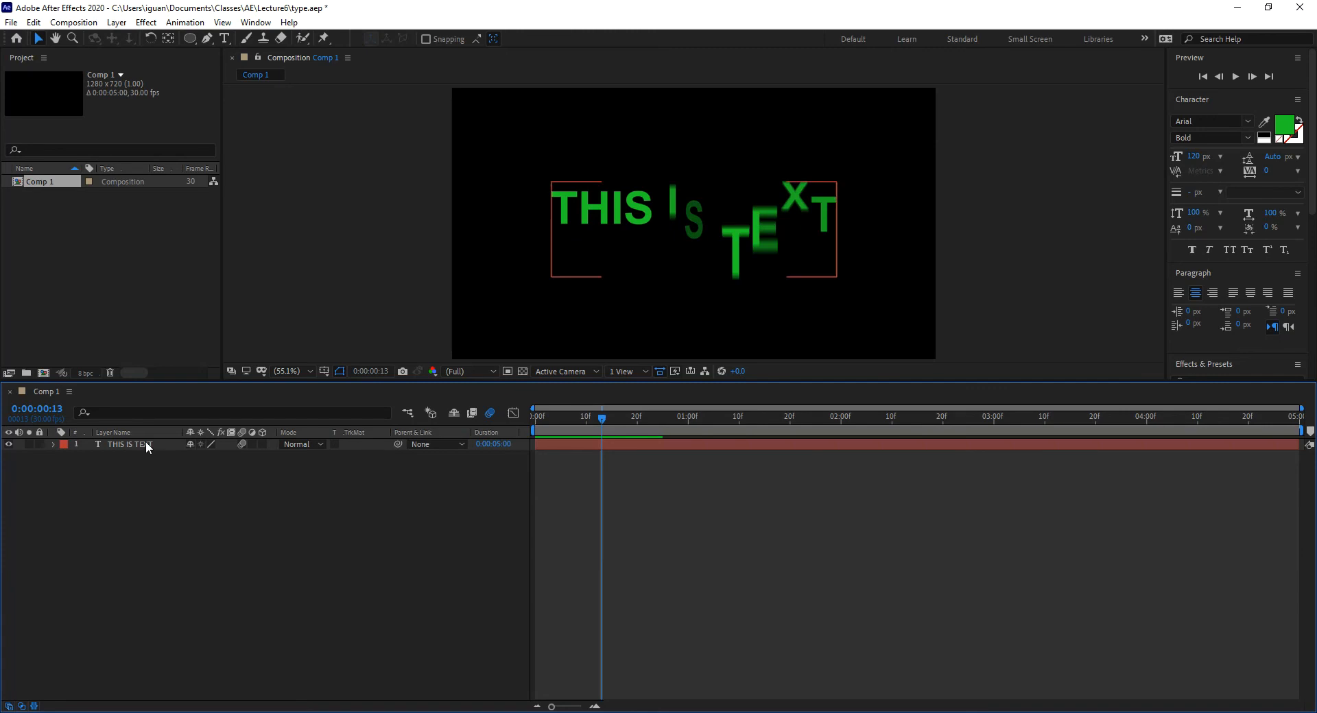
click(55, 445)
click(76, 502)
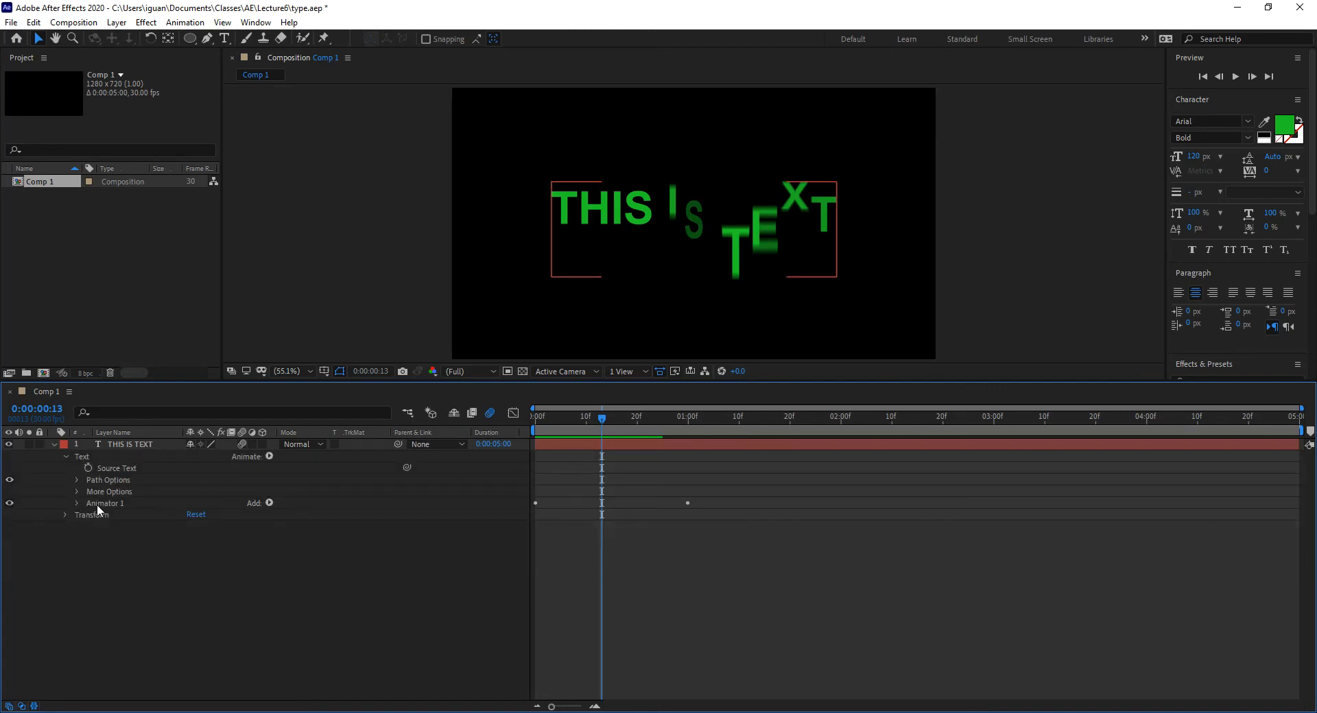
click(103, 505)
key(Delete)
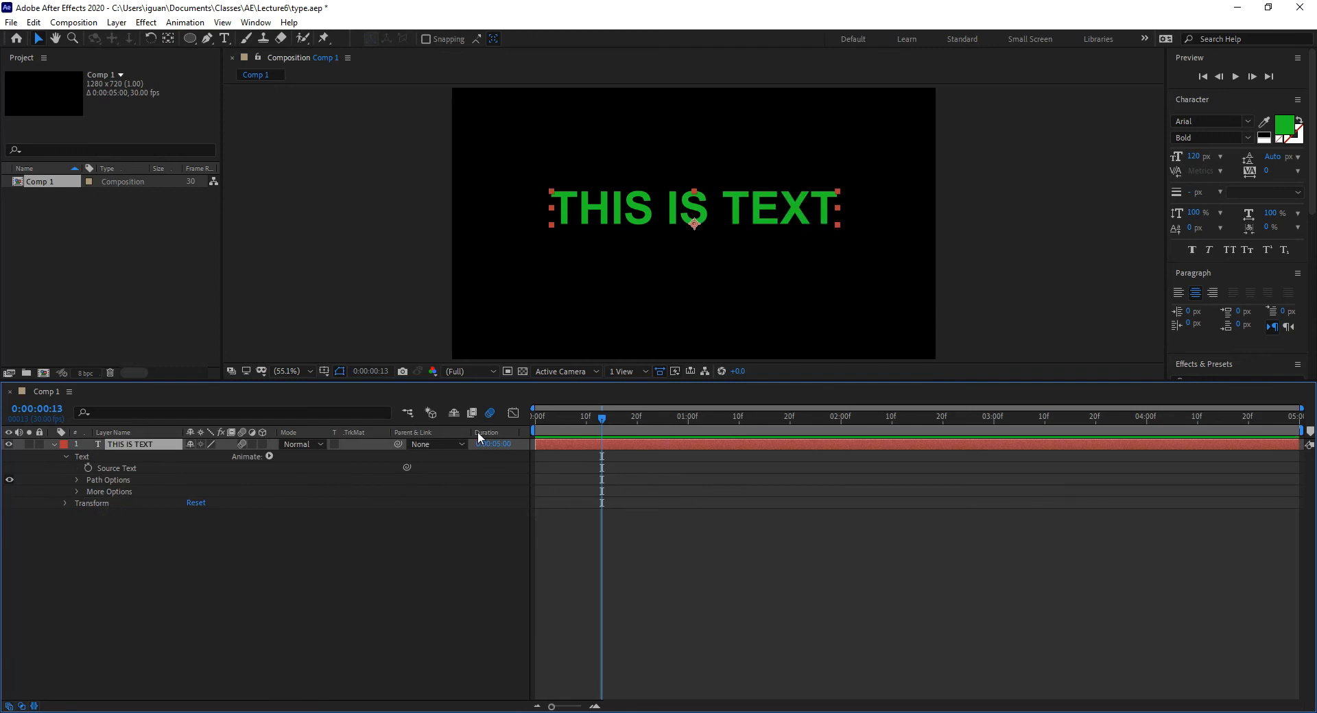
key(space)
key(Home)
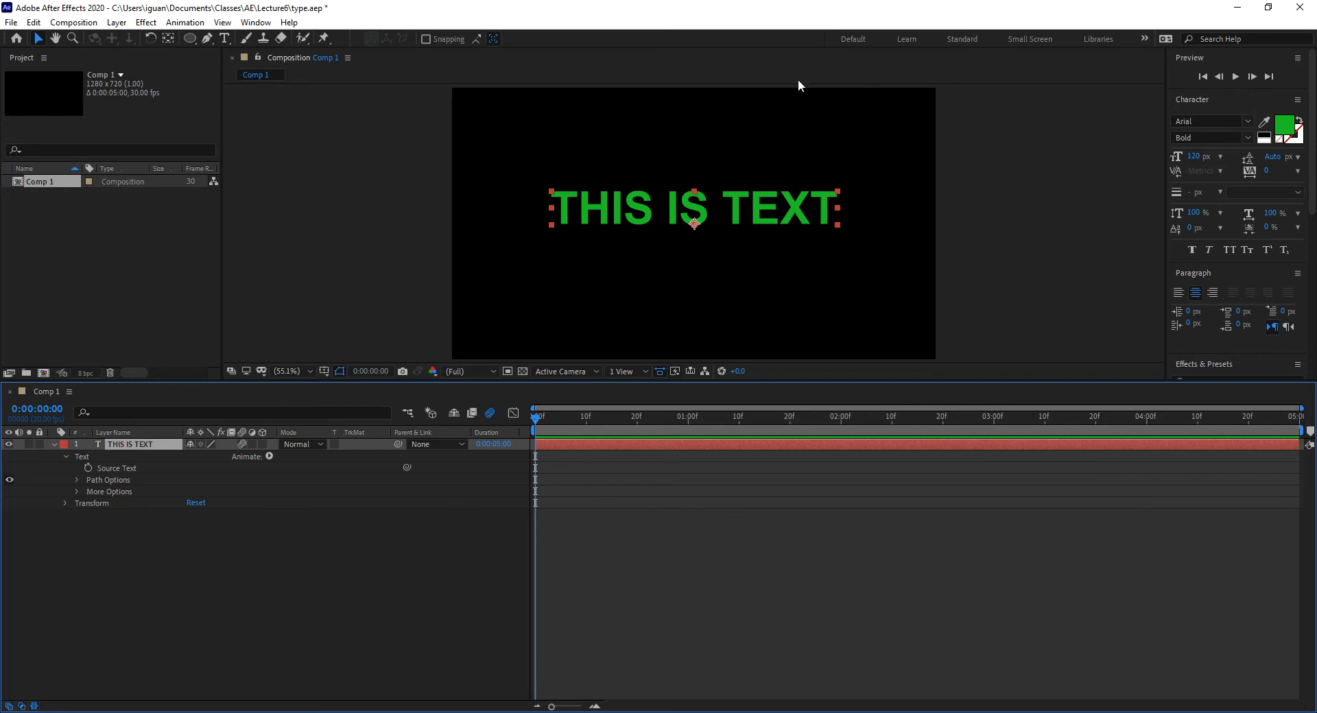
Step: Switch to the Standard workspace and show the list of effects and presets
click(255, 22)
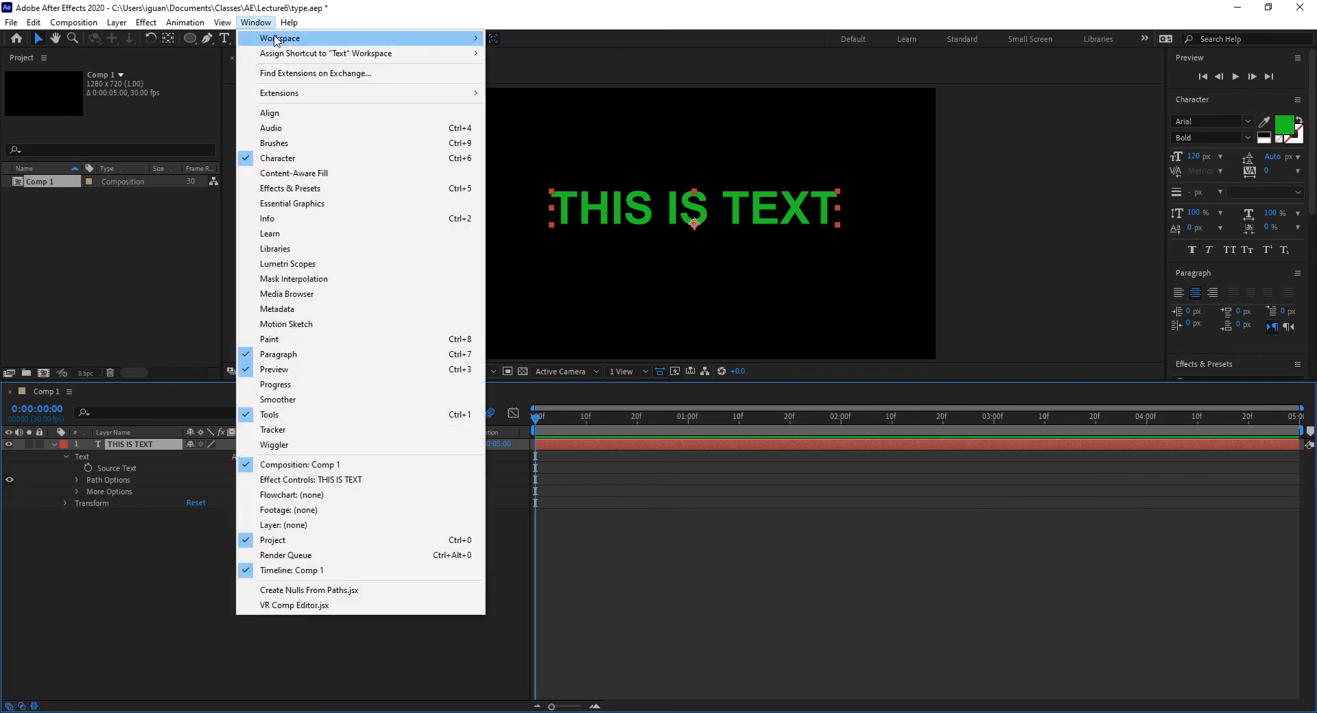
mouse_move(277, 39)
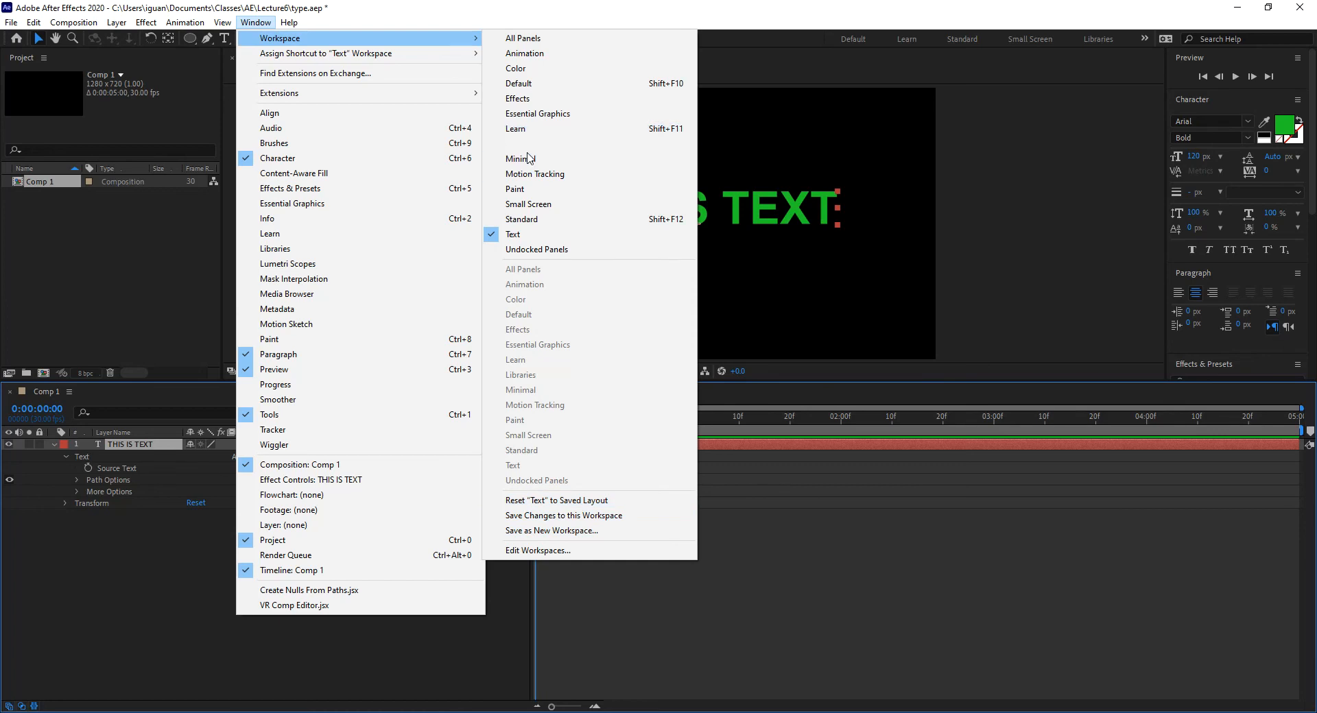
click(547, 220)
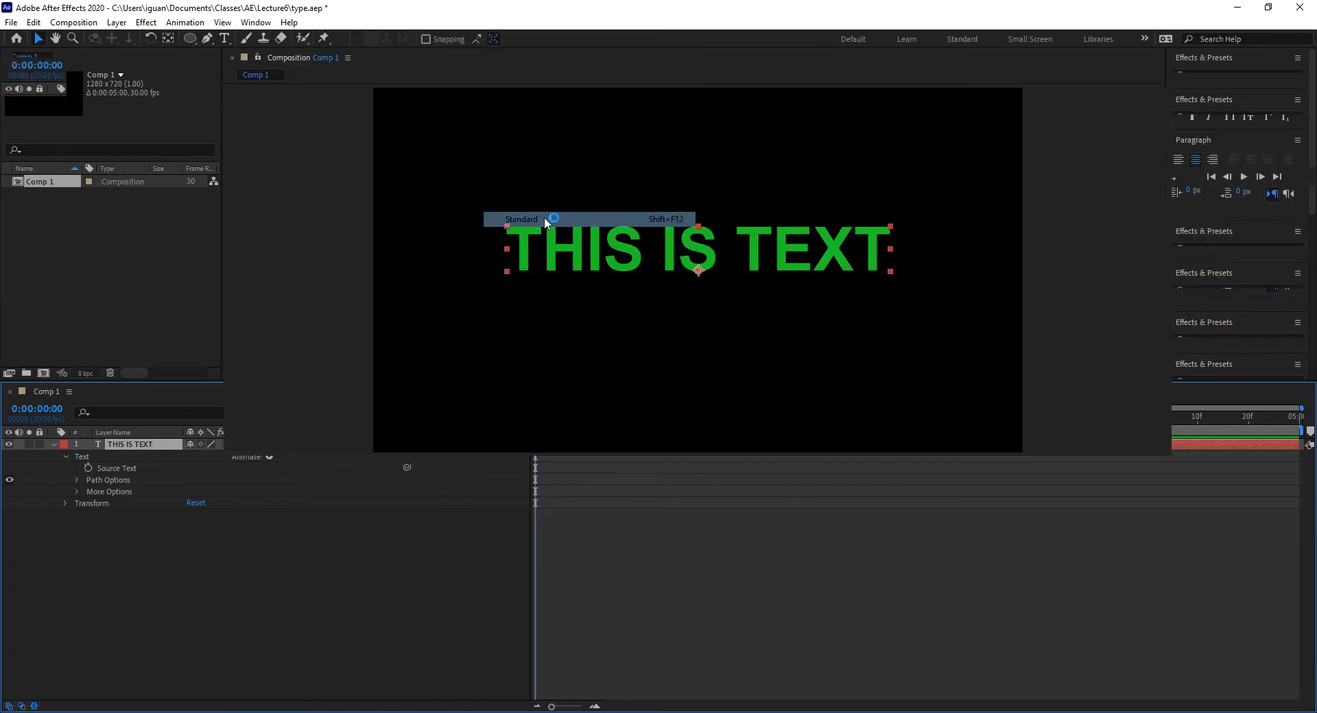
click(1218, 200)
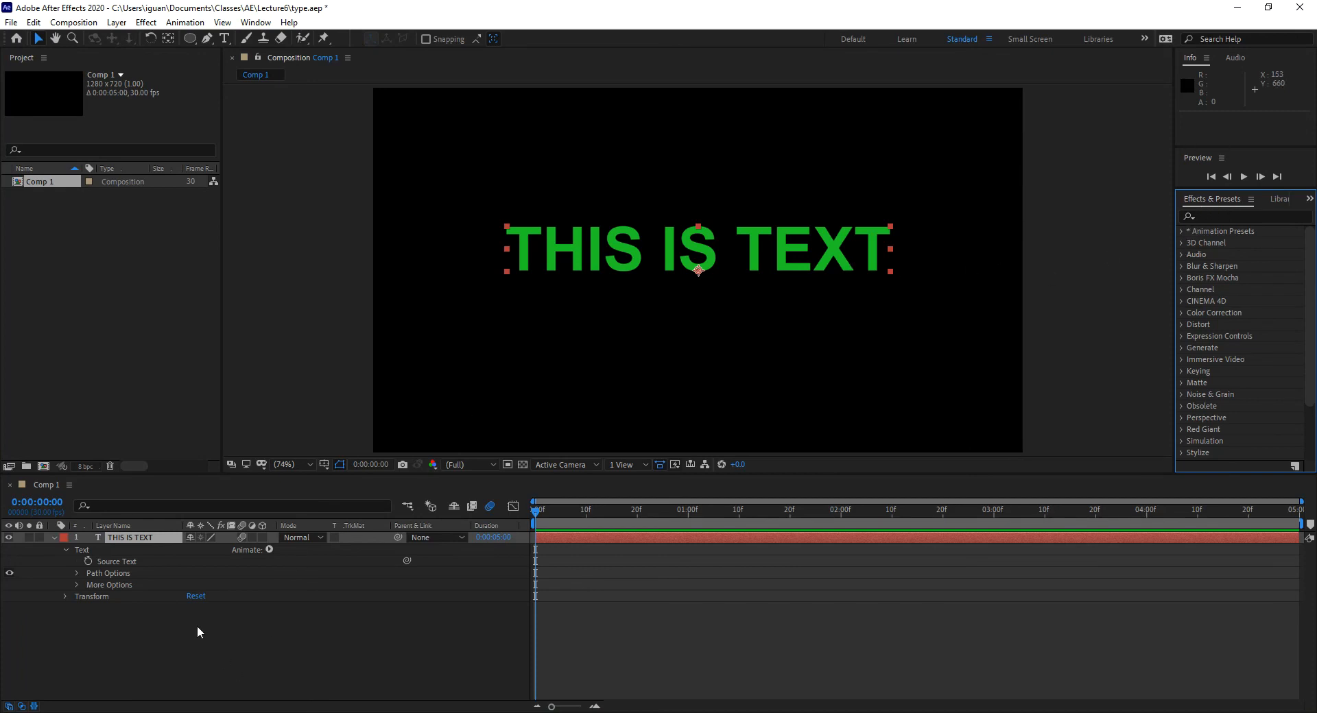
Step: Collapse the Text property group of the THIS IS TEXT layer
click(55, 539)
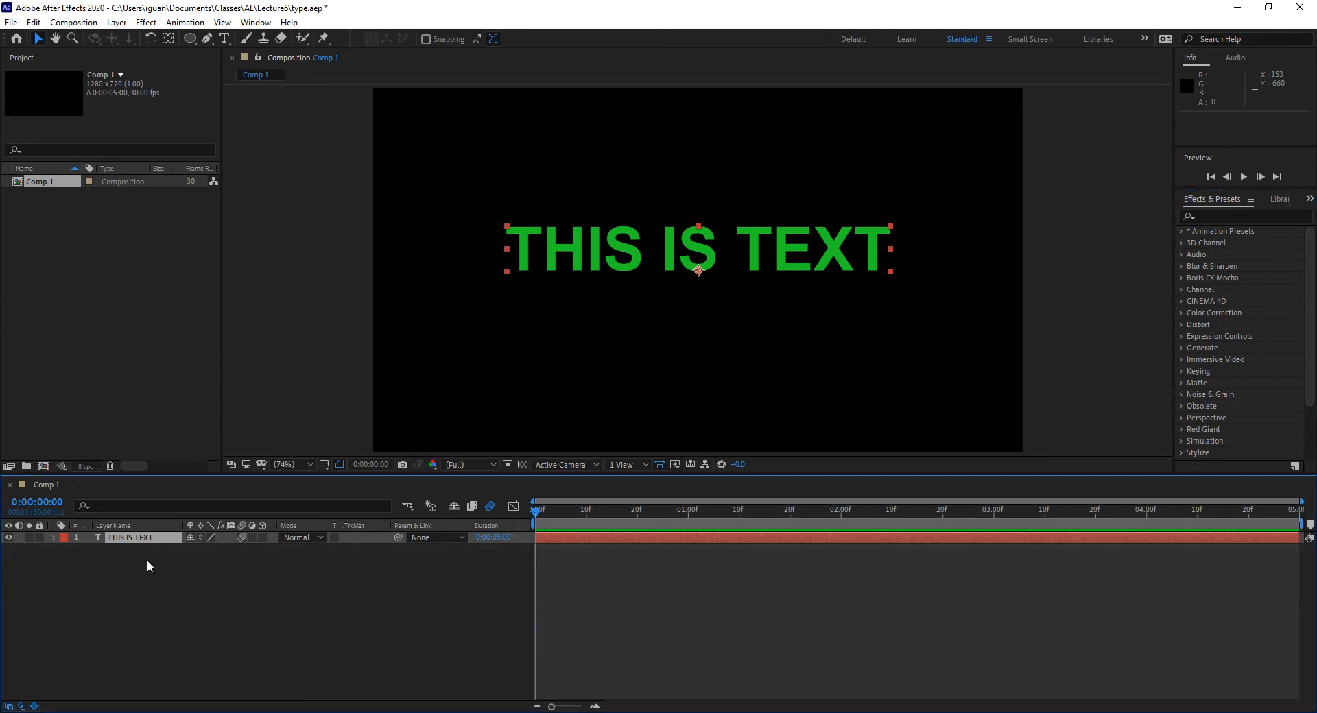
click(54, 537)
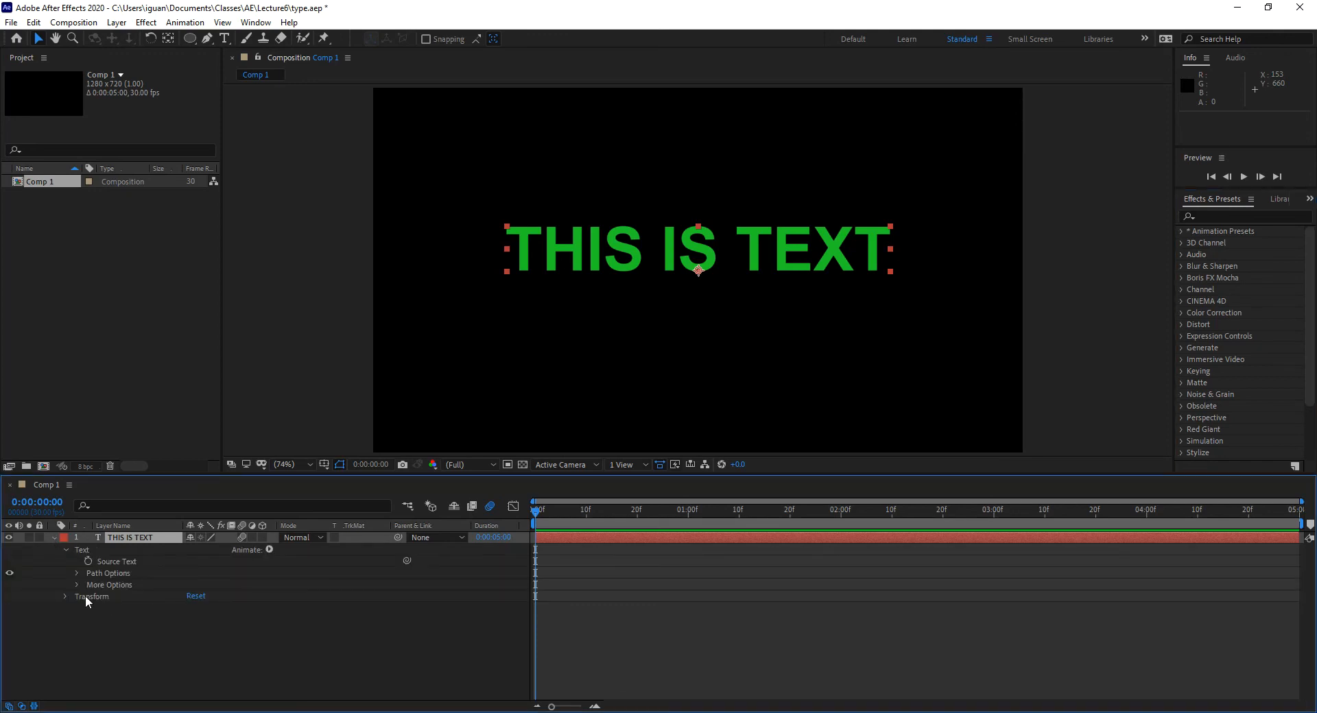
click(67, 550)
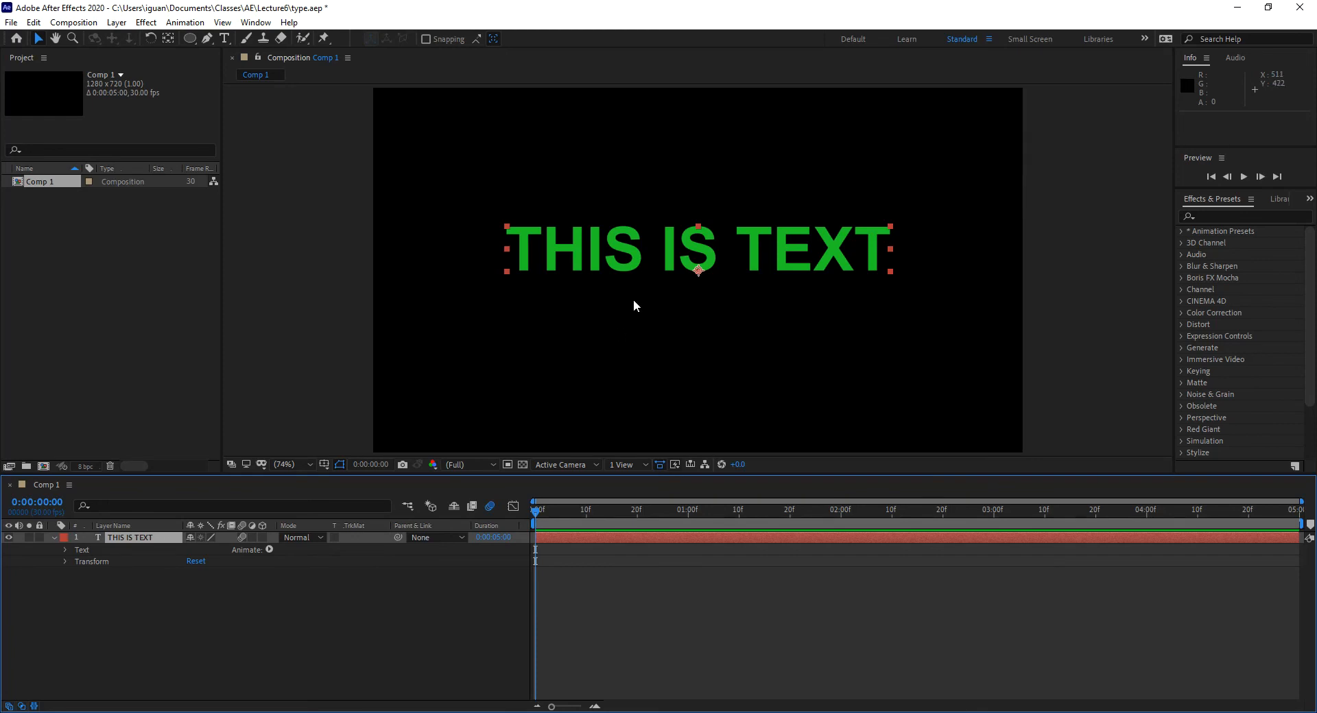
Step: Browse the animation presets to the Text category's Animate In folder, with the presets list widened
click(1180, 231)
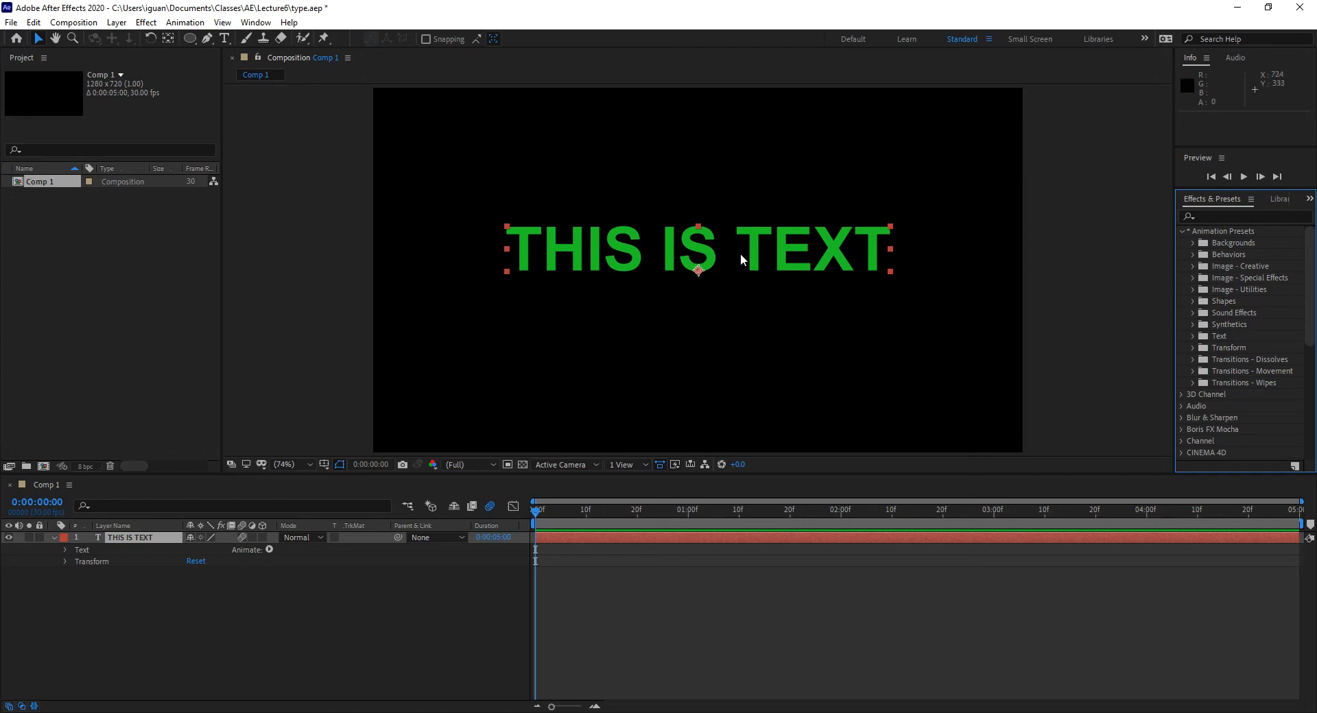
click(1193, 336)
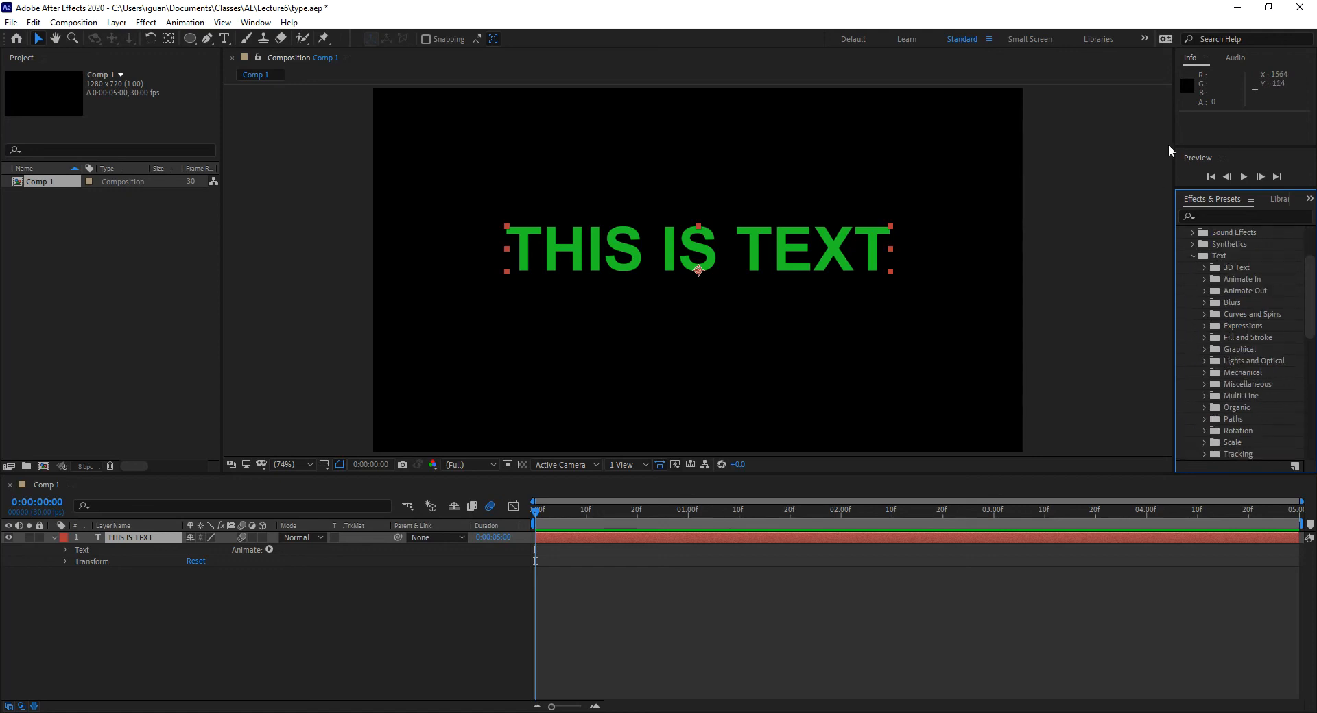
drag(1174, 155, 1106, 155)
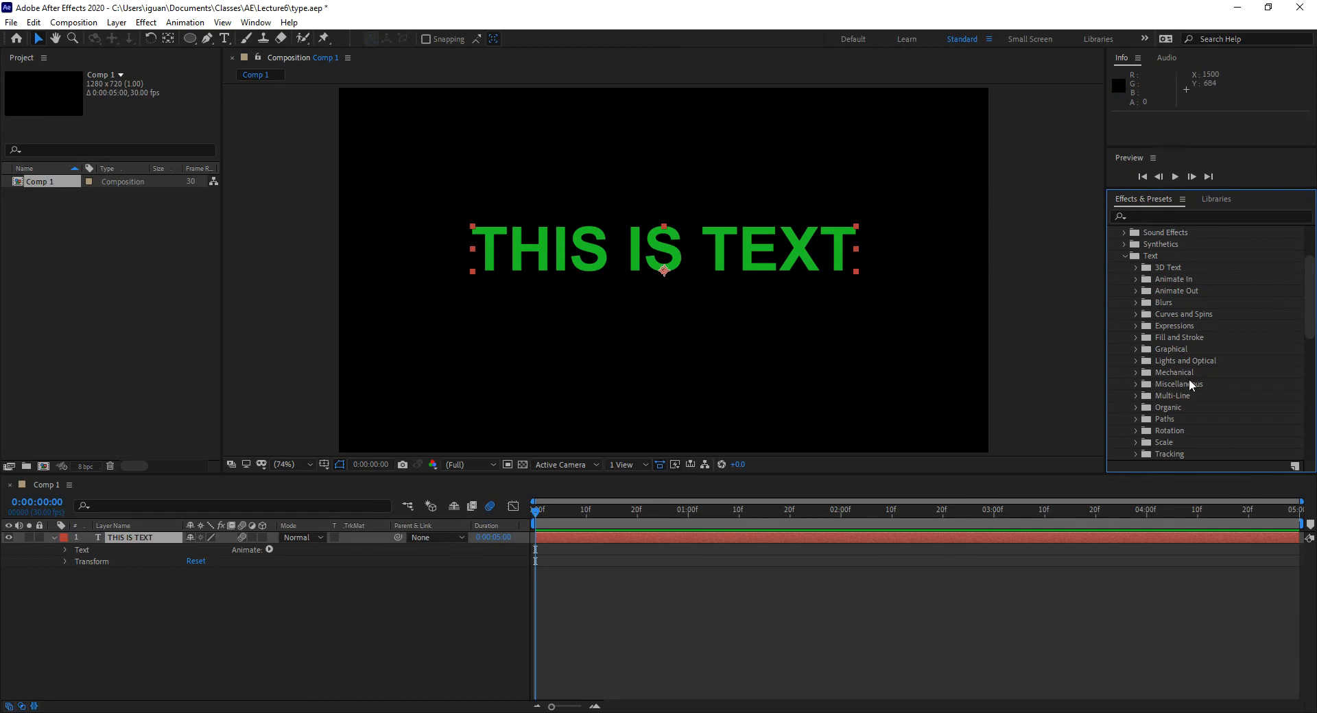
click(1146, 281)
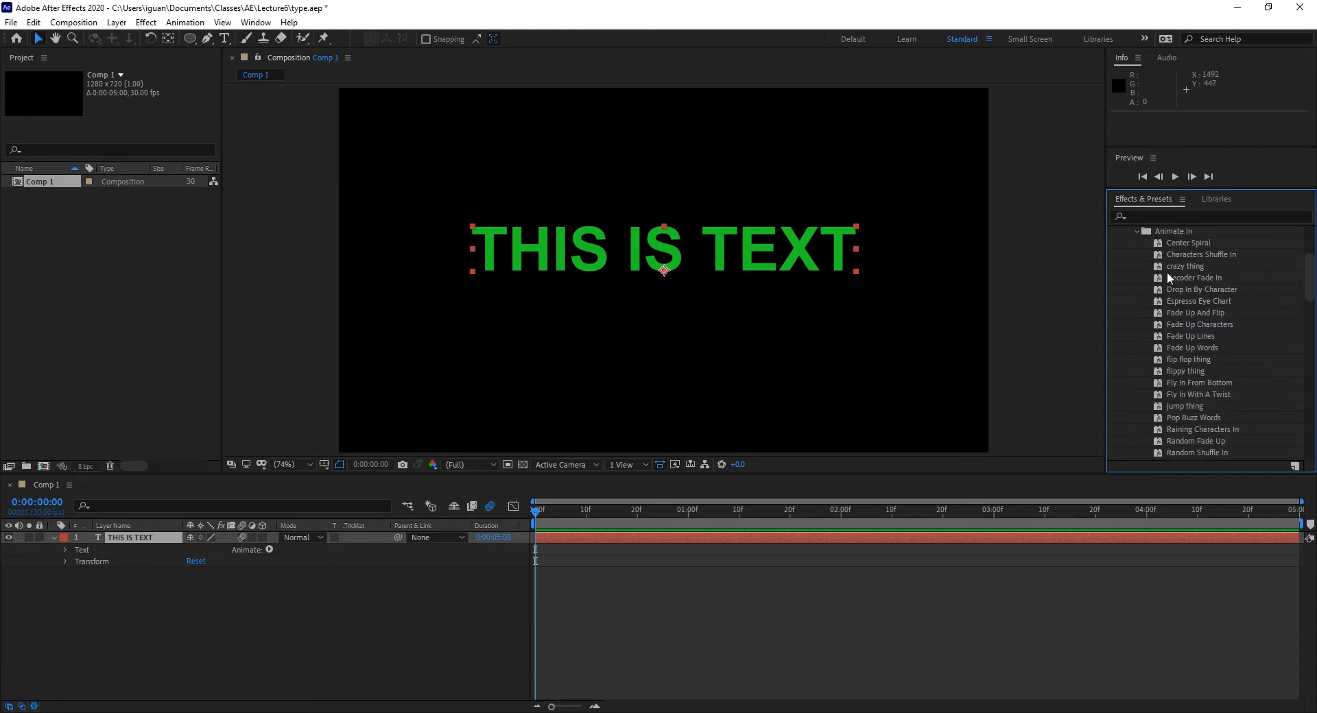
click(163, 539)
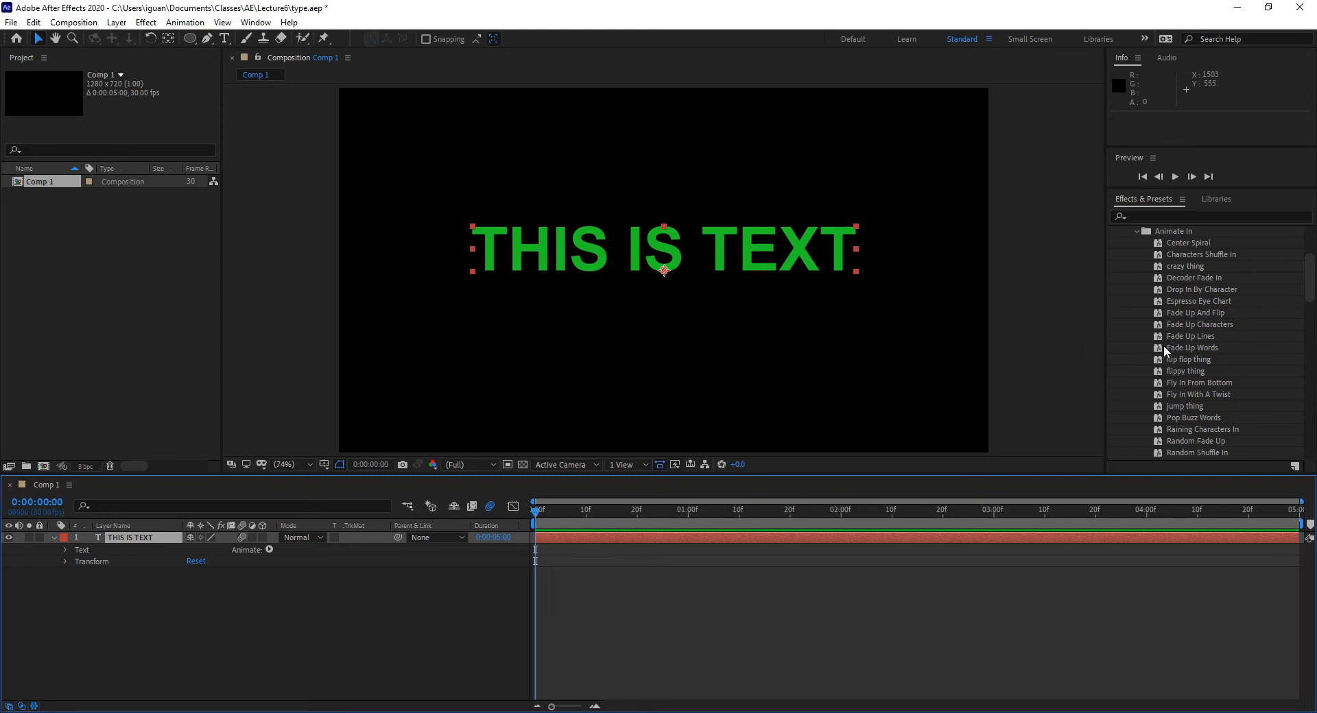
click(1159, 289)
drag(1160, 290, 199, 539)
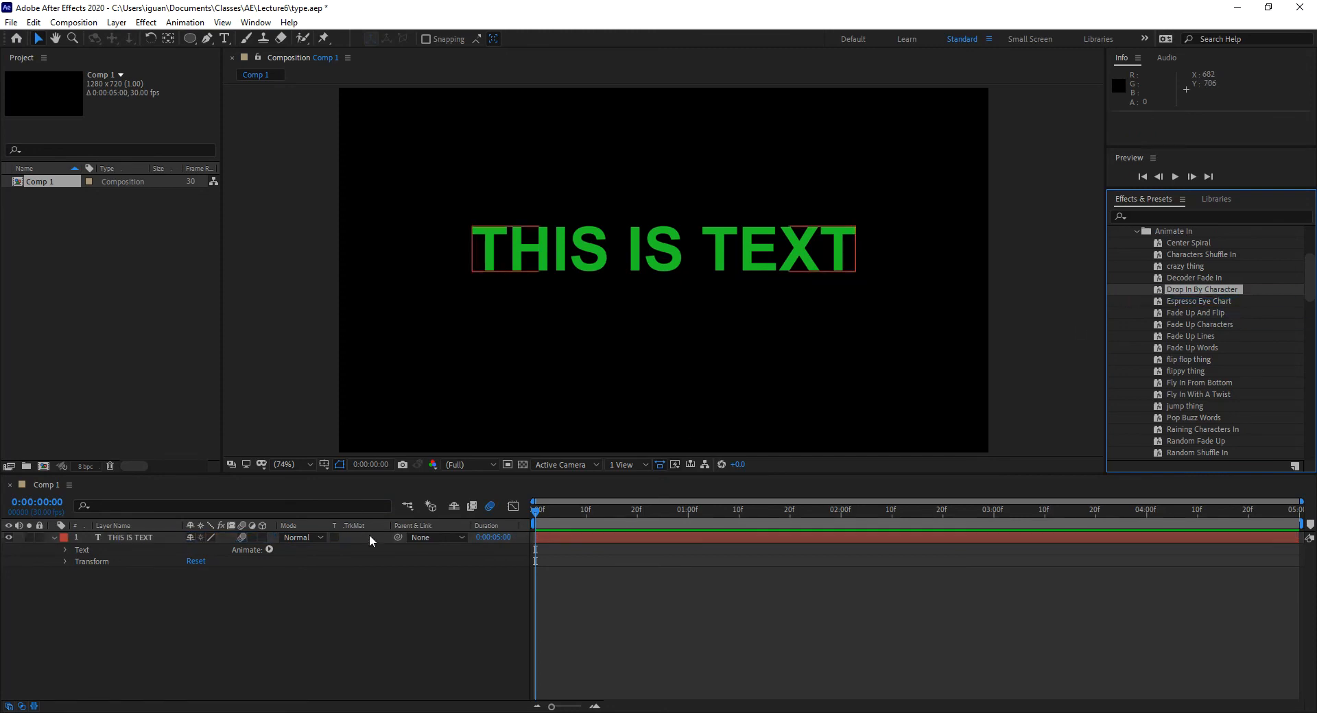
double_click(1160, 291)
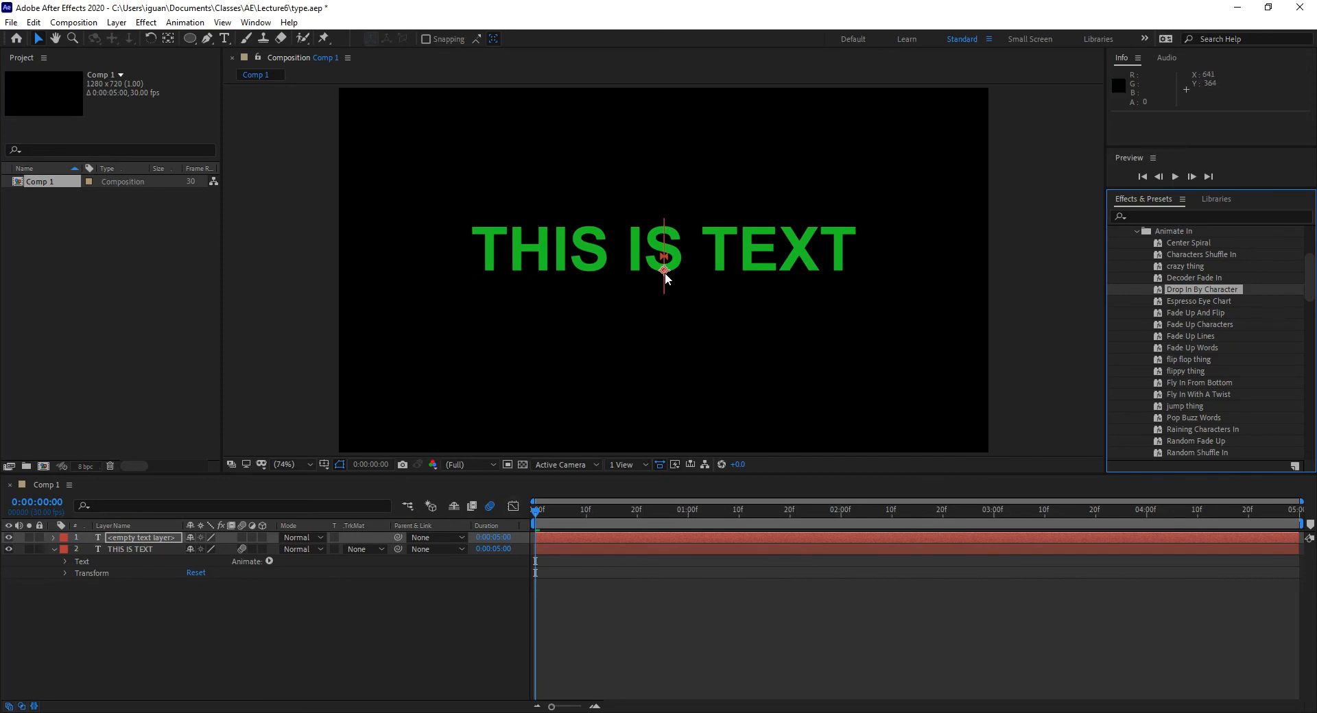
key(ctrl+z)
Step: Apply the Drop In By Character preset to the THIS IS TEXT layer, and inspect its Animator 1 settings and motion across the timeline
drag(1159, 291, 757, 242)
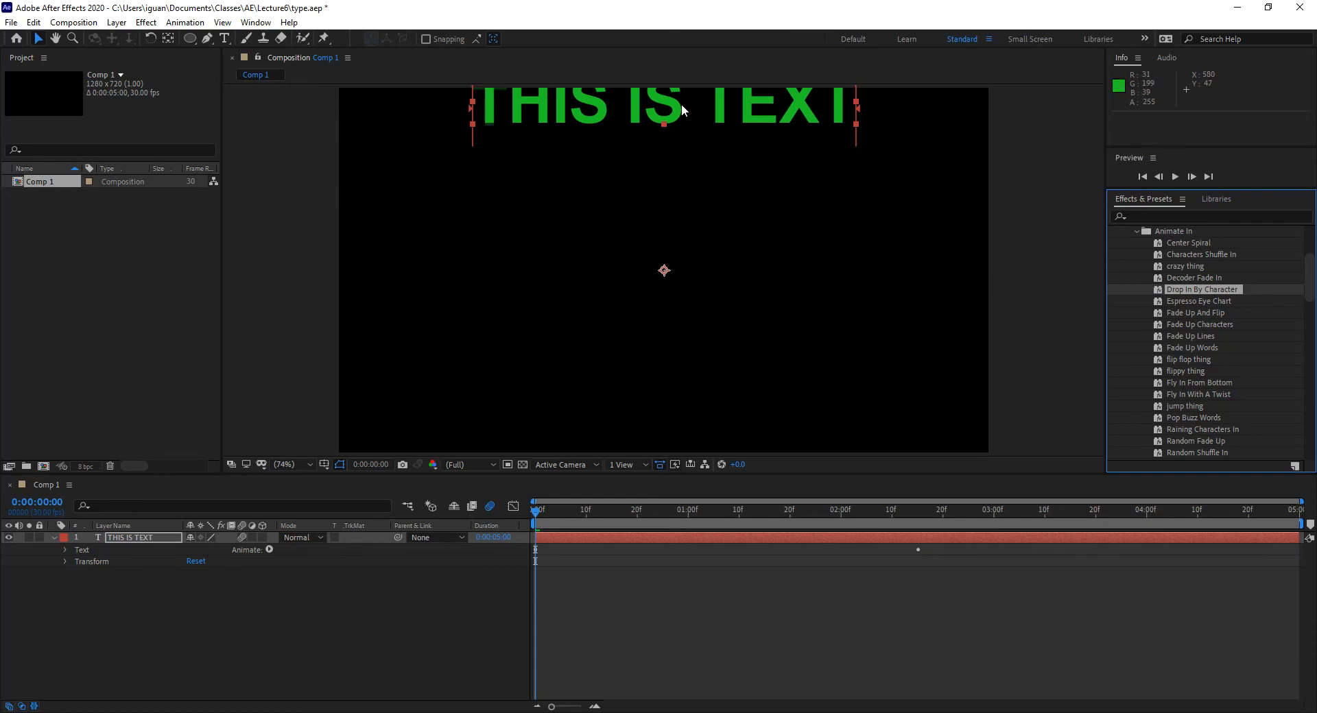
drag(545, 515, 743, 513)
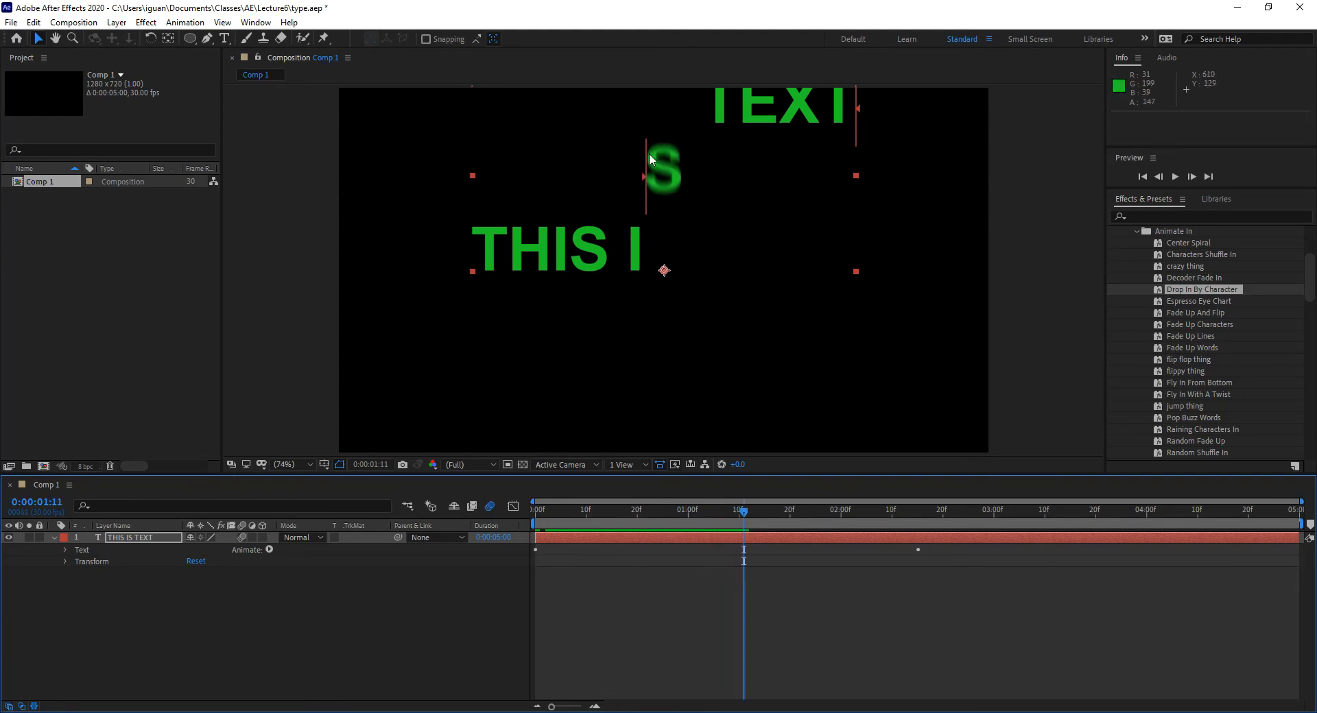
click(65, 551)
click(76, 597)
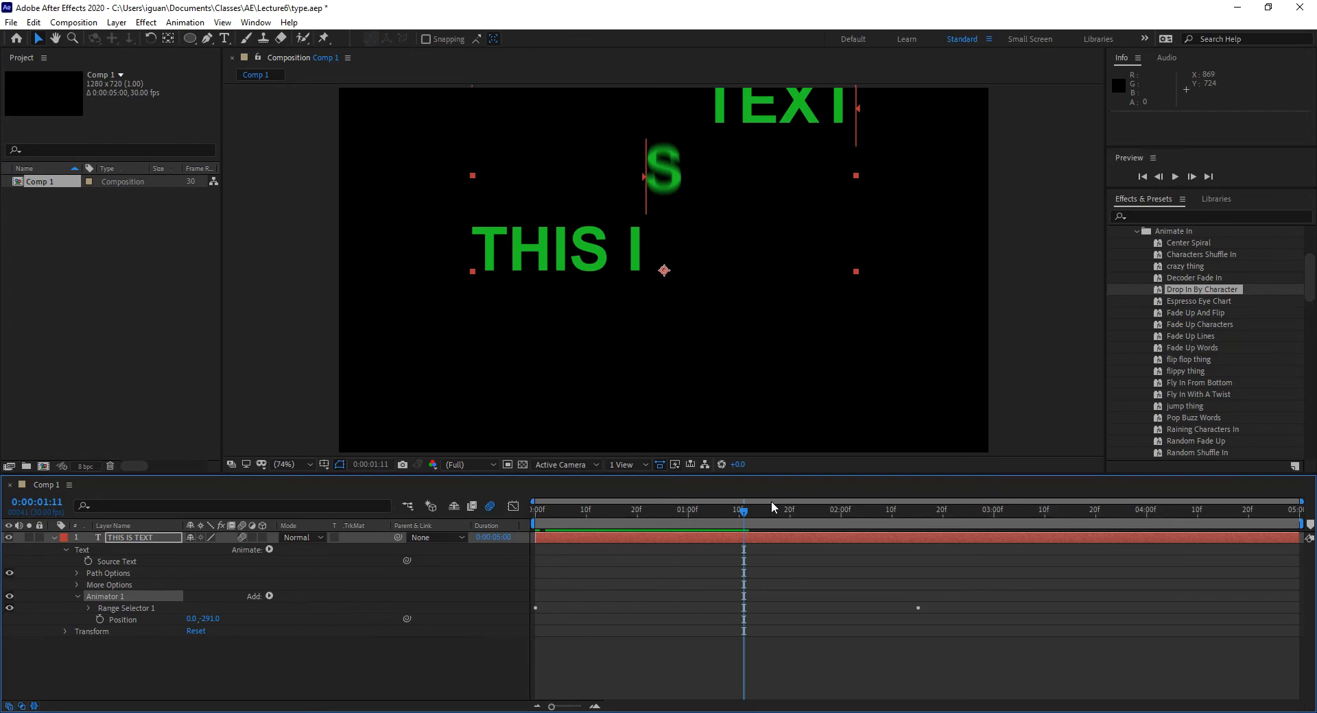
drag(768, 509, 607, 512)
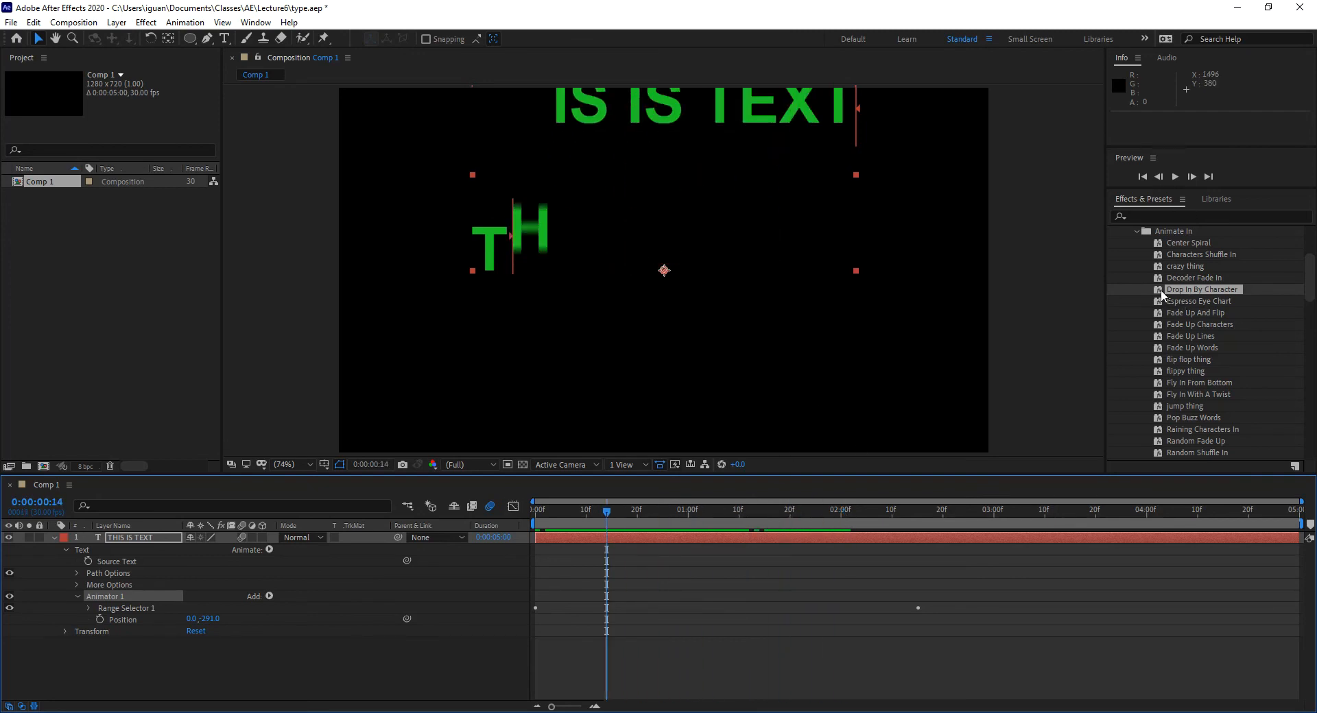